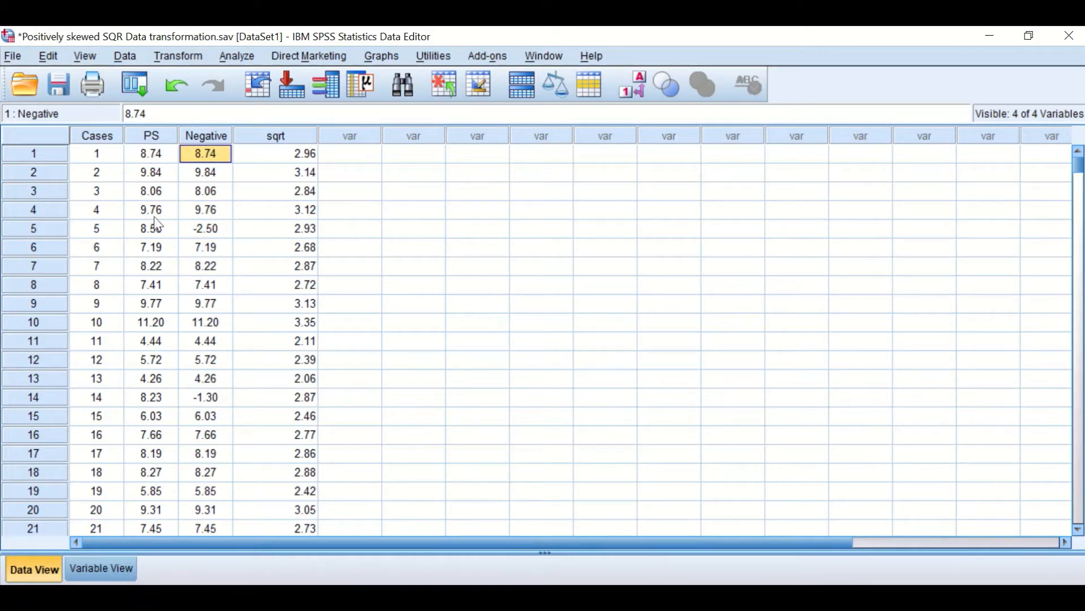
- Start an Explore analysis with its previous settings reset and Positiveskewed [PS] as the only dependent variable
click(243, 56)
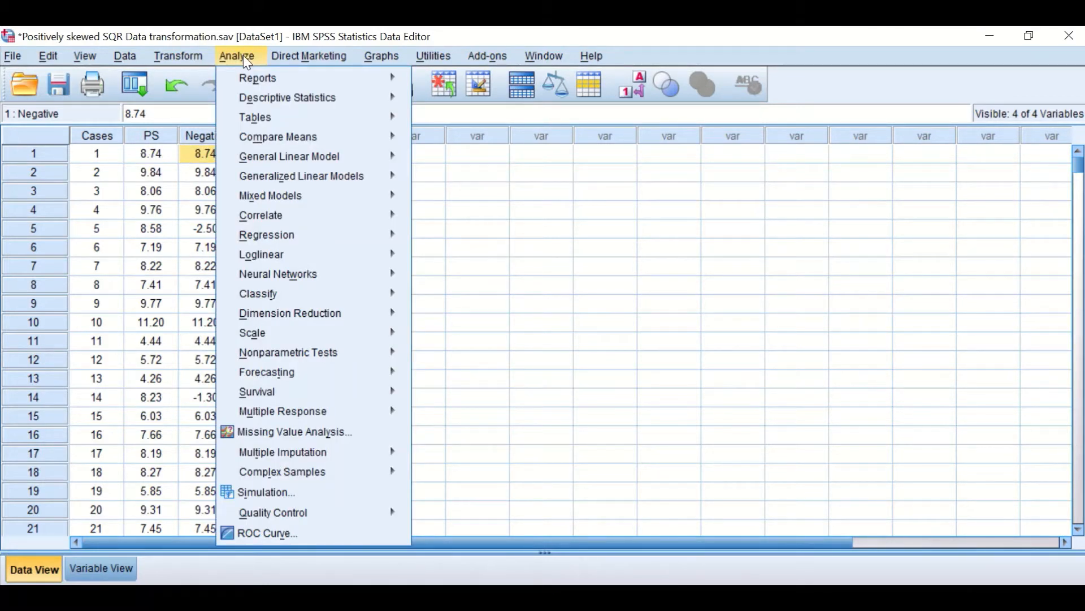
mouse_move(268, 100)
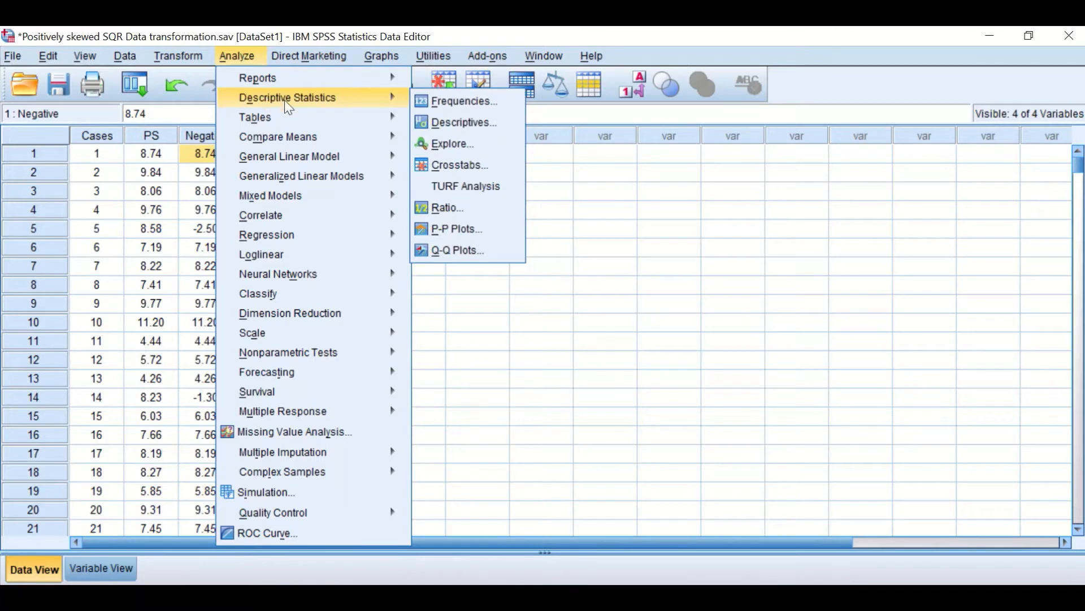
click(447, 143)
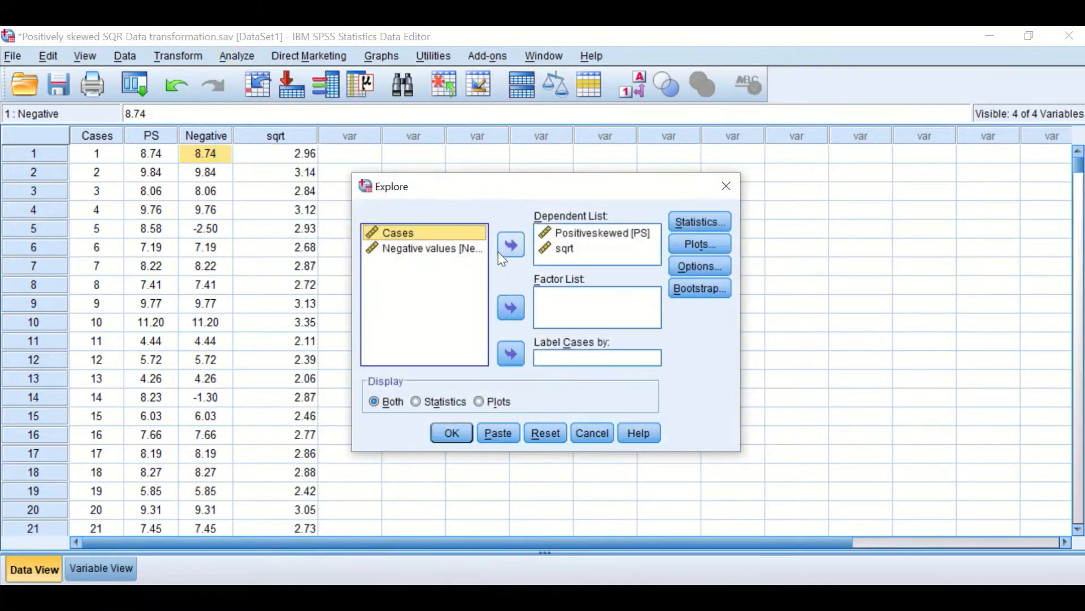
click(559, 433)
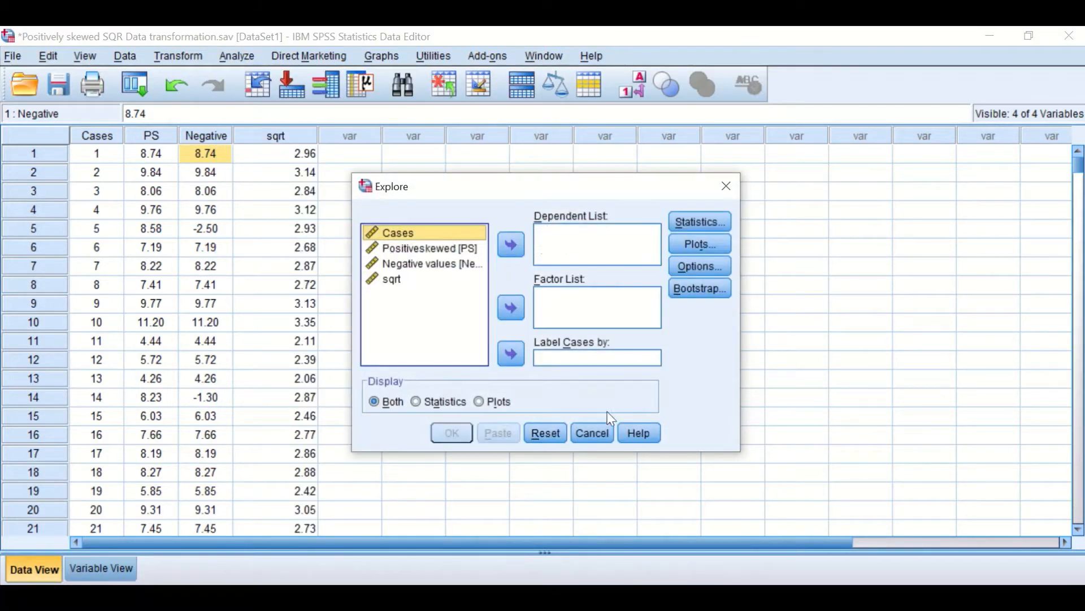
click(424, 248)
click(511, 245)
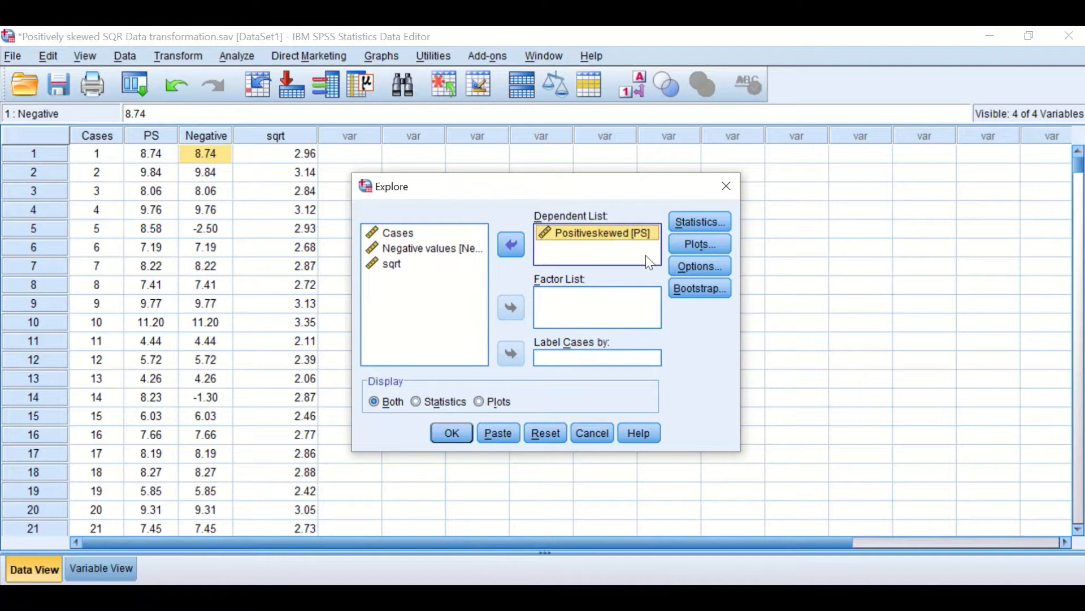
- Configure the Explore plots to omit stem-and-leaf and include a histogram and normality plots with tests
click(698, 241)
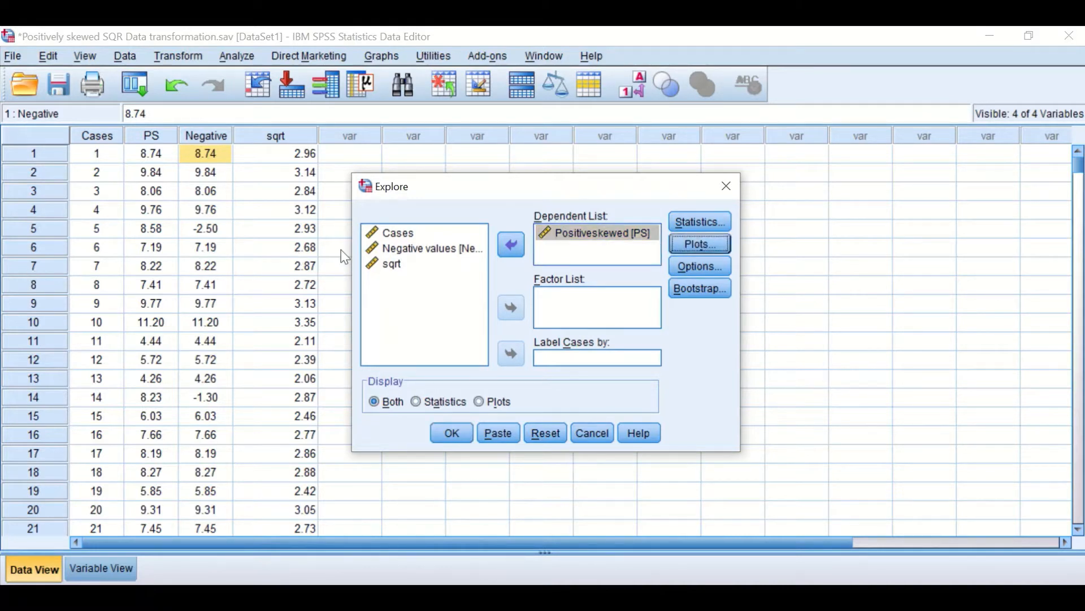
click(679, 246)
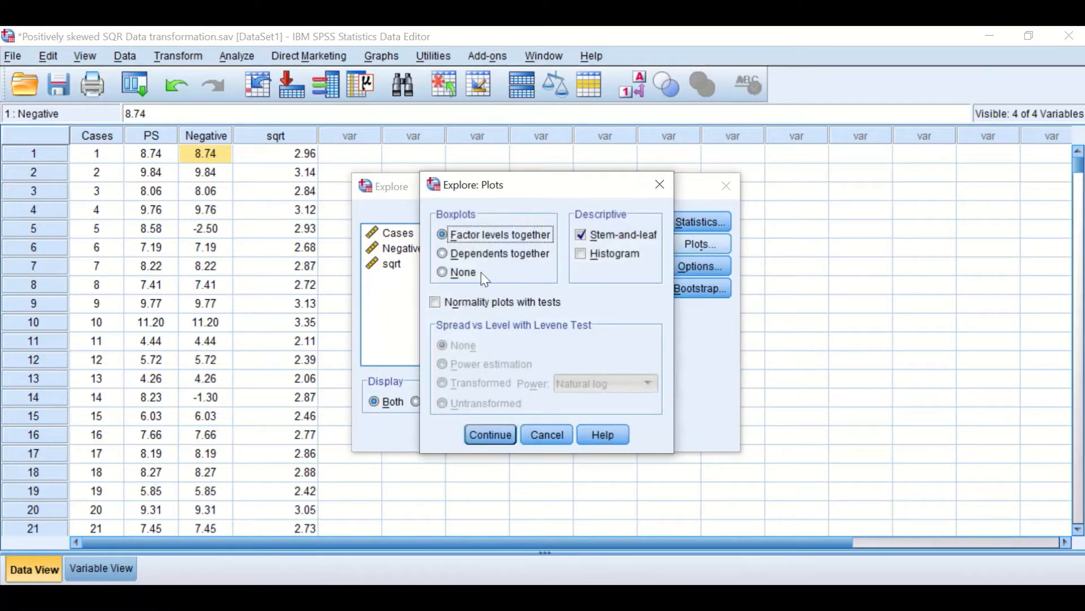
click(583, 237)
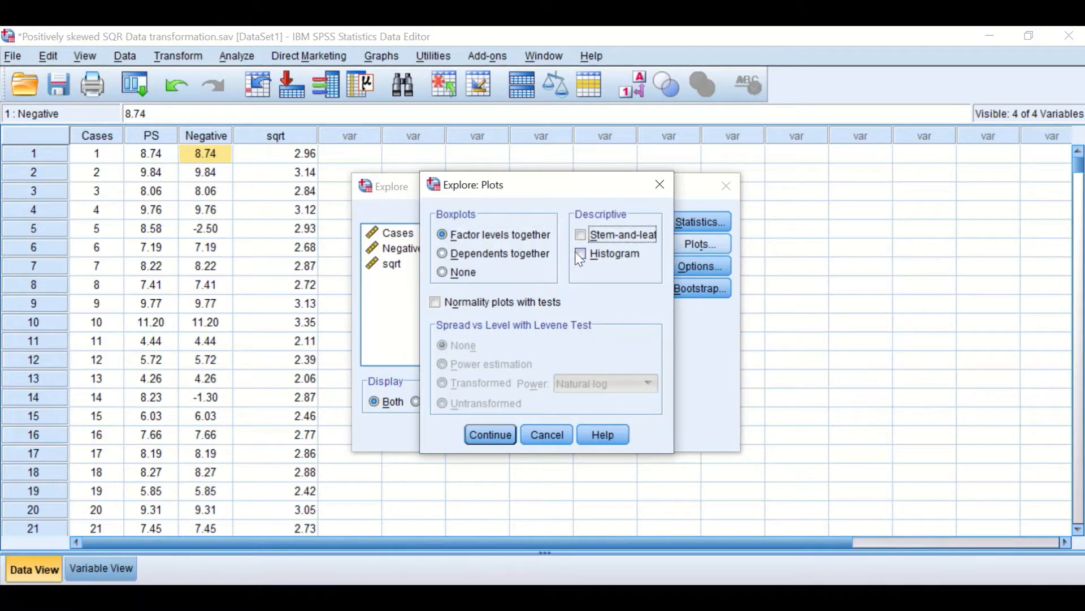
click(581, 254)
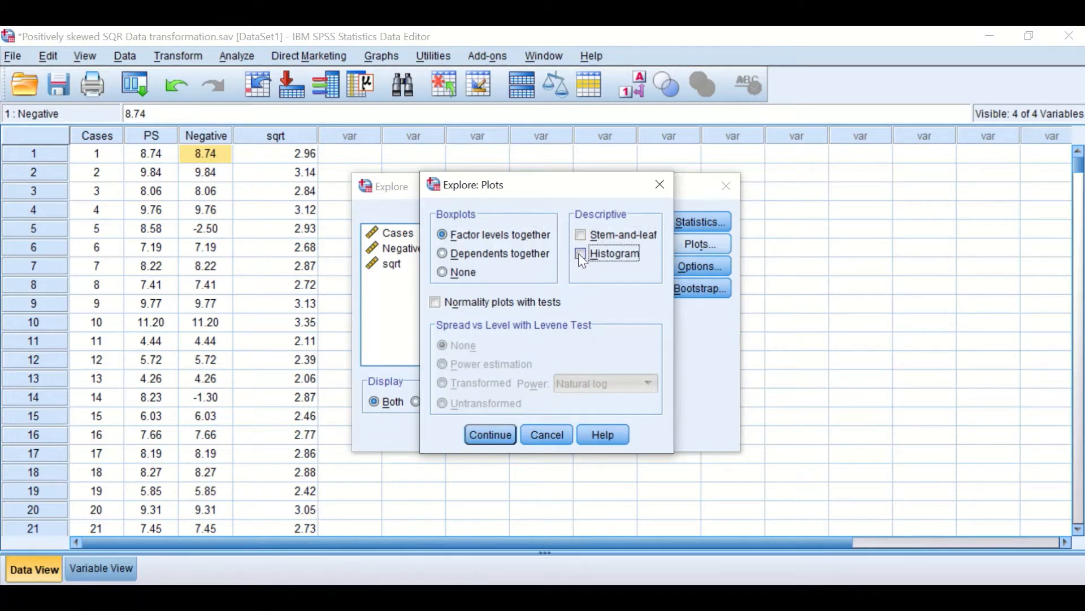
click(436, 303)
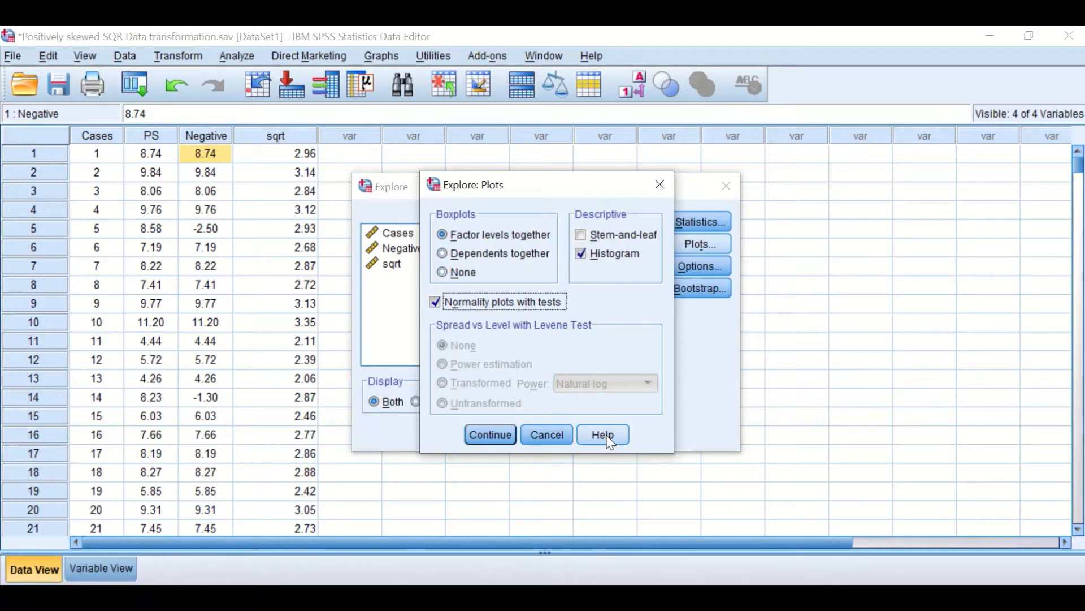
click(490, 434)
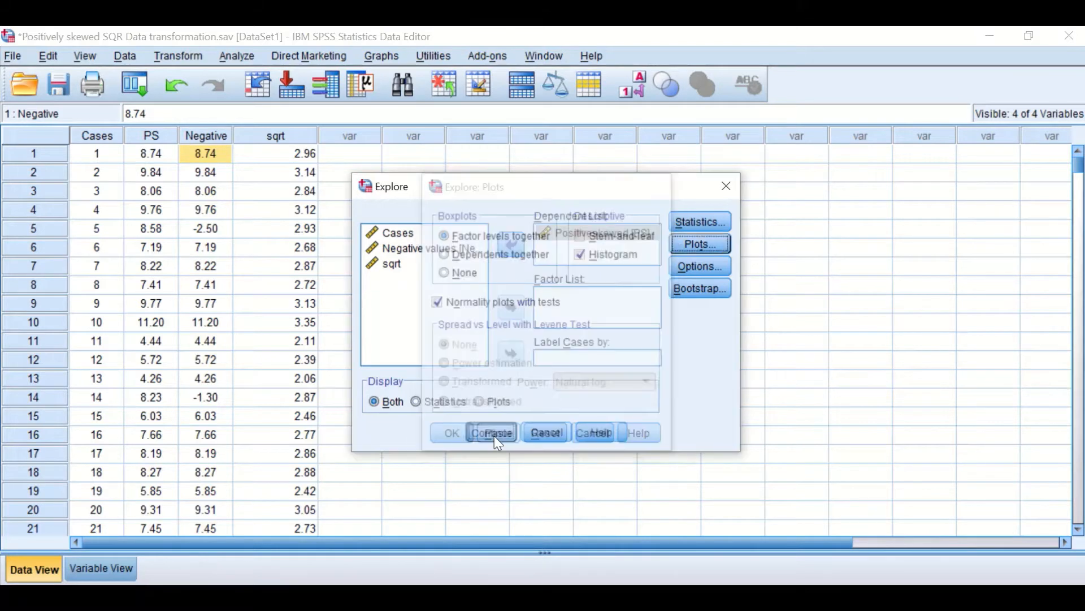
- Keep missing values set to exclude cases listwise and run the Explore analysis
click(686, 263)
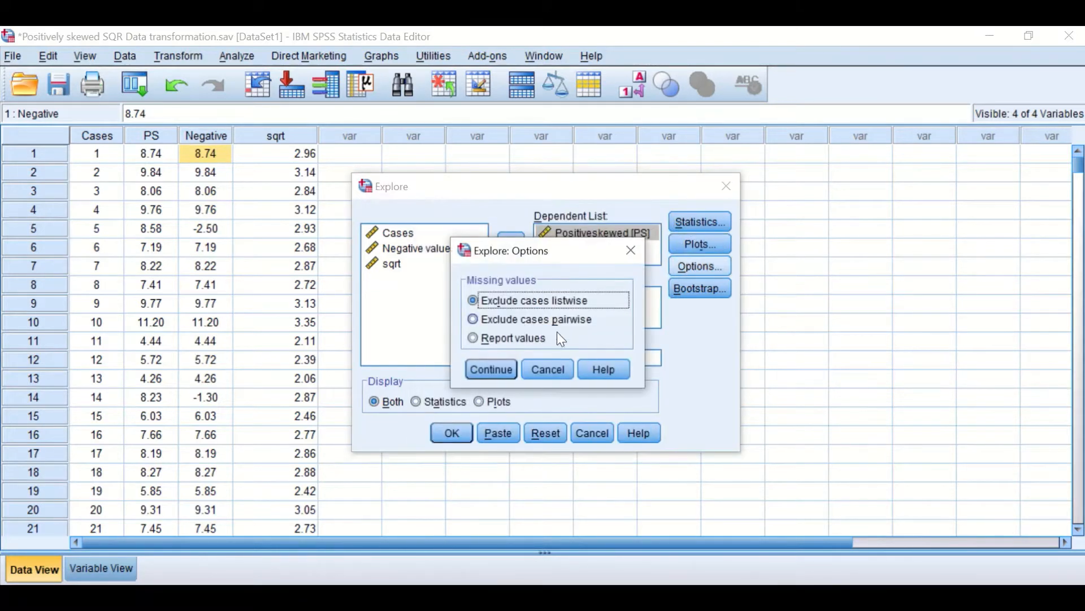
click(494, 367)
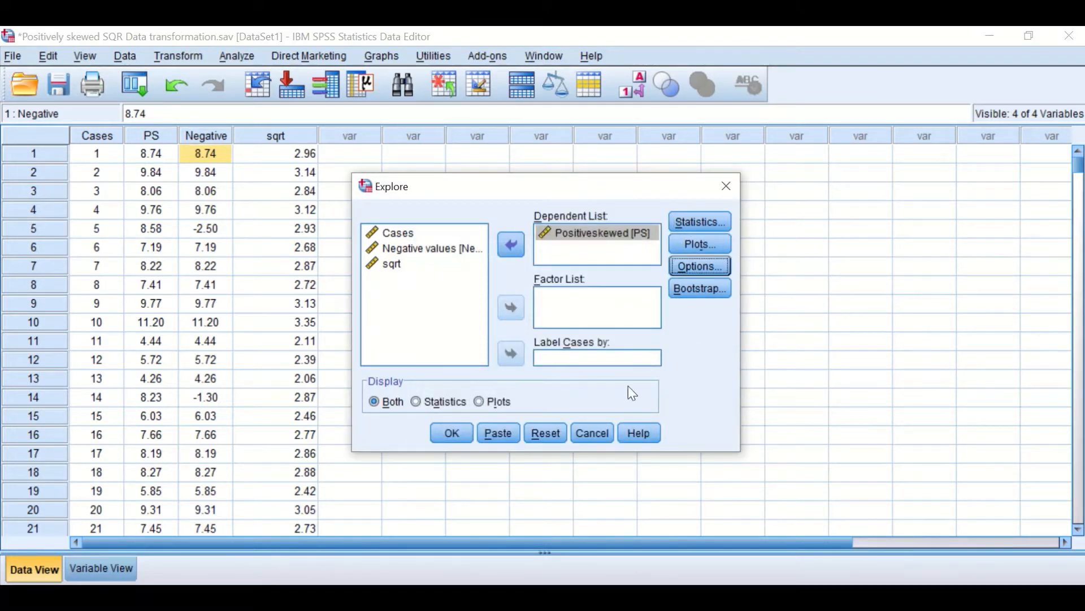
click(457, 435)
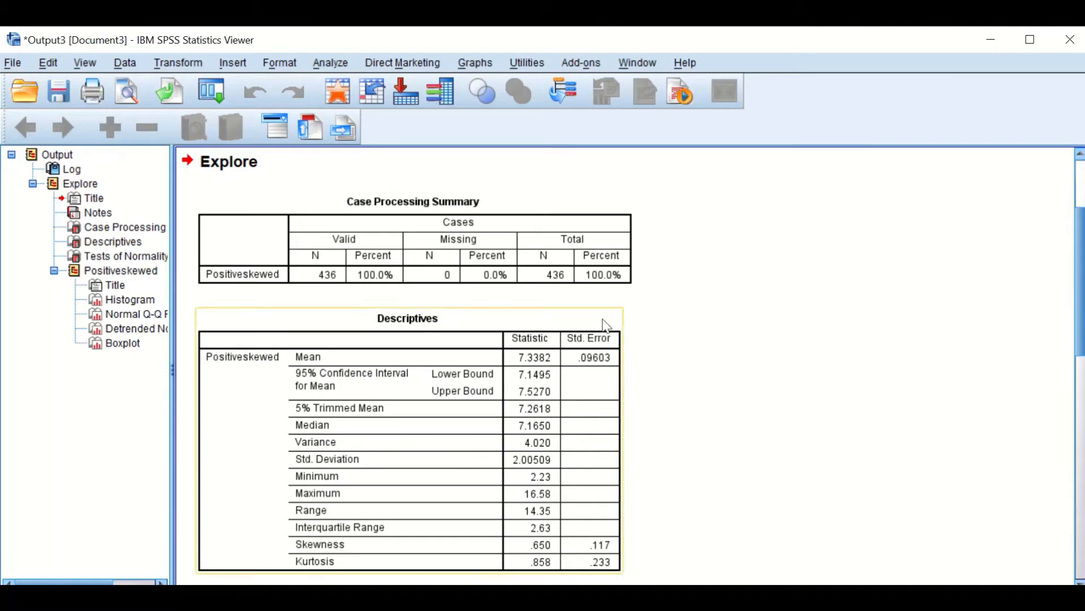
- Examine the skewness and kurtosis in the Descriptives table, the Tests of Normality and the histogram for Positiveskewed
scroll(703, 322, down, 3)
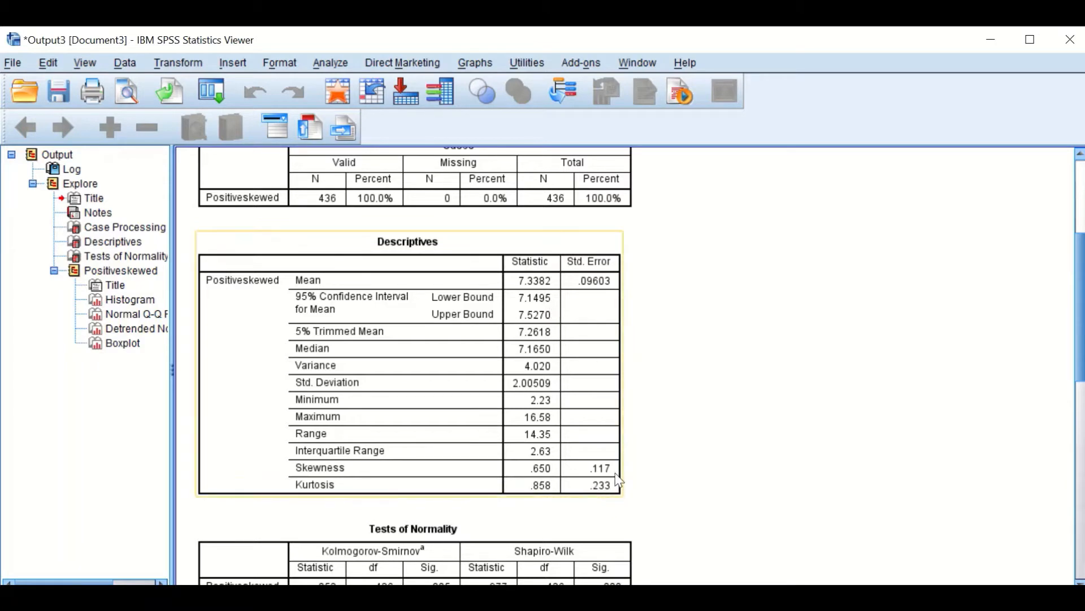
scroll(633, 440, down, 3)
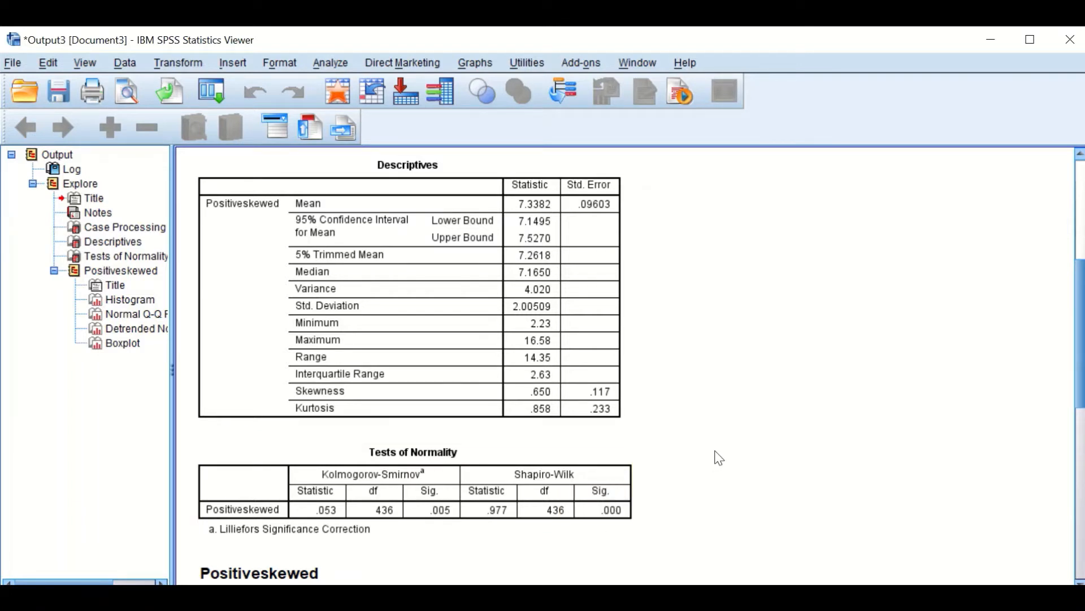
scroll(715, 457, down, 10)
scroll(722, 458, down, 3)
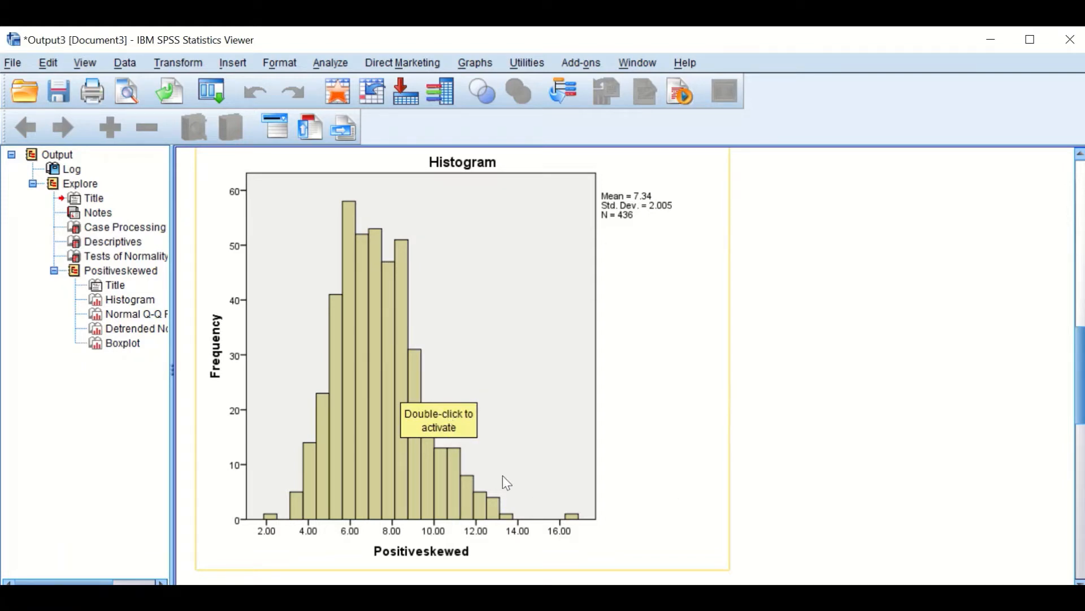
click(774, 491)
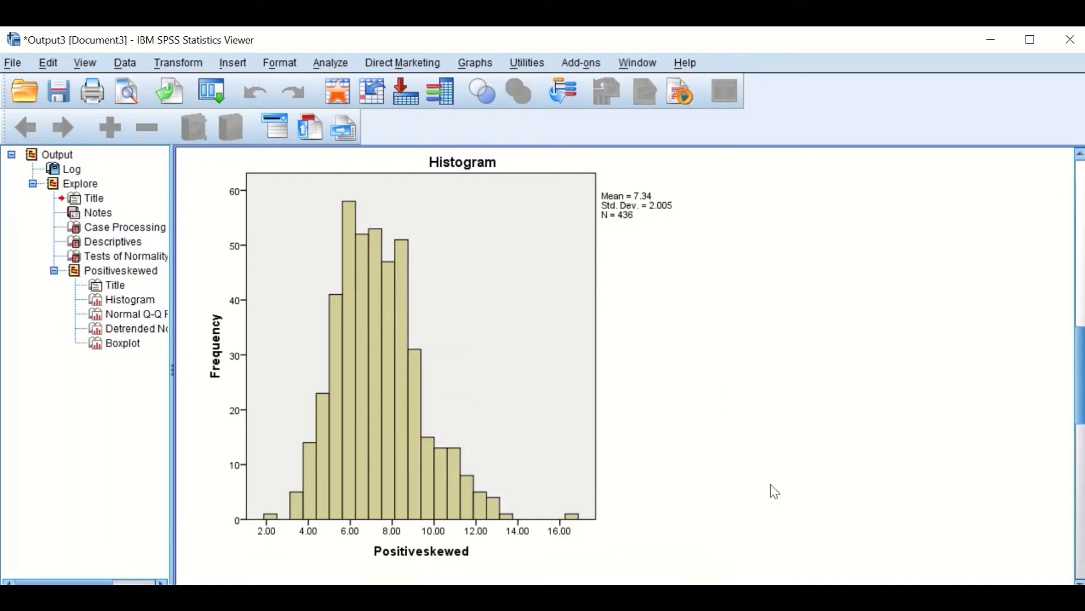
click(725, 479)
scroll(520, 444, down, 2)
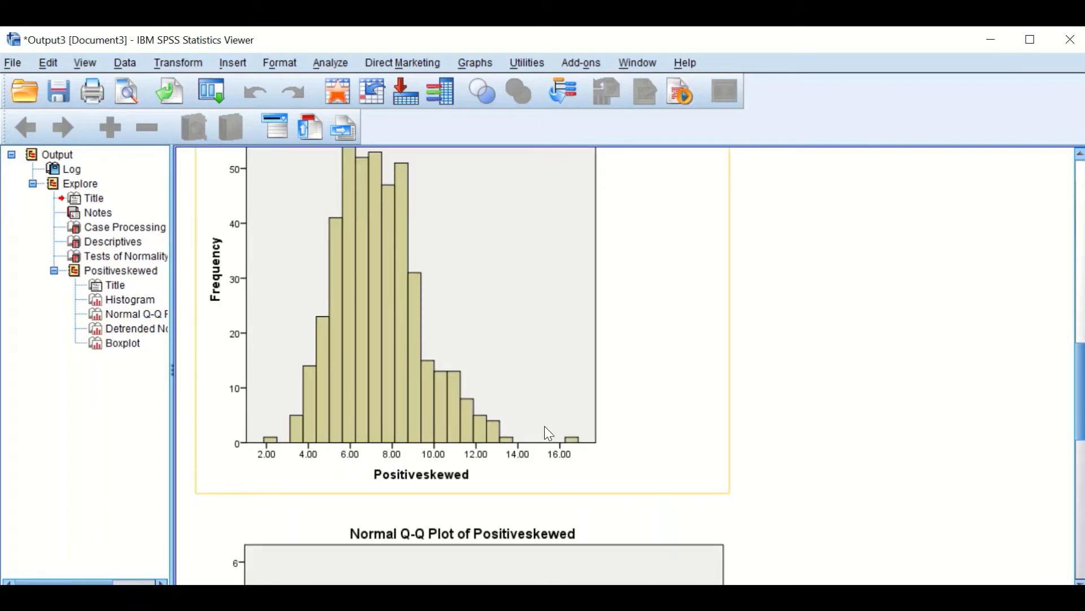
scroll(545, 426, up, 8)
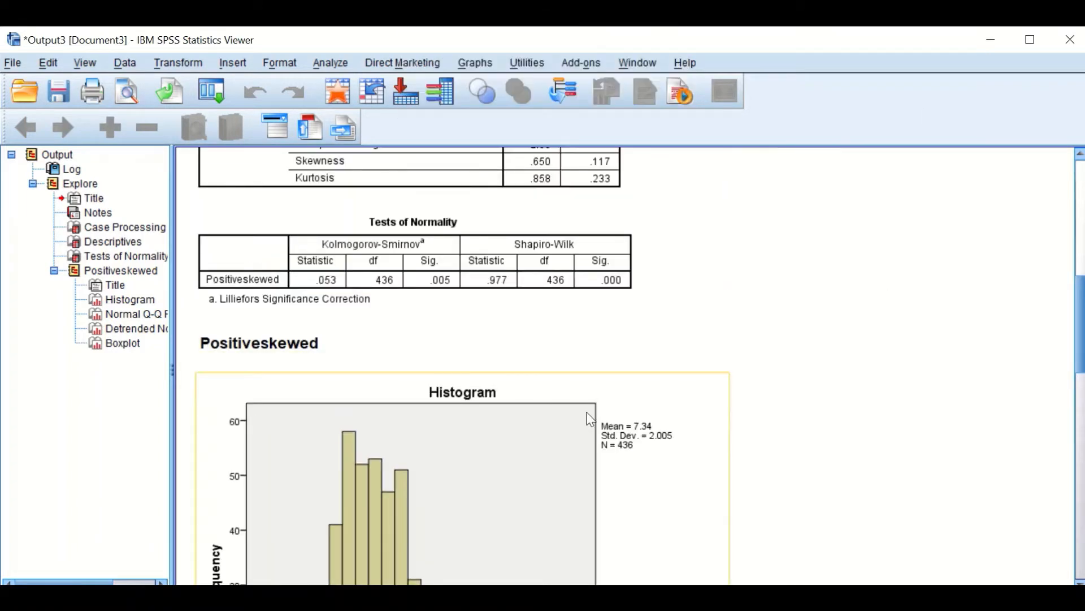
scroll(622, 432, down, 2)
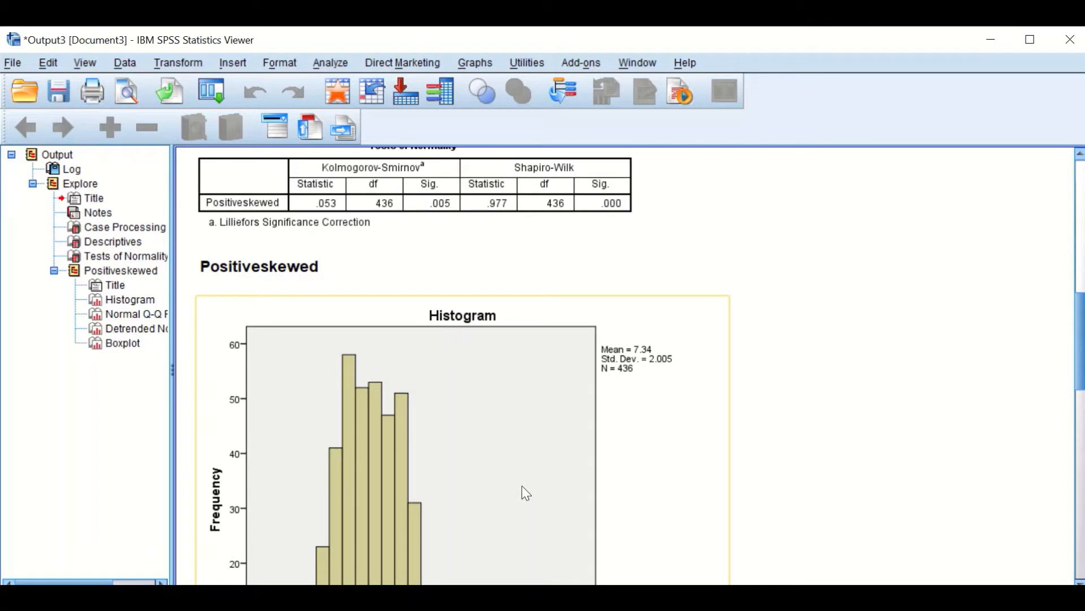
scroll(574, 486, down, 4)
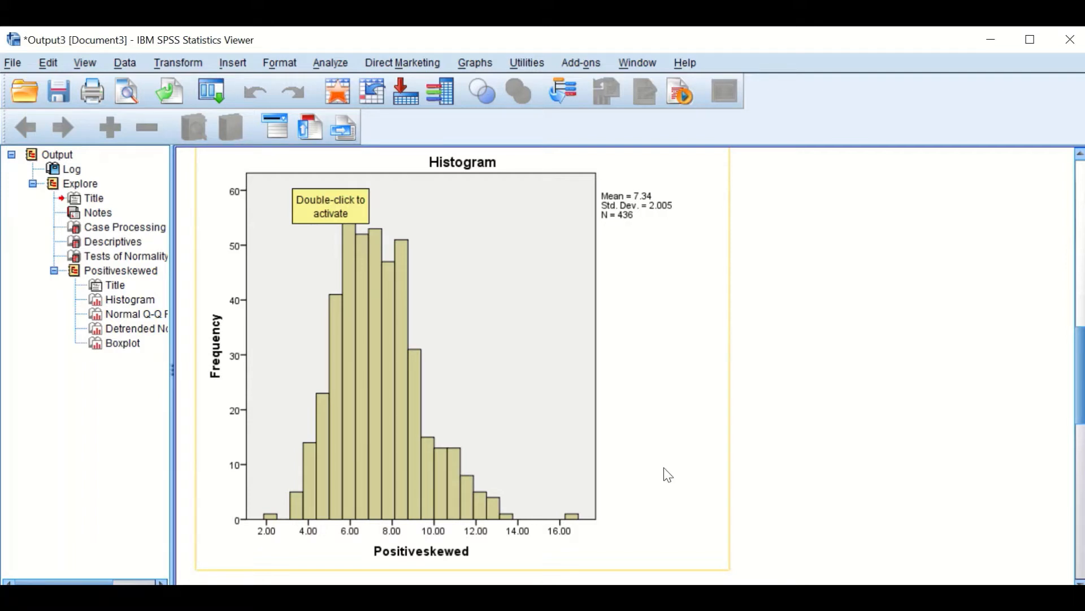
- Minimize the output window to return to the data set and delete the existing sqrt variable
click(991, 39)
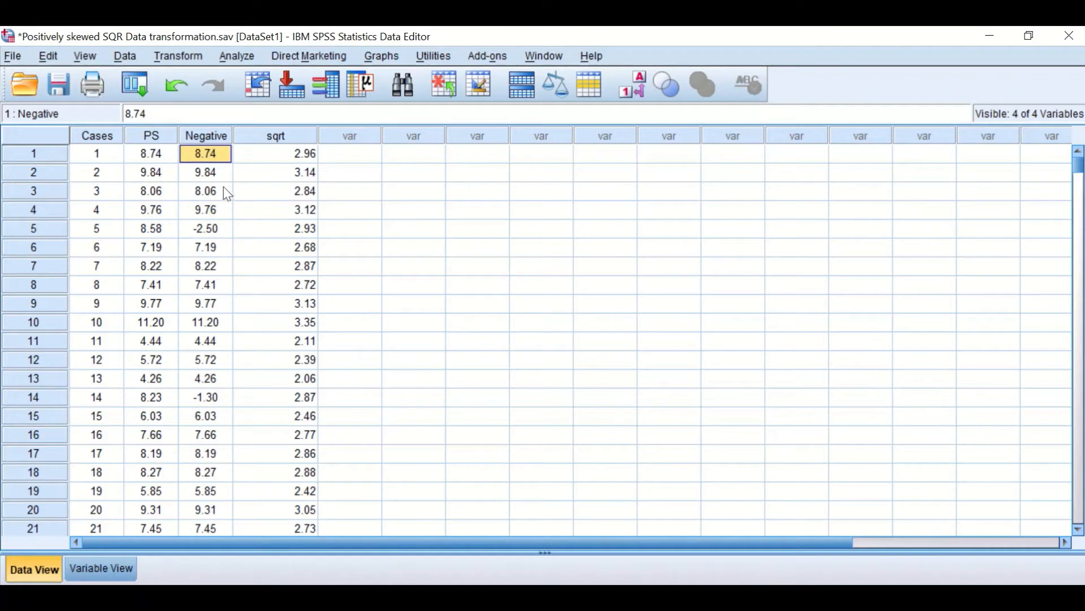
click(291, 137)
key(Delete)
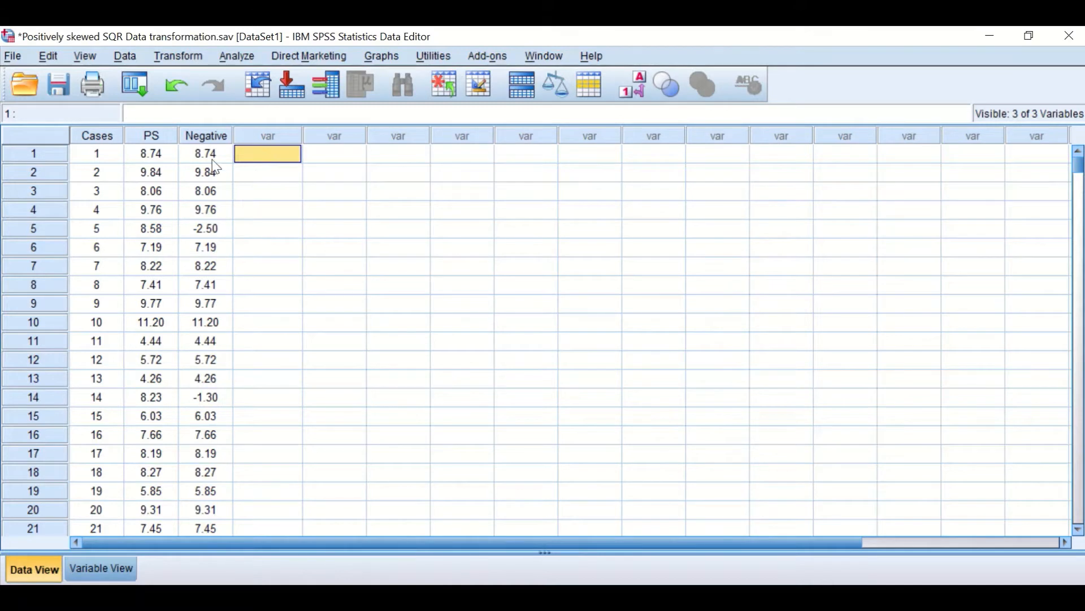
- Start a Compute Variable transformation with the old settings reset and name the target variable SQRPS
click(179, 57)
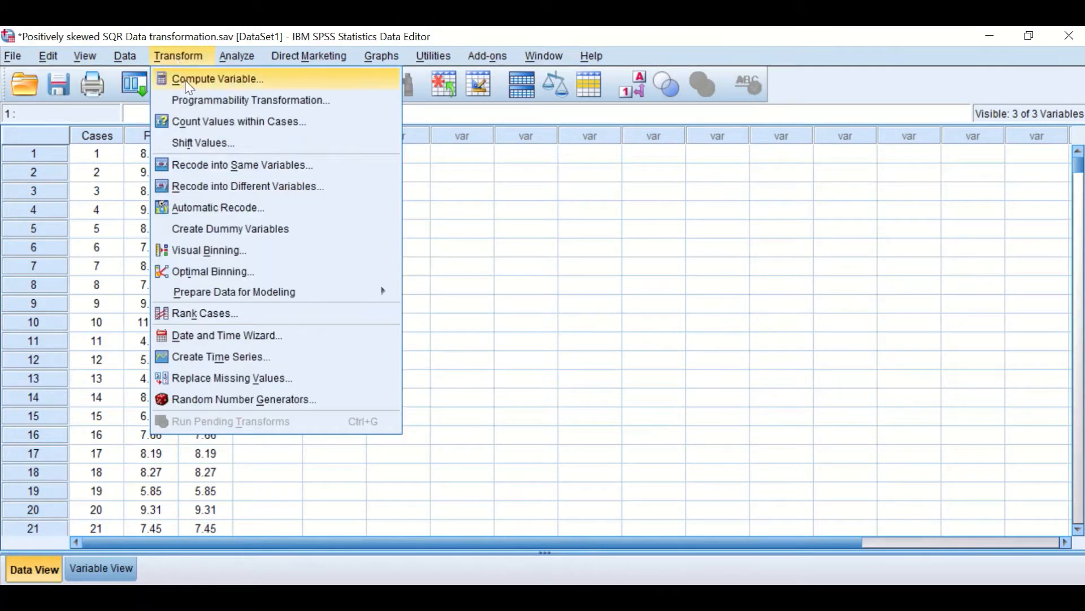
click(217, 79)
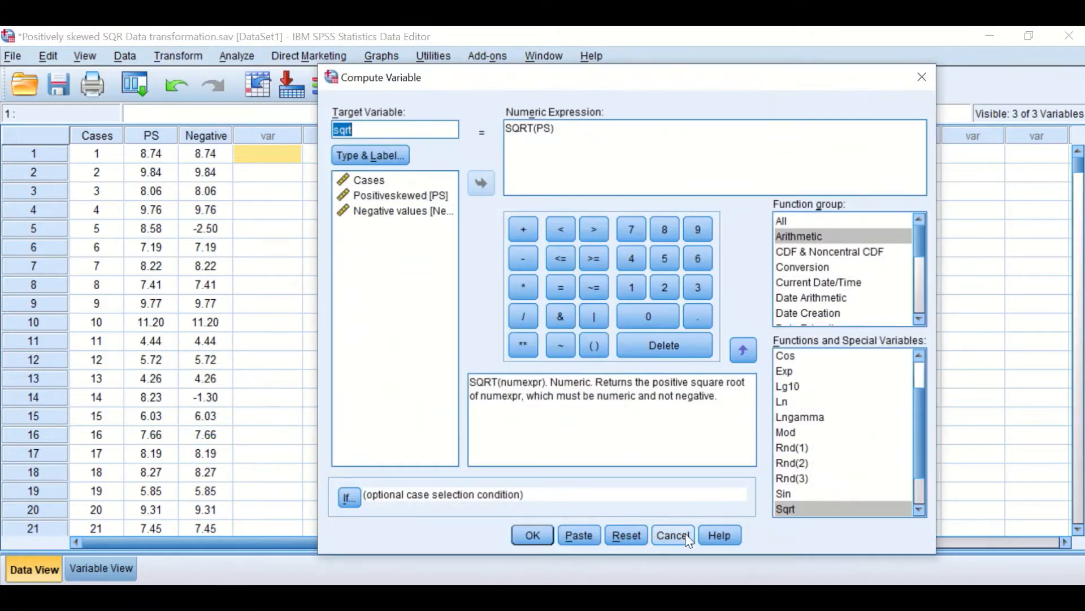
click(627, 533)
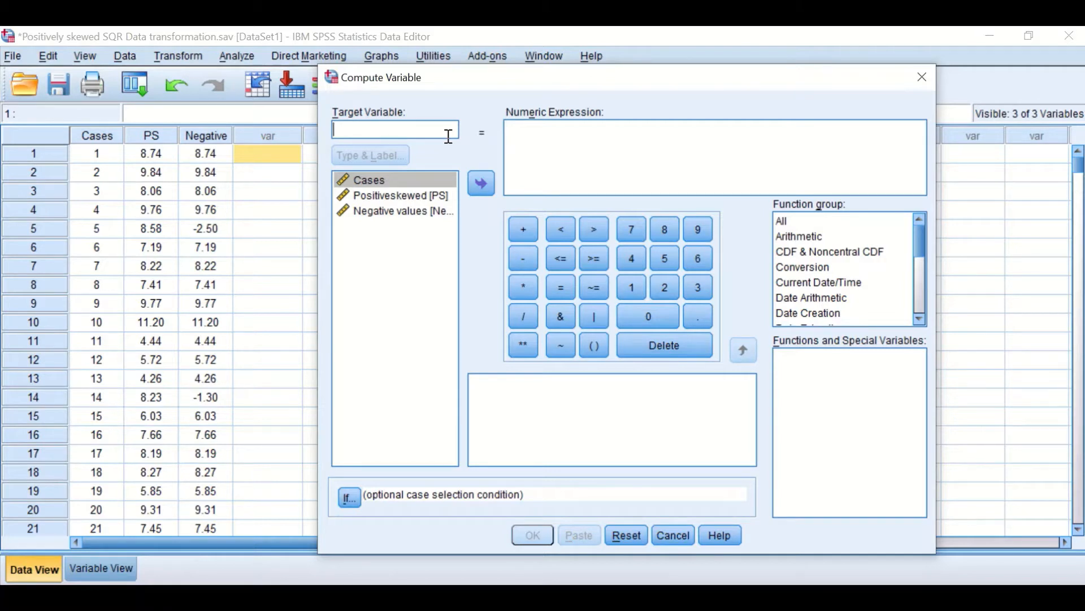
text(SQ)
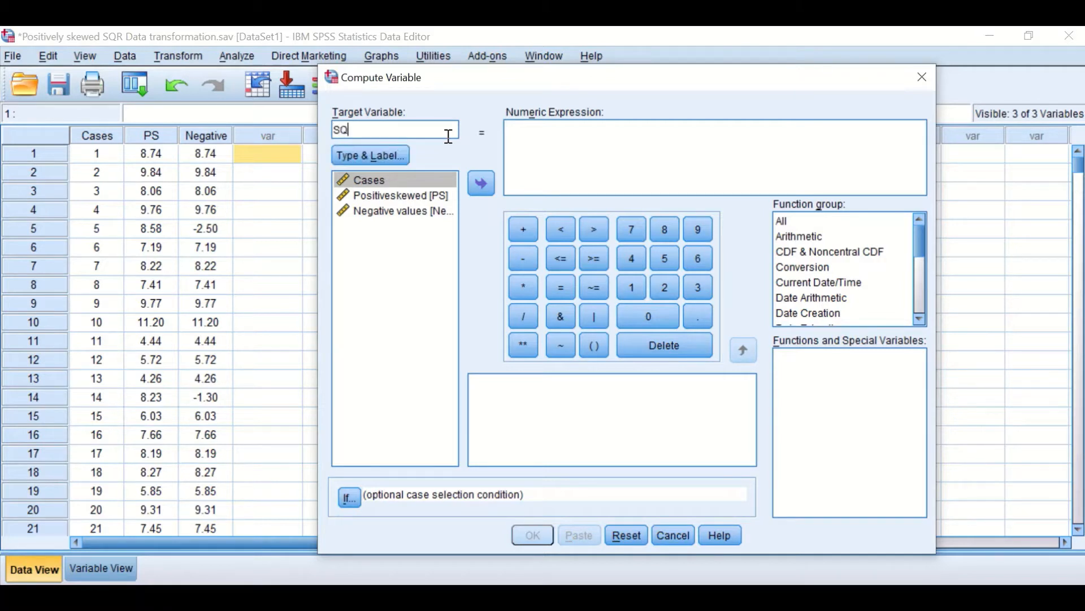
text(RPS)
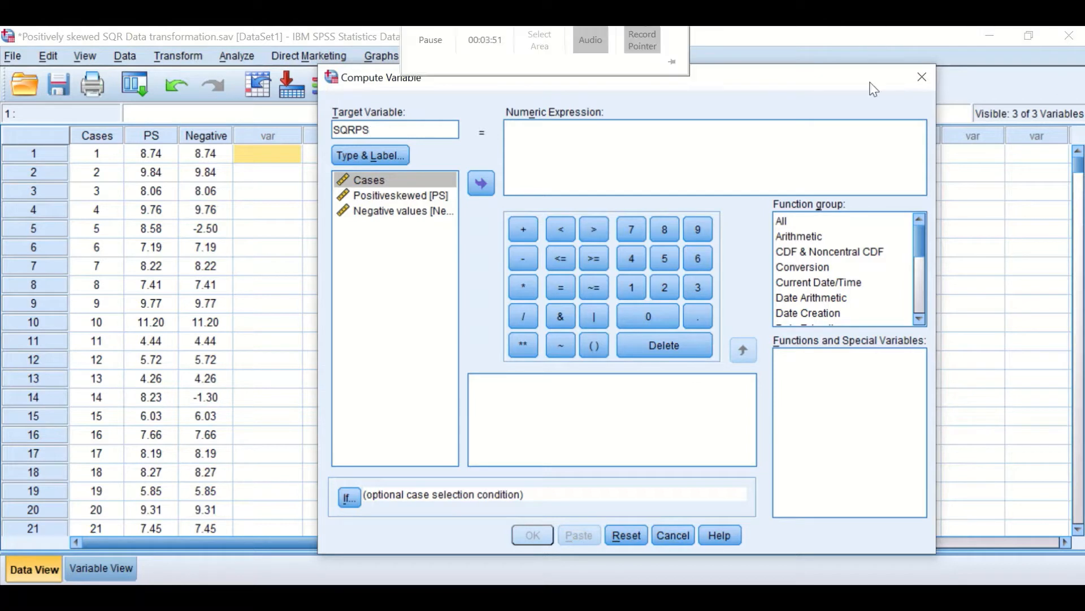
- Build the numeric expression SQRT(PS) from the arithmetic Sqrt function and the Positiveskewed variable, removing the leftover question mark
click(803, 240)
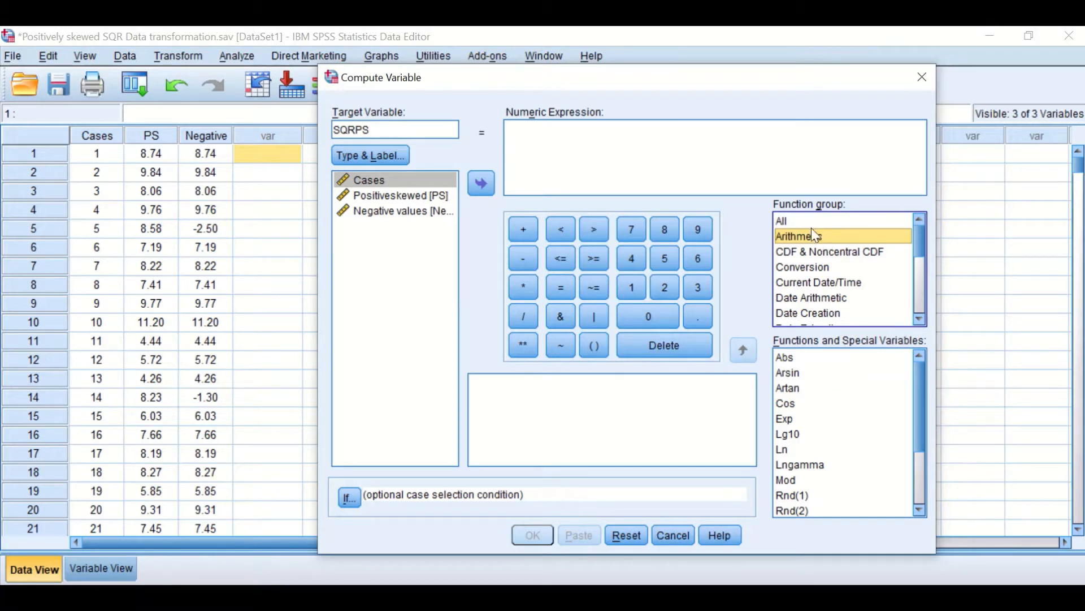
scroll(825, 277, down, 1)
scroll(808, 458, down, 2)
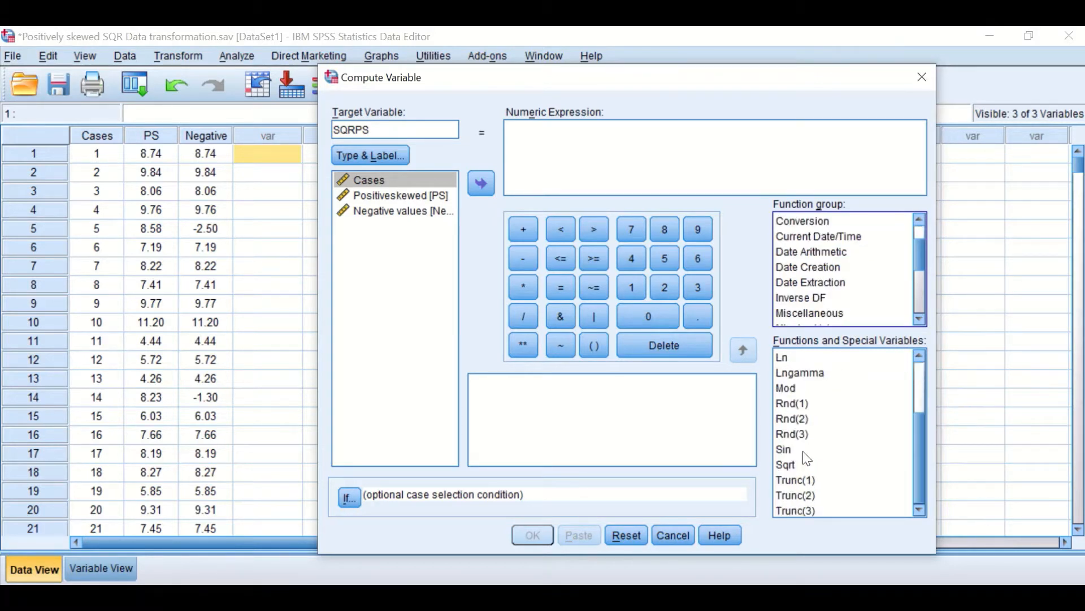
click(792, 465)
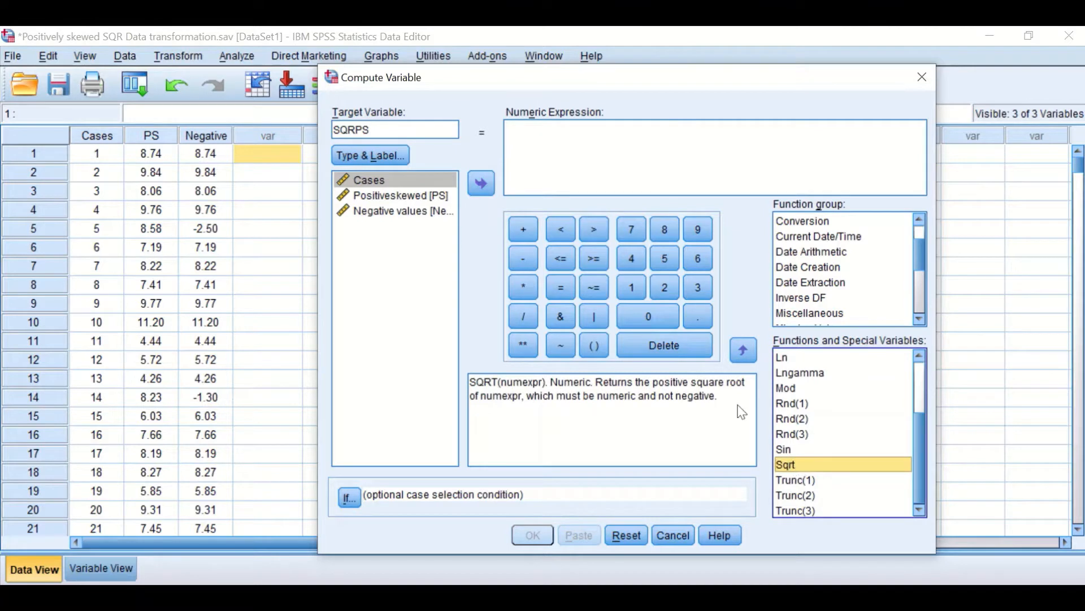
click(745, 347)
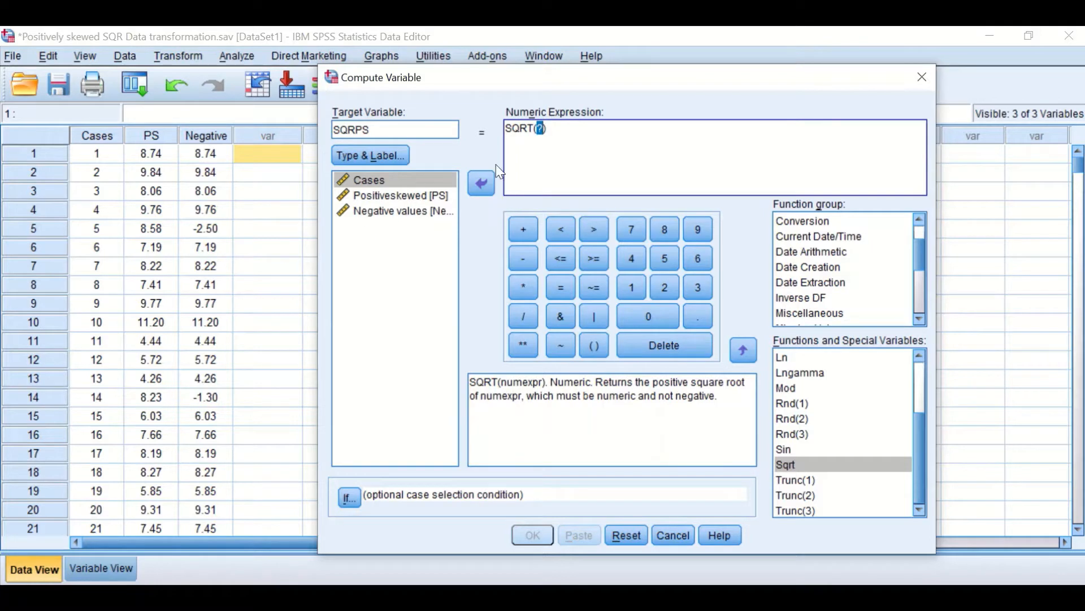
drag(363, 198, 547, 130)
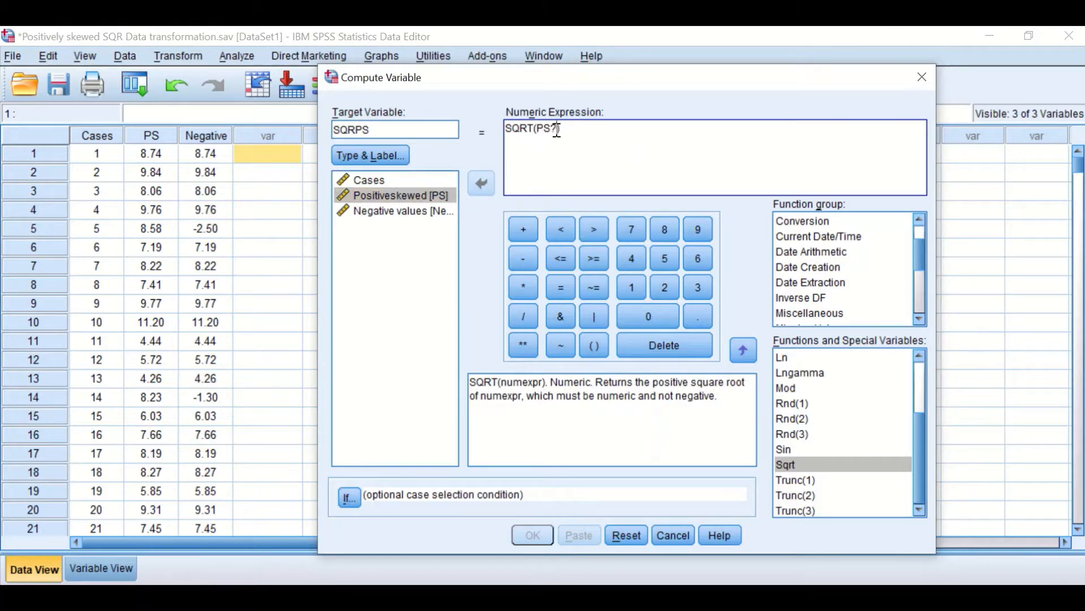
key(Delete)
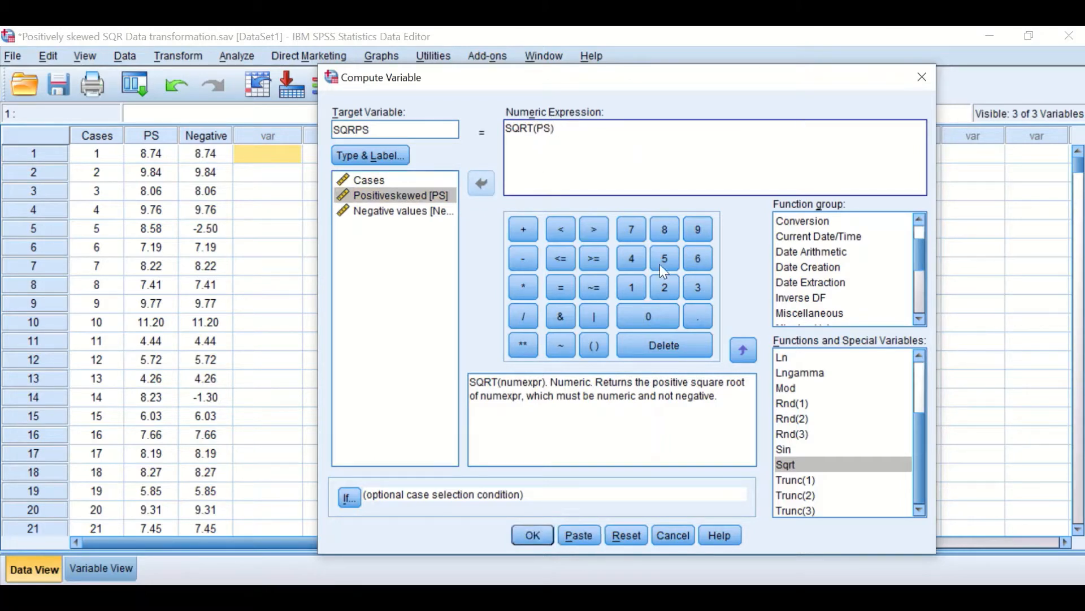
- Run the SQRPS computation, then run Explore on both Positiveskewed and SQRPS as dependent variables
click(527, 541)
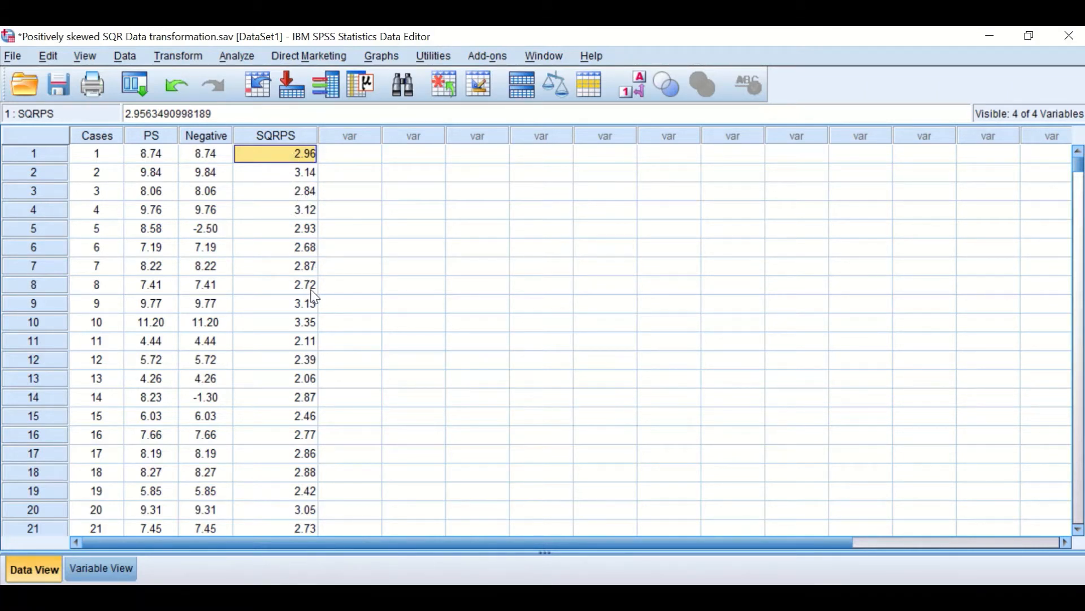
click(244, 60)
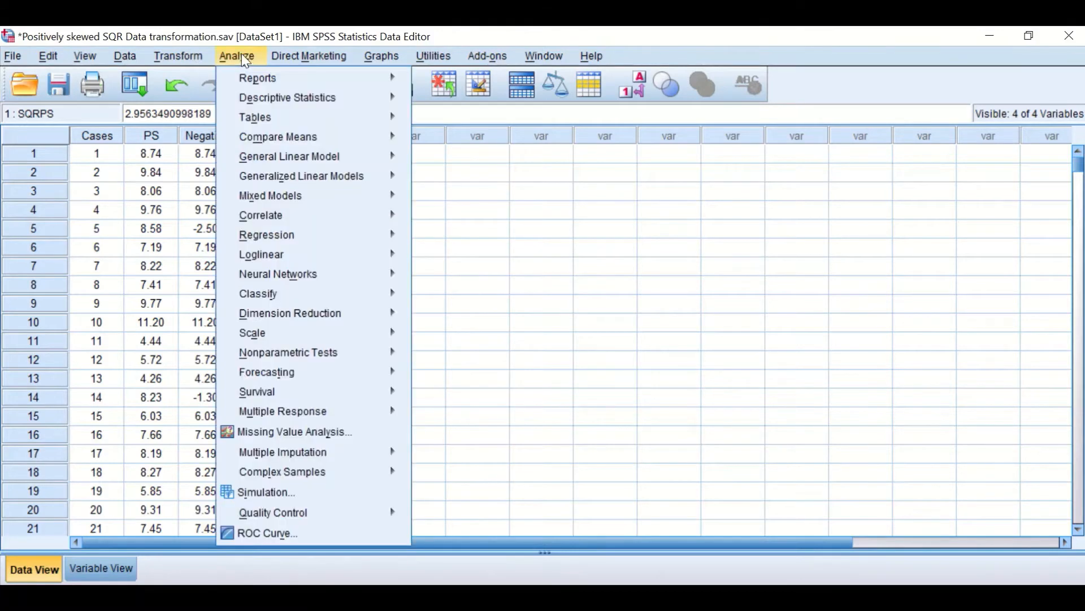
mouse_move(259, 98)
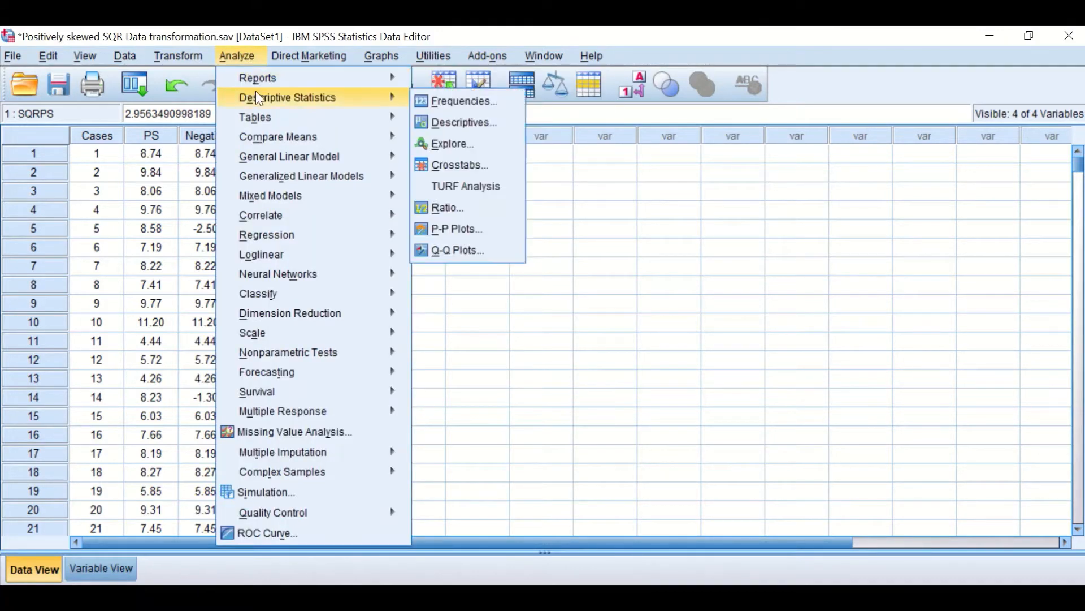
click(453, 144)
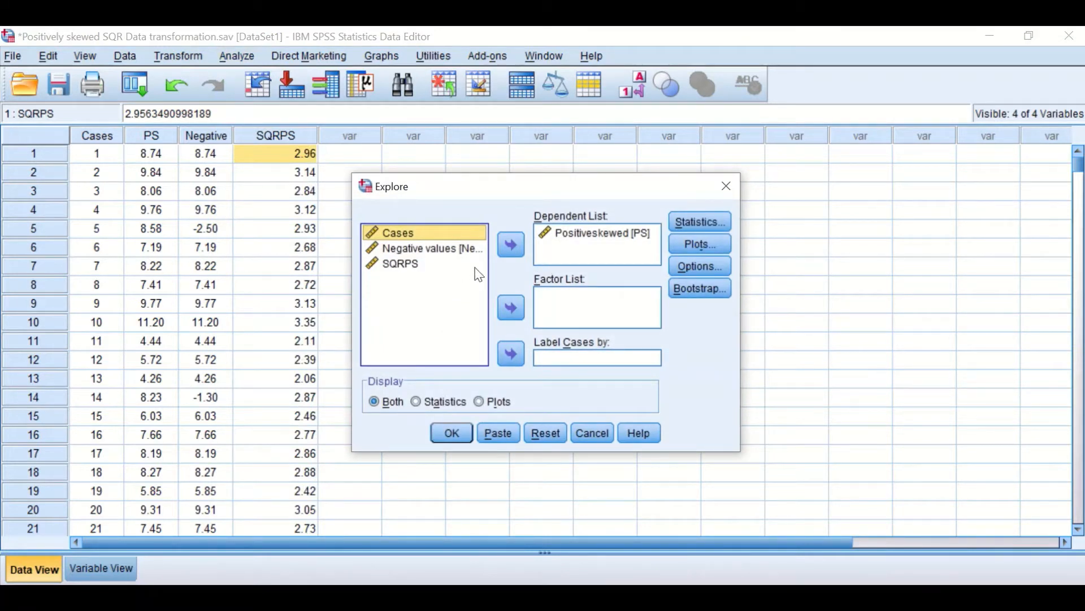
click(390, 264)
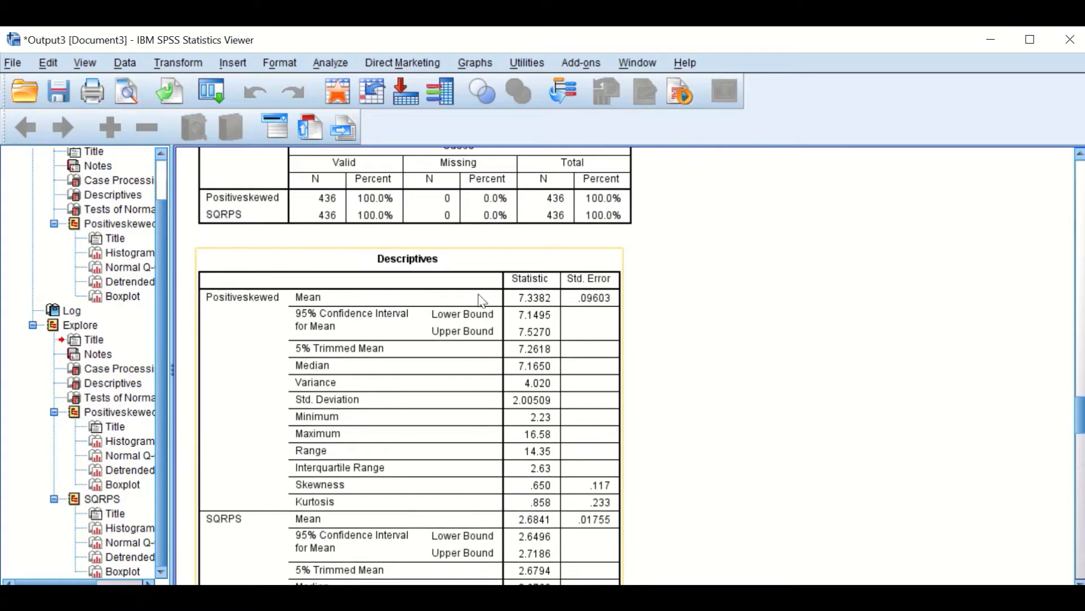
- Compare the skewness, kurtosis and Tests of Normality results of Positiveskewed and SQRPS
scroll(466, 311, down, 3)
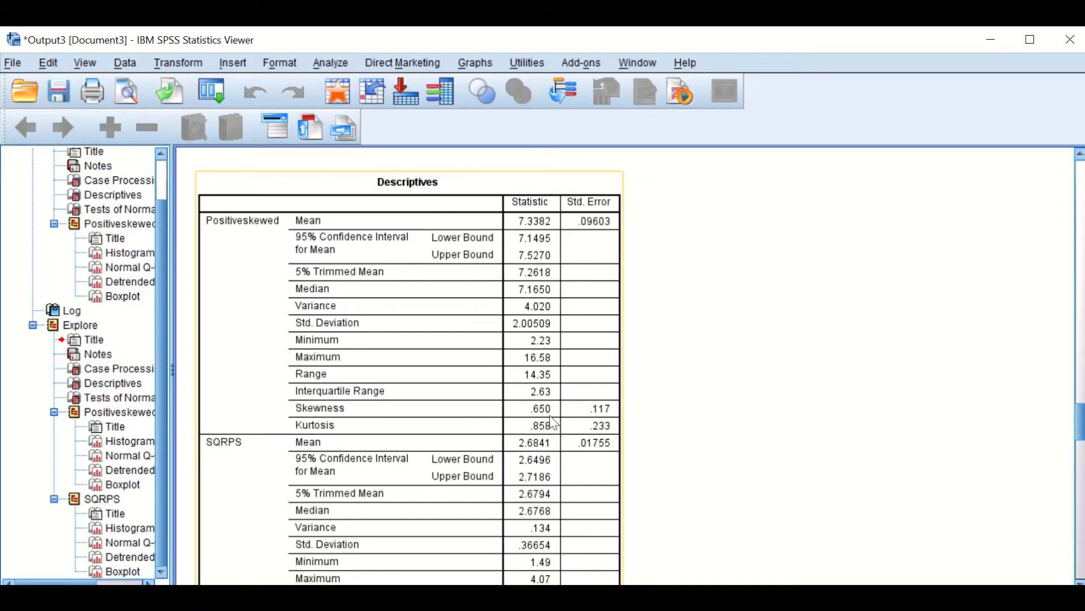
scroll(552, 419, down, 3)
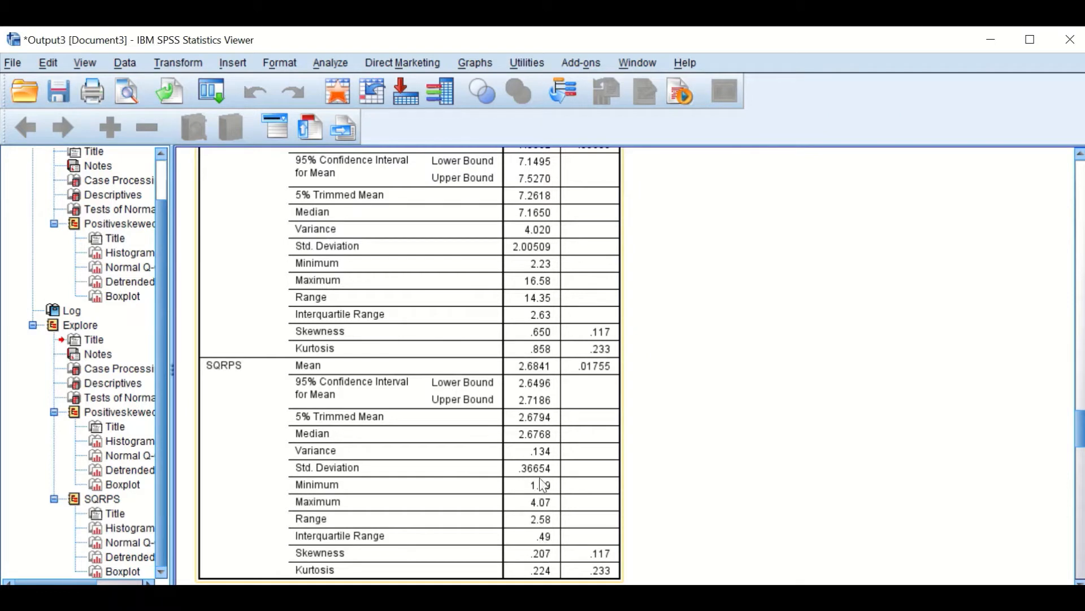
scroll(543, 482, down, 3)
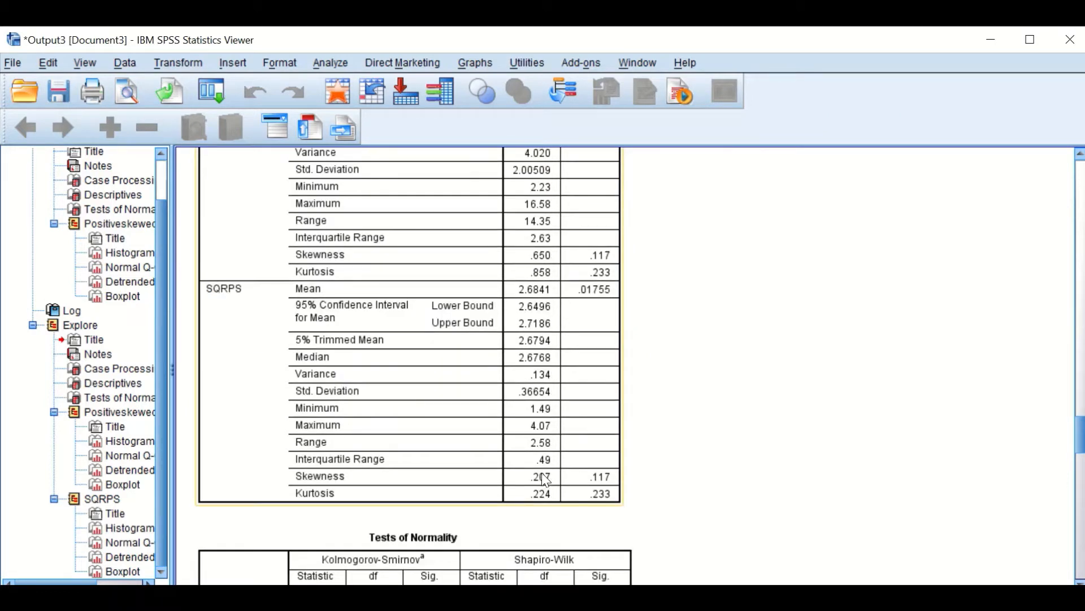
scroll(546, 480, down, 6)
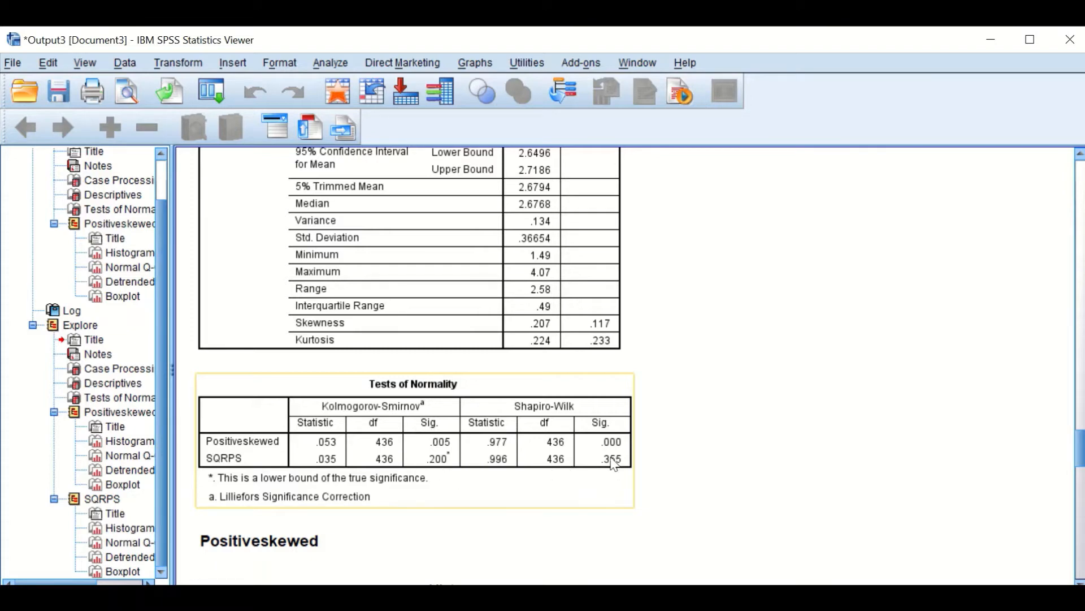
- Examine the histograms of Positiveskewed and SQRPS in the output to compare their distributions
scroll(594, 467, down, 3)
scroll(595, 467, down, 5)
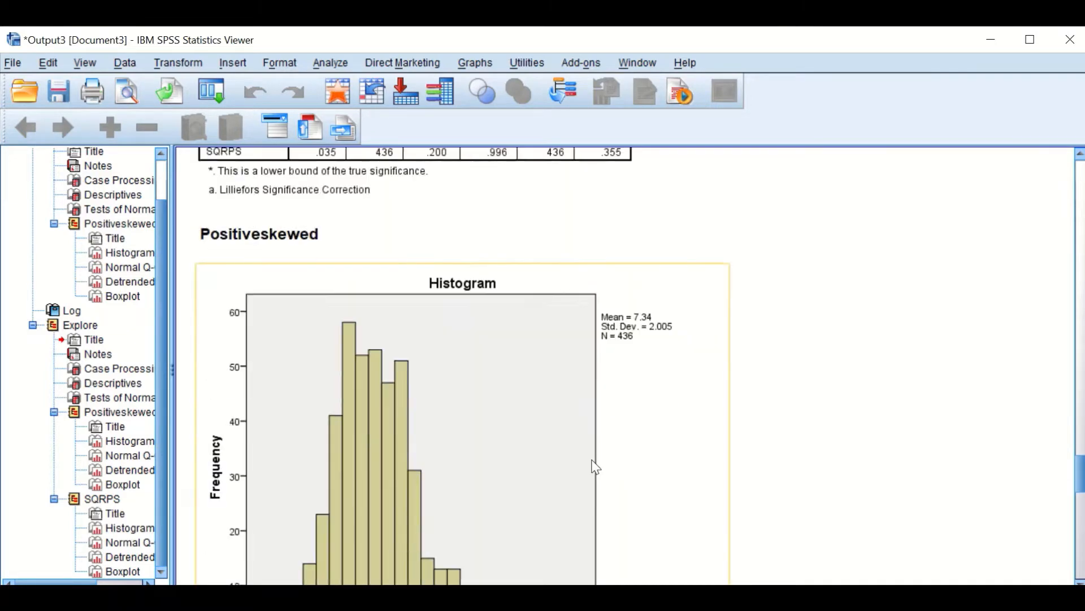
scroll(596, 467, down, 6)
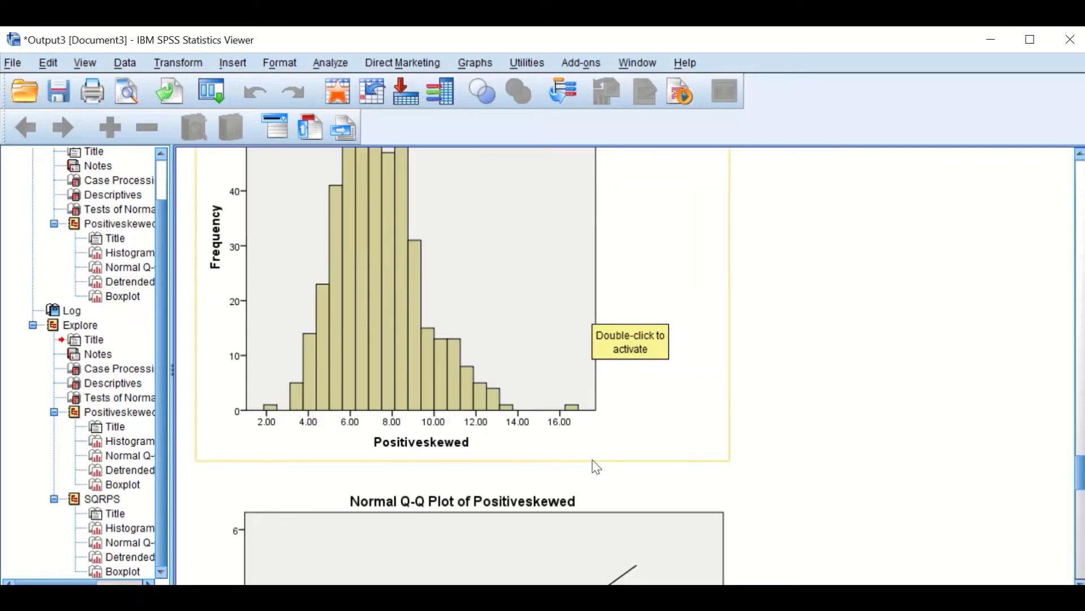
scroll(600, 466, up, 3)
scroll(598, 465, down, 5)
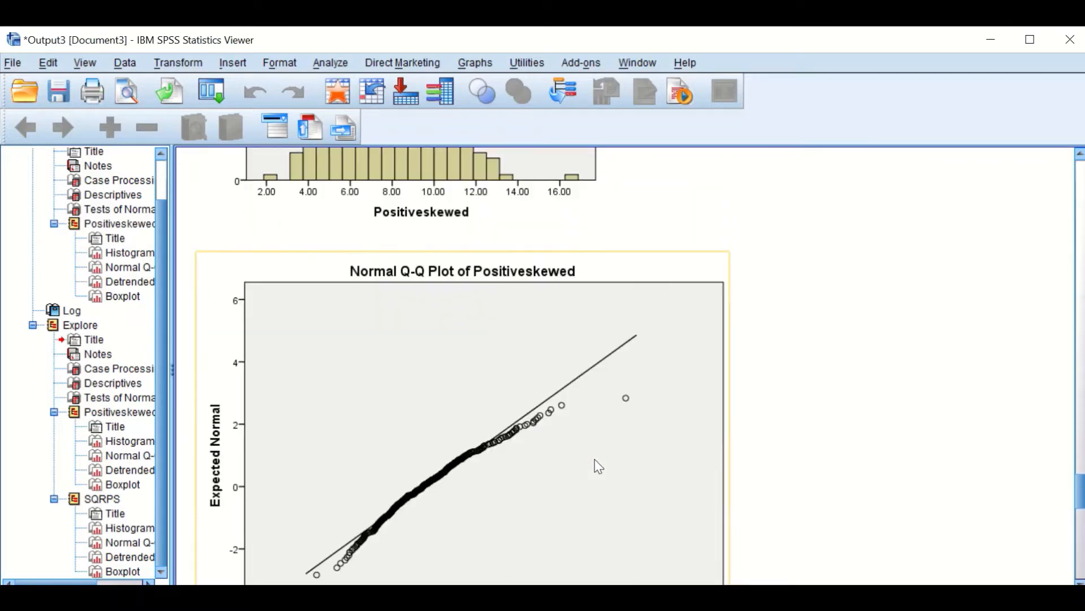
scroll(601, 465, down, 10)
scroll(602, 464, down, 10)
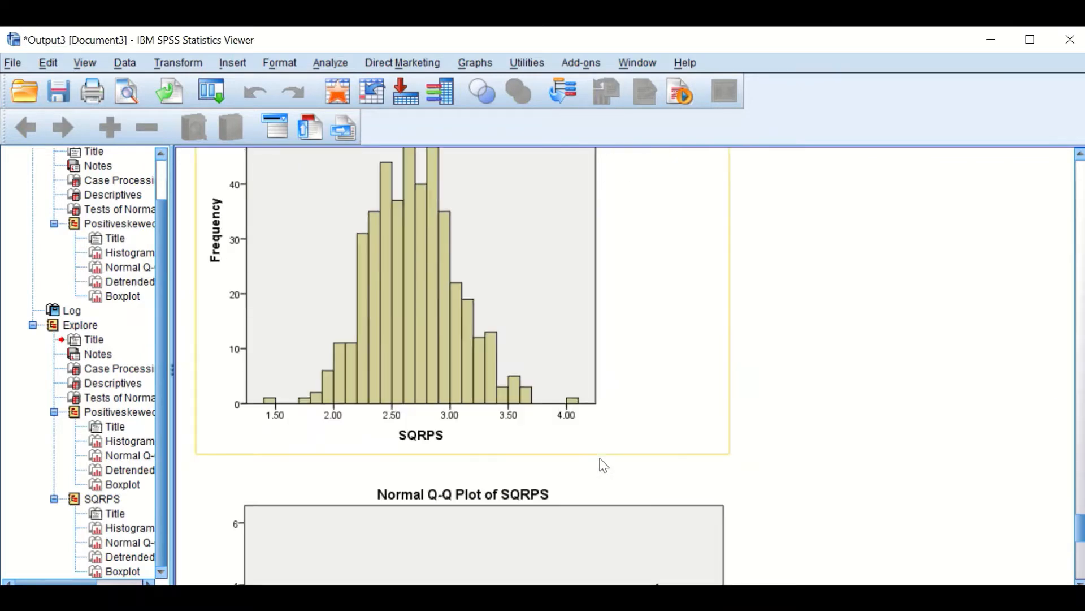
scroll(628, 452, up, 2)
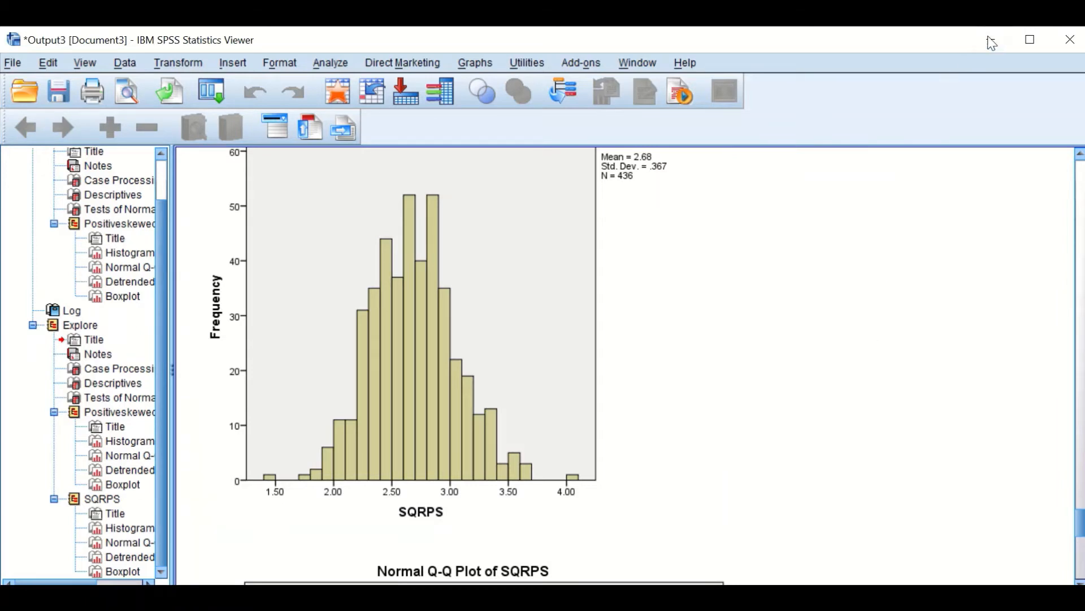
- Close the output and inspect the negative values of the Negative variable in cases 5 and 14
click(1070, 40)
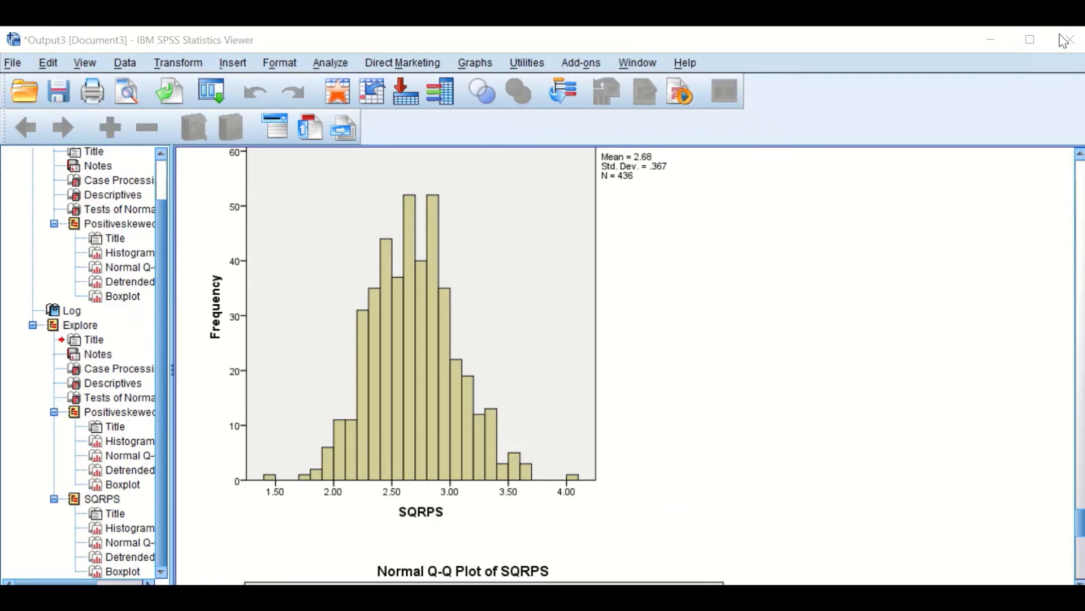
click(544, 353)
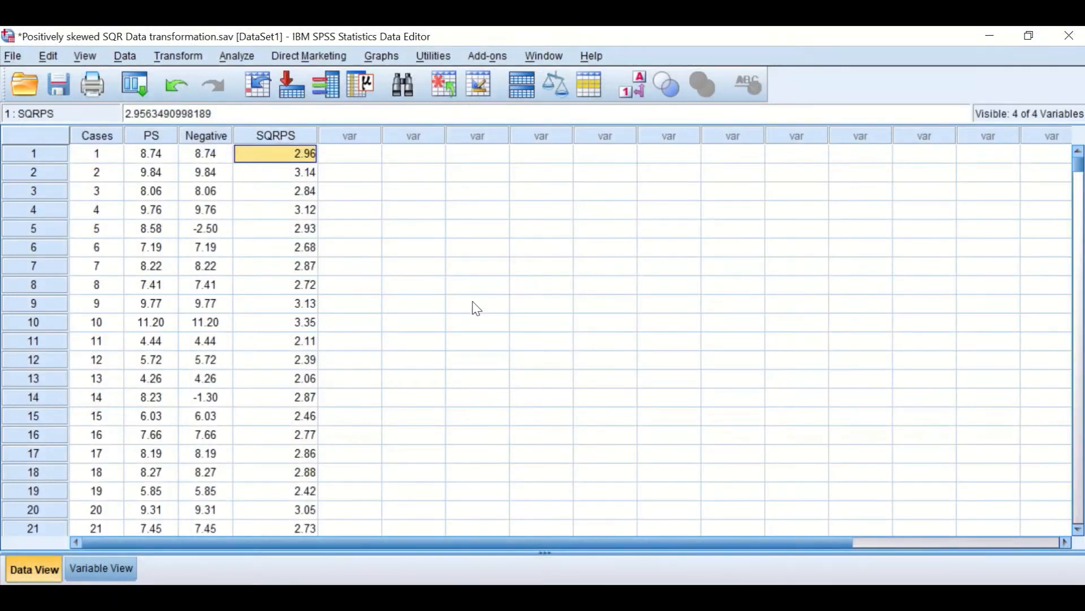
click(354, 179)
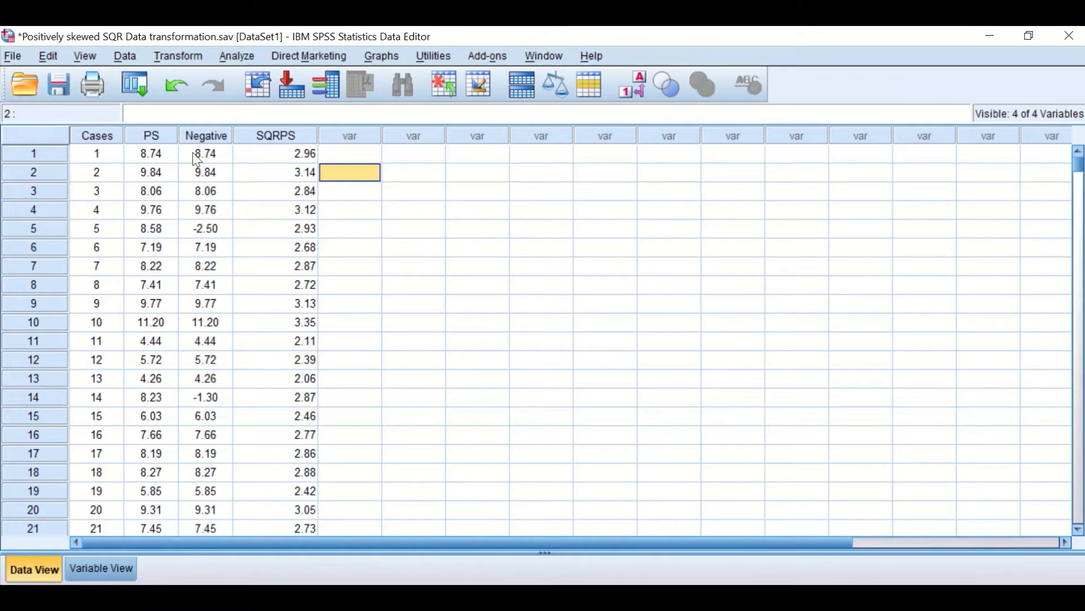
click(209, 231)
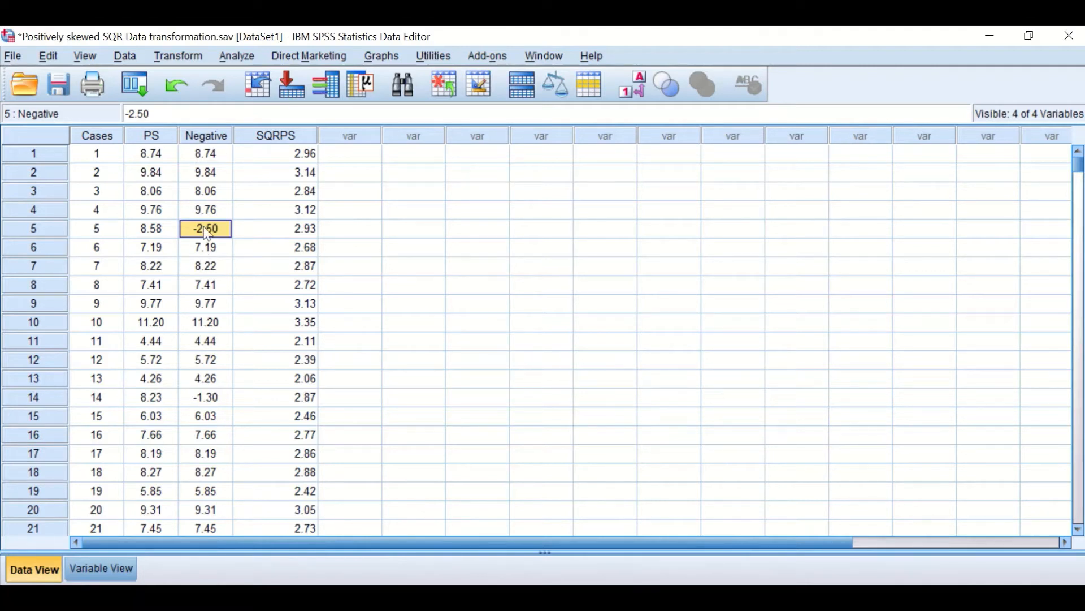
click(207, 401)
click(211, 399)
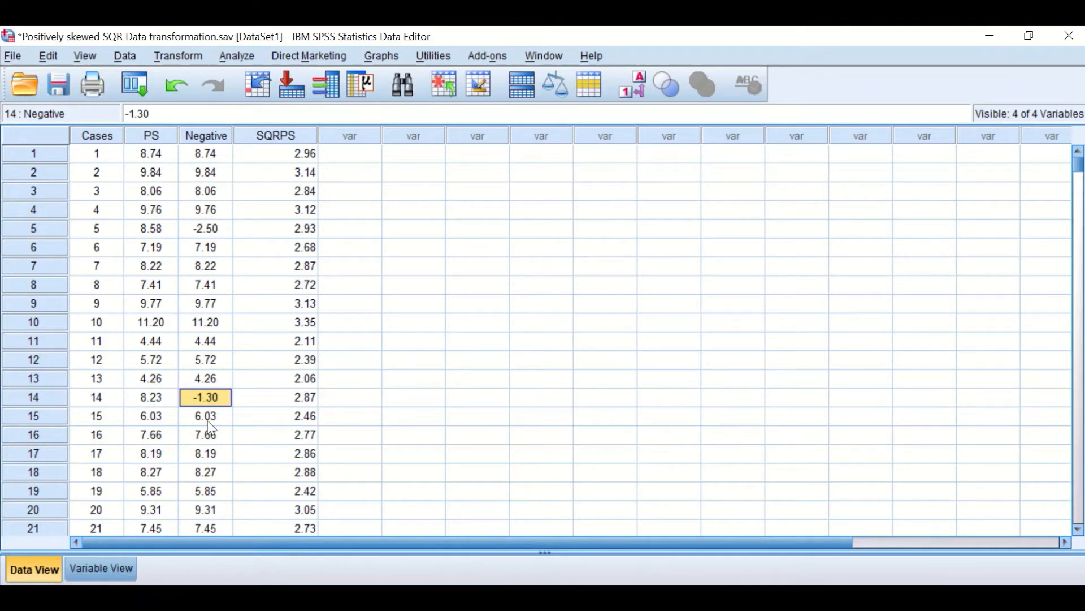
click(412, 195)
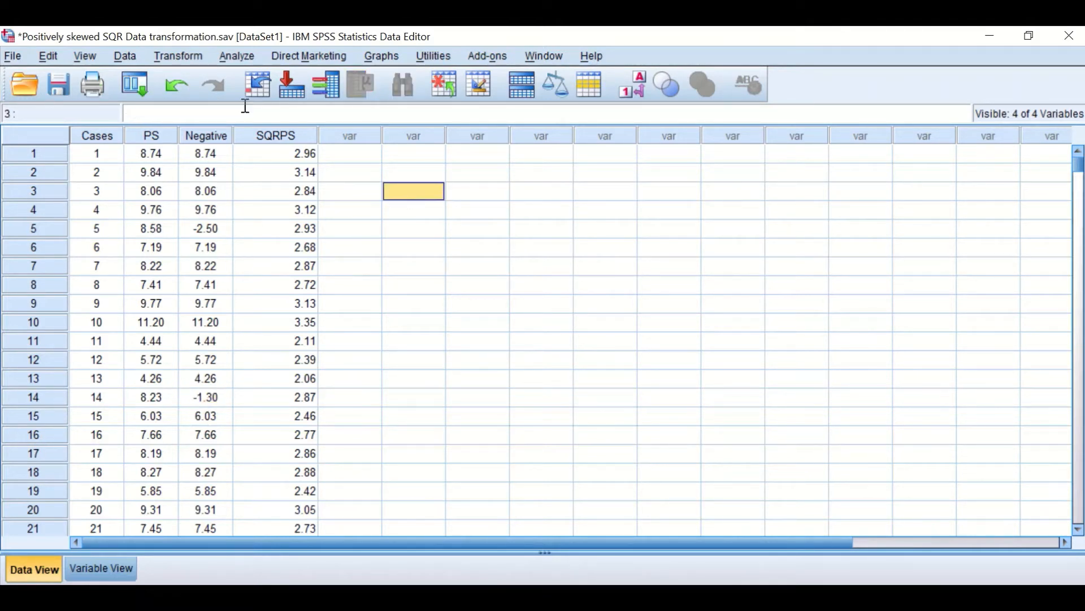
- Start a Compute Variable transformation with the old settings reset and name the target variable SQRTNegative
click(179, 57)
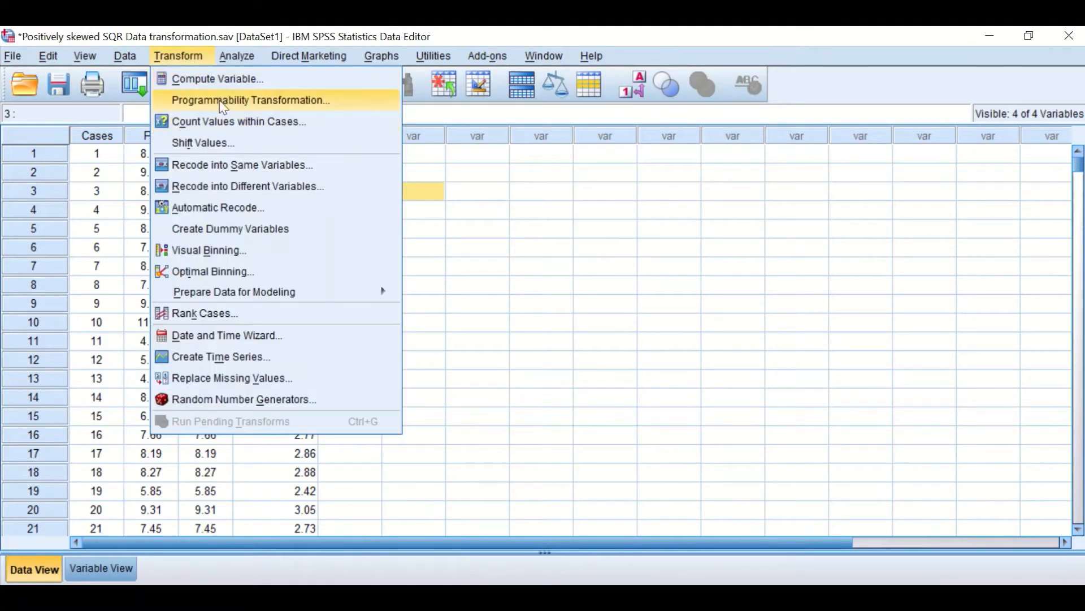
click(215, 85)
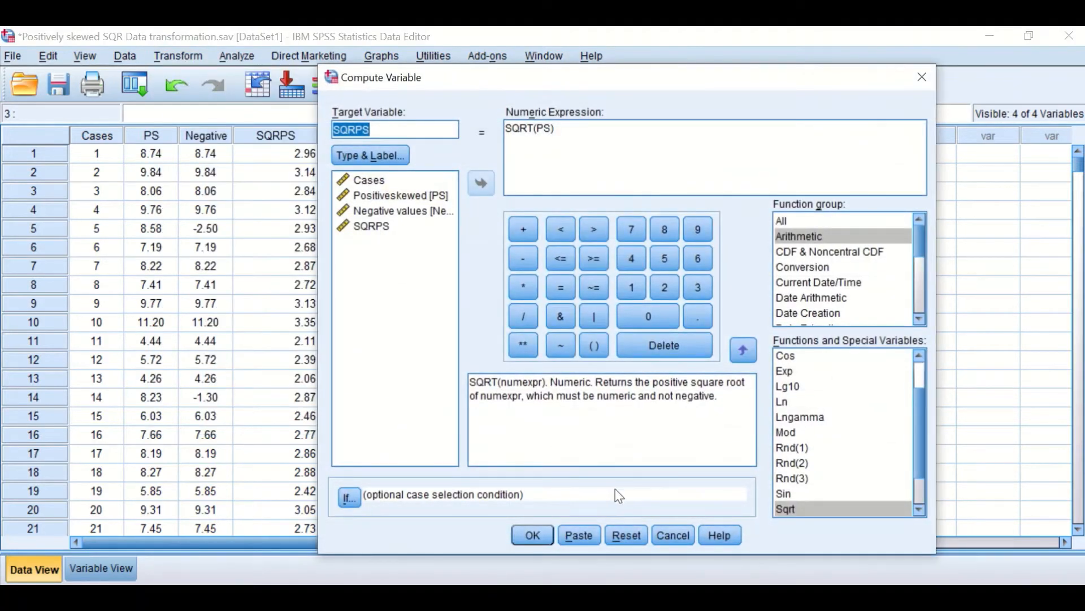
click(632, 533)
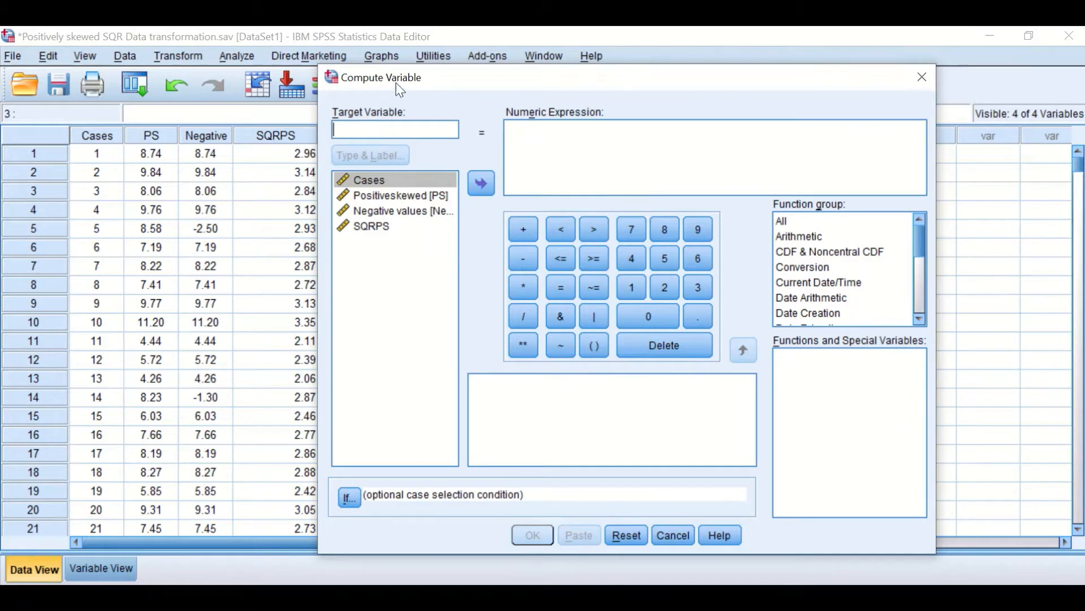
drag(396, 83, 558, 85)
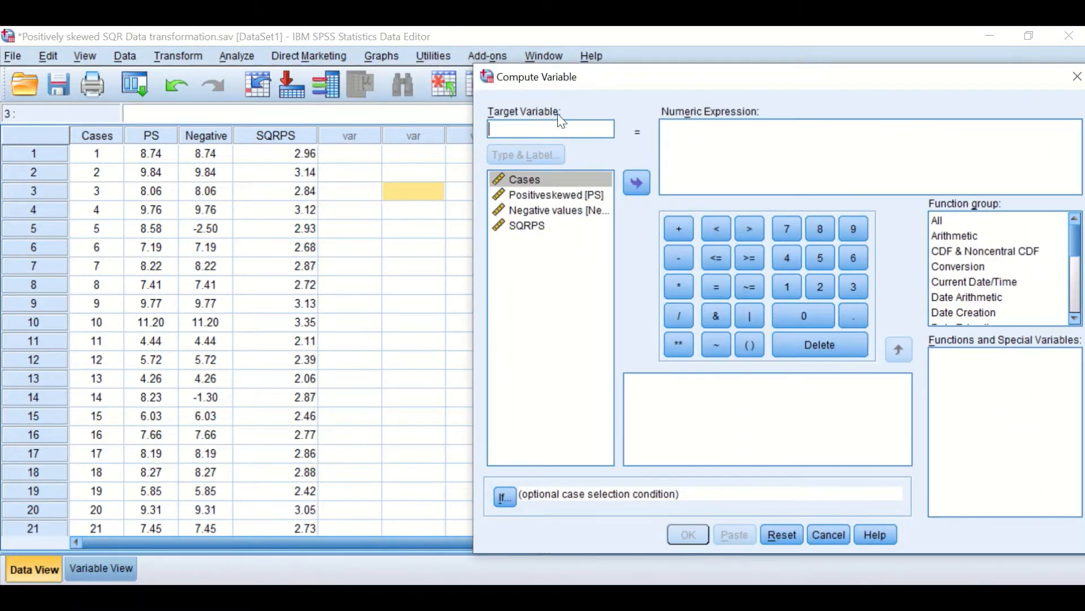
text(SQRT)
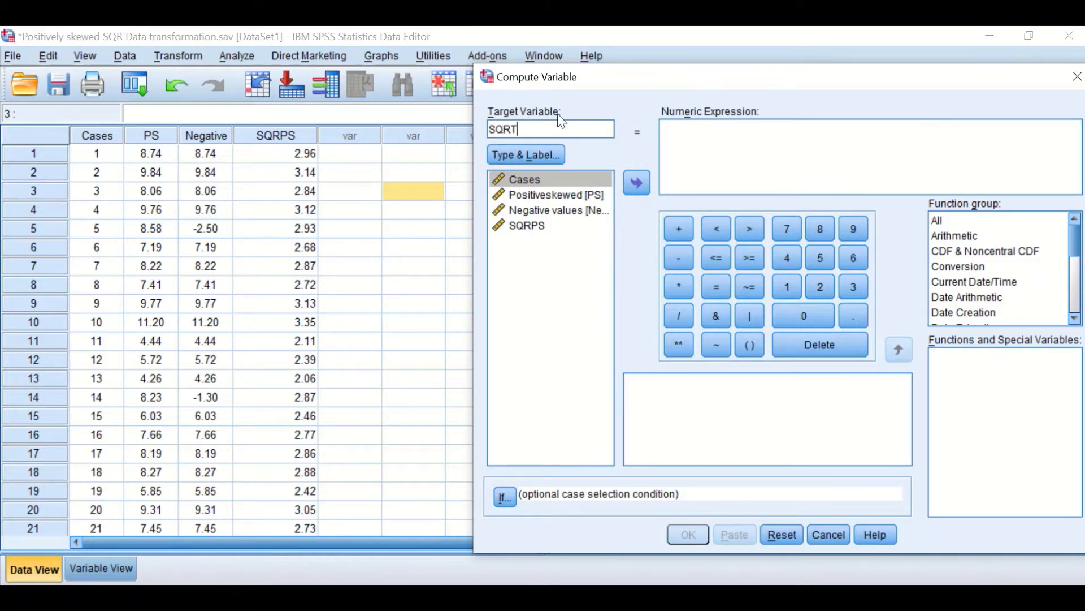
text(Negative)
- Build the numeric expression SQRT(Negative) from the arithmetic Sqrt function and the Negative values variable, replacing the question mark
drag(915, 81, 772, 73)
click(815, 229)
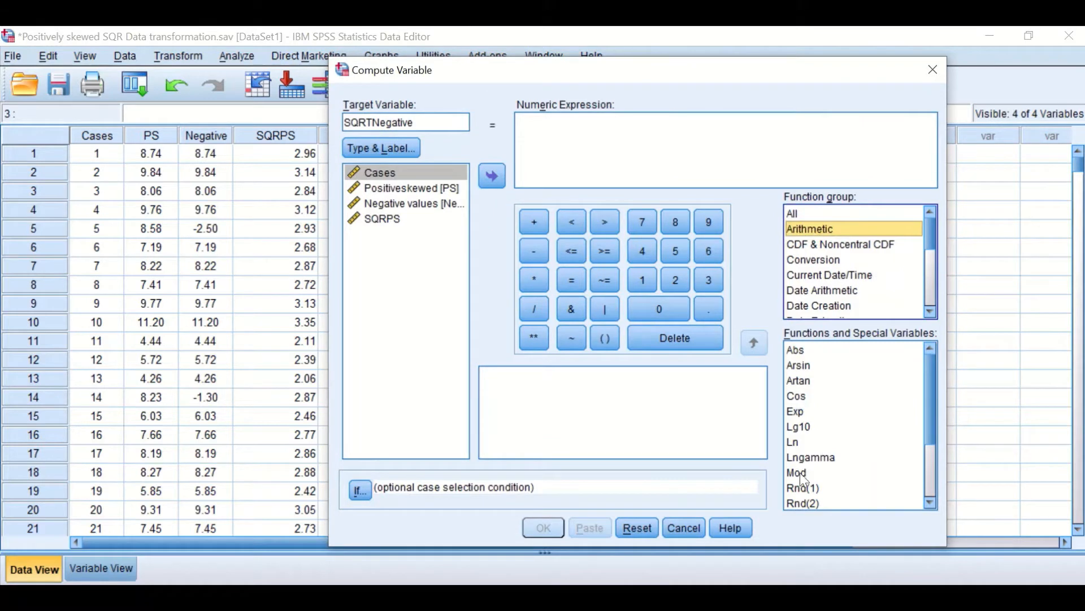
scroll(803, 480, down, 2)
drag(795, 456, 561, 133)
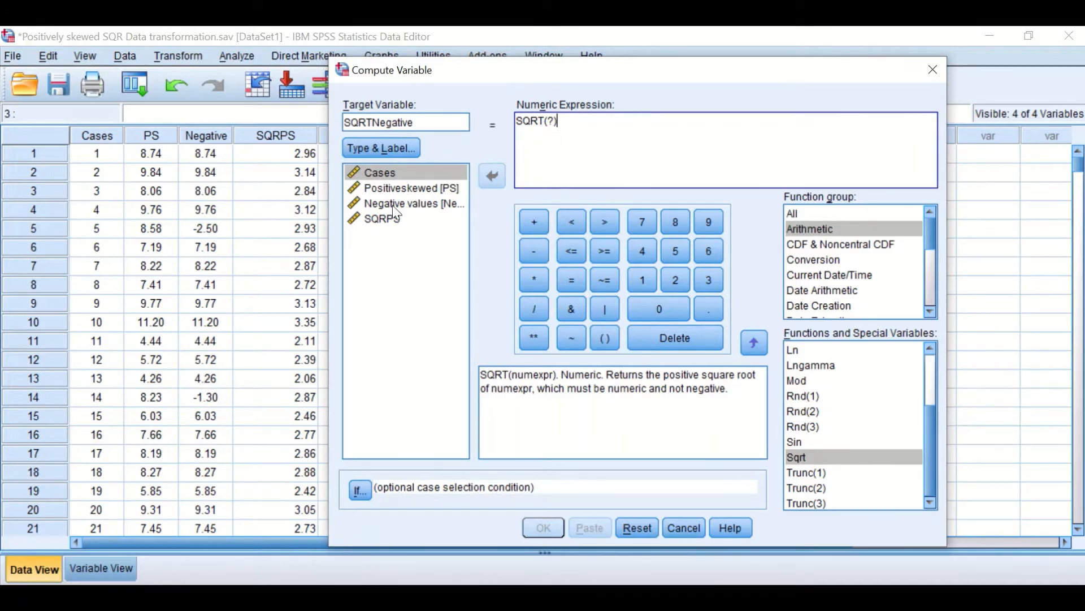
double_click(551, 121)
key(BackSpace)
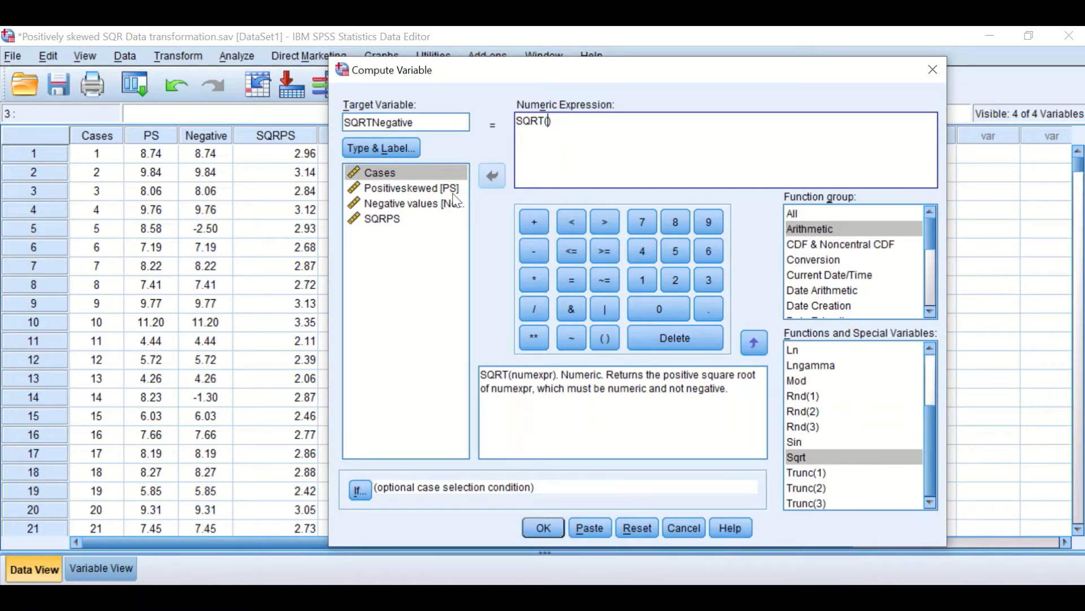
click(389, 205)
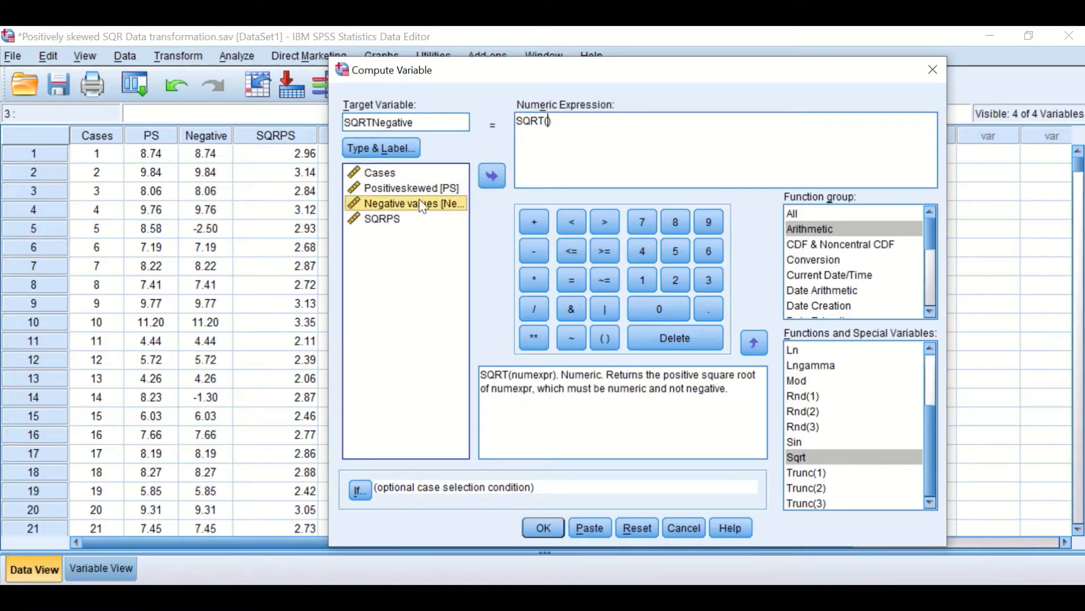
click(493, 176)
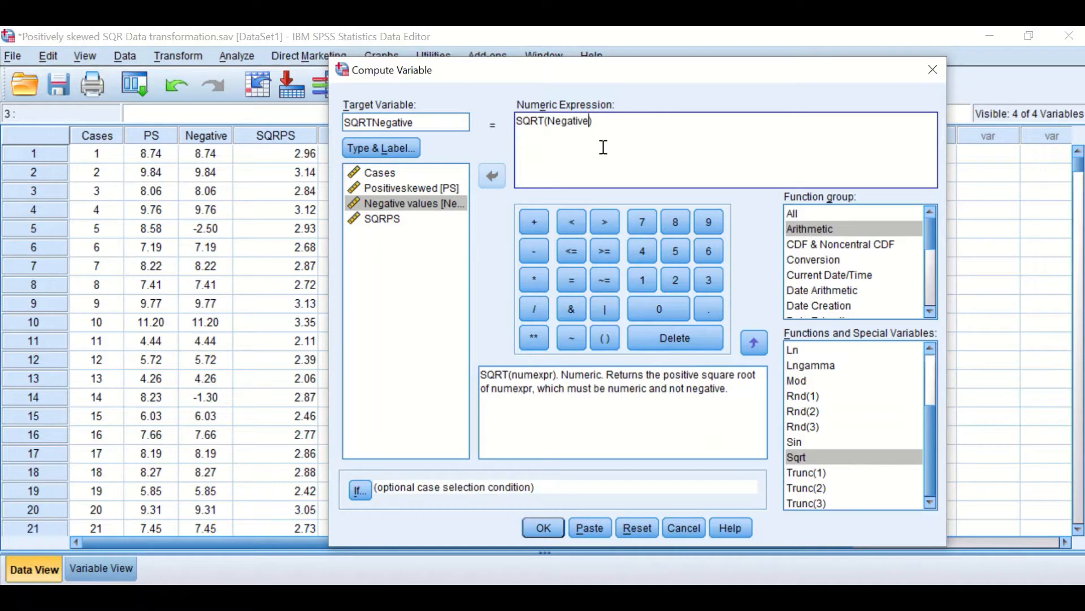
- Extend the expression to SQRT(Negative + 4), run the computation and minimize the output window
drag(723, 71, 854, 63)
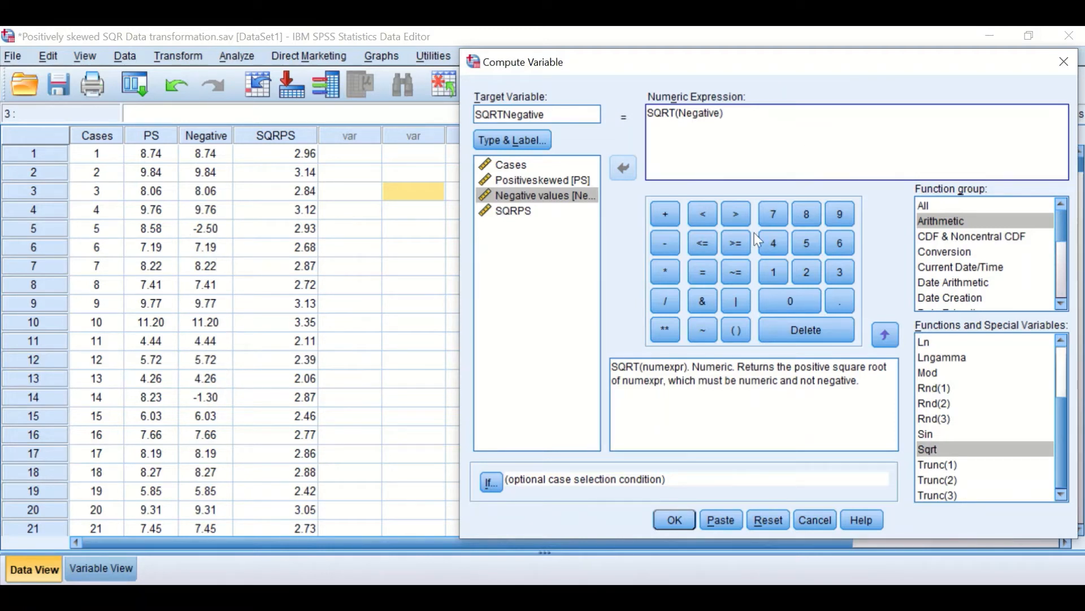
click(664, 221)
text(4)
click(670, 517)
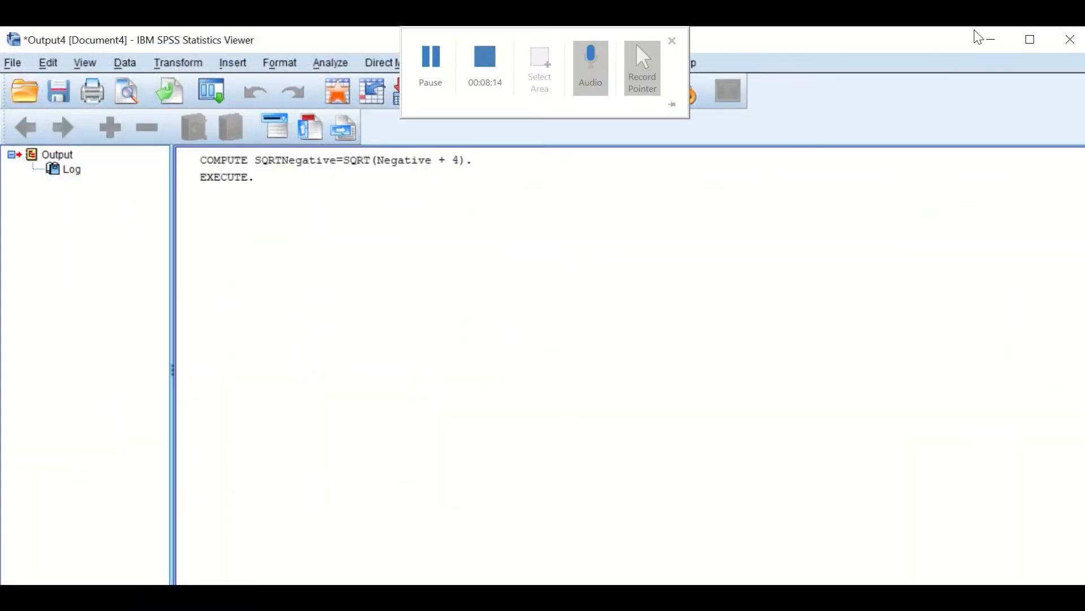
click(989, 40)
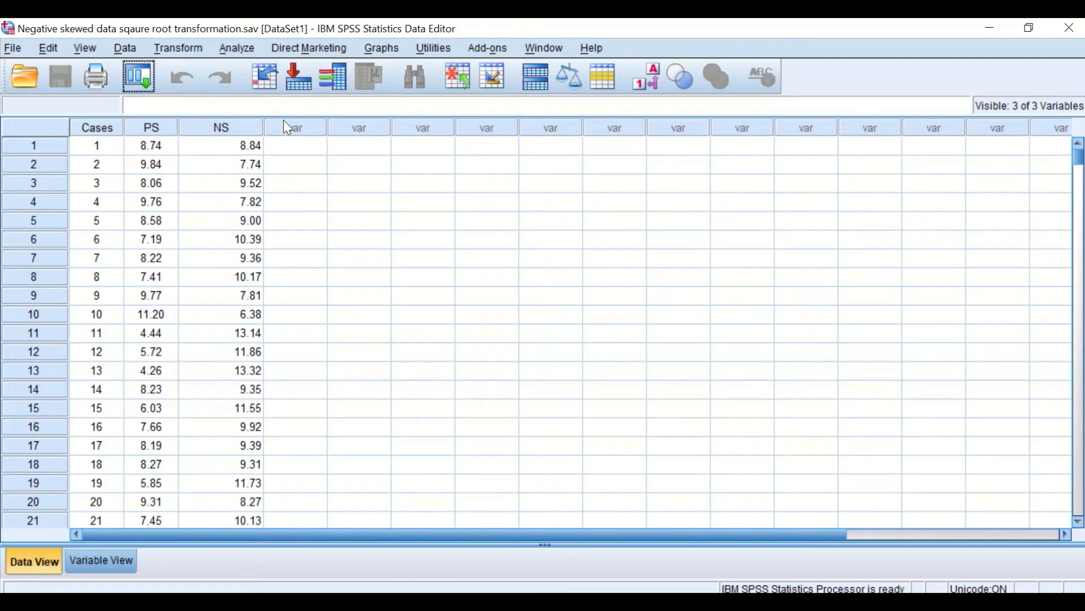
- Start an Explore analysis from the descriptive statistics and assign NS as the dependent variable
click(238, 48)
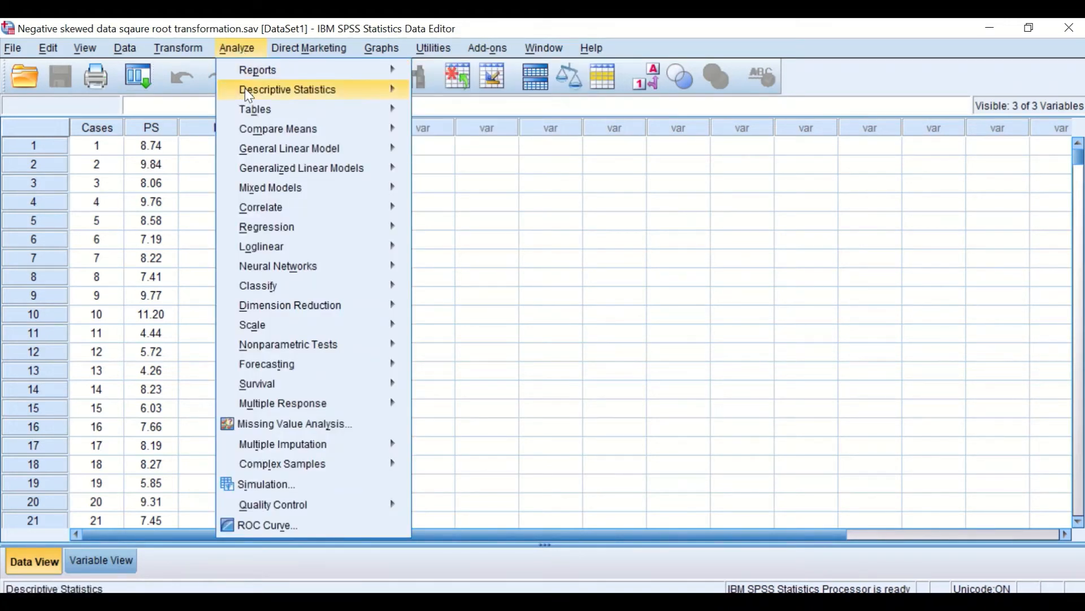
mouse_move(246, 88)
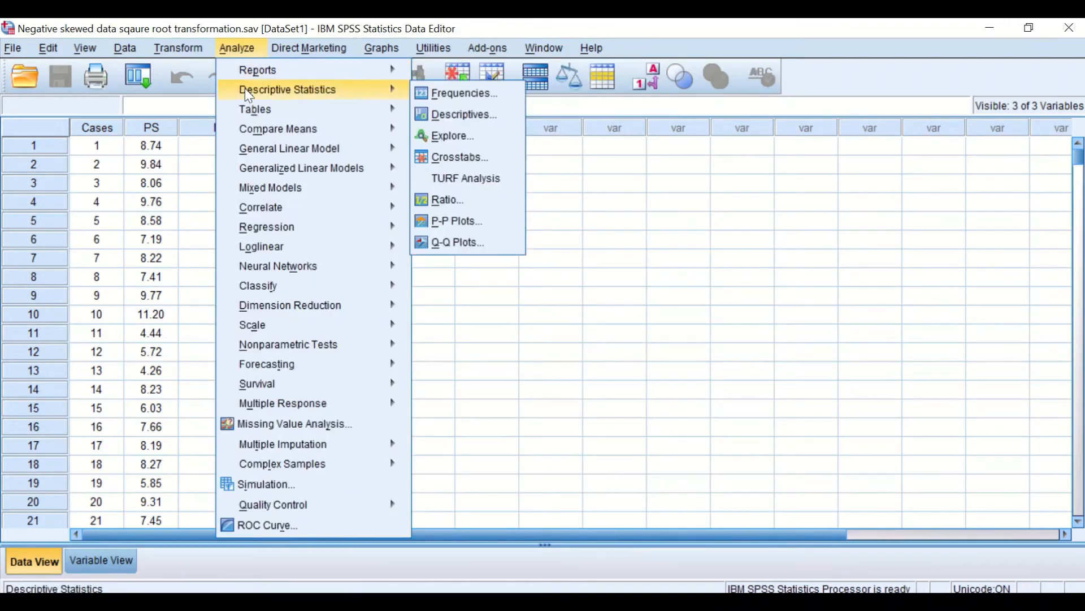
click(450, 136)
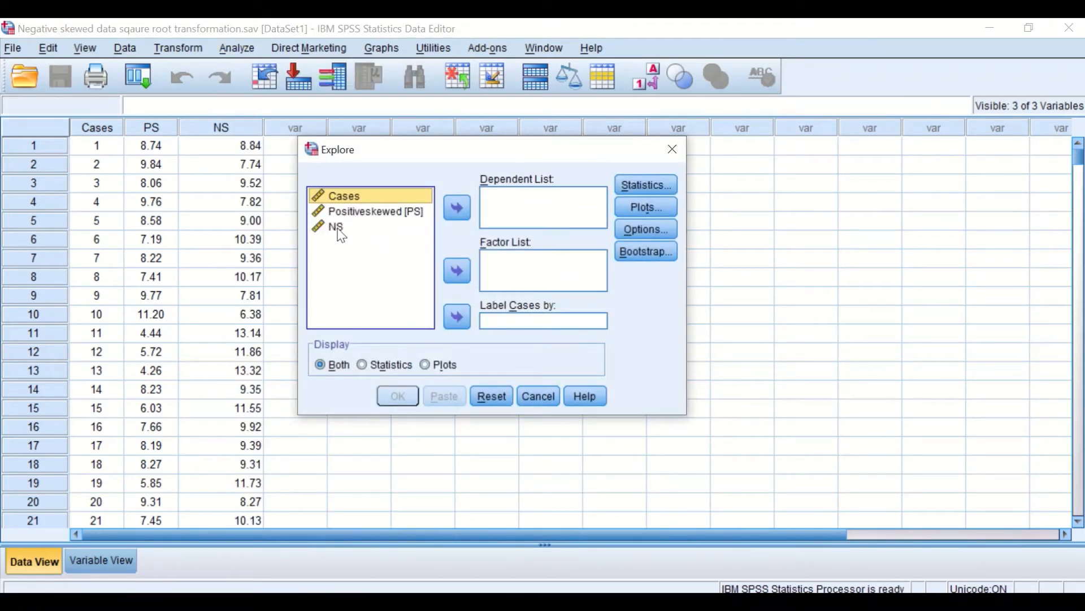
drag(341, 234, 552, 211)
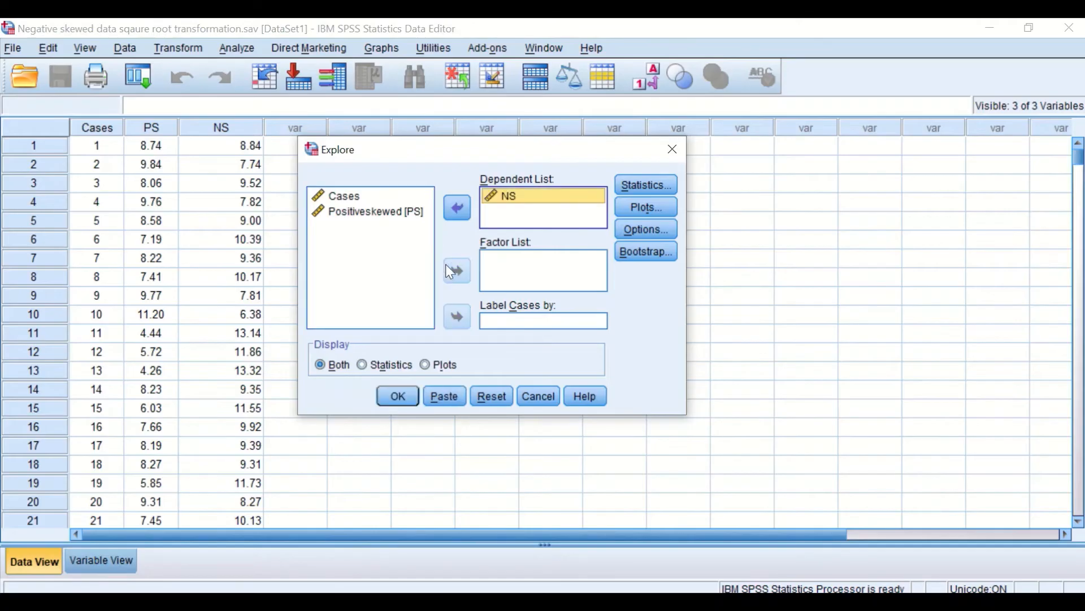
- Replace the stem-and-leaf plot with a histogram, include normality plots with tests, and run the Explore analysis
click(647, 209)
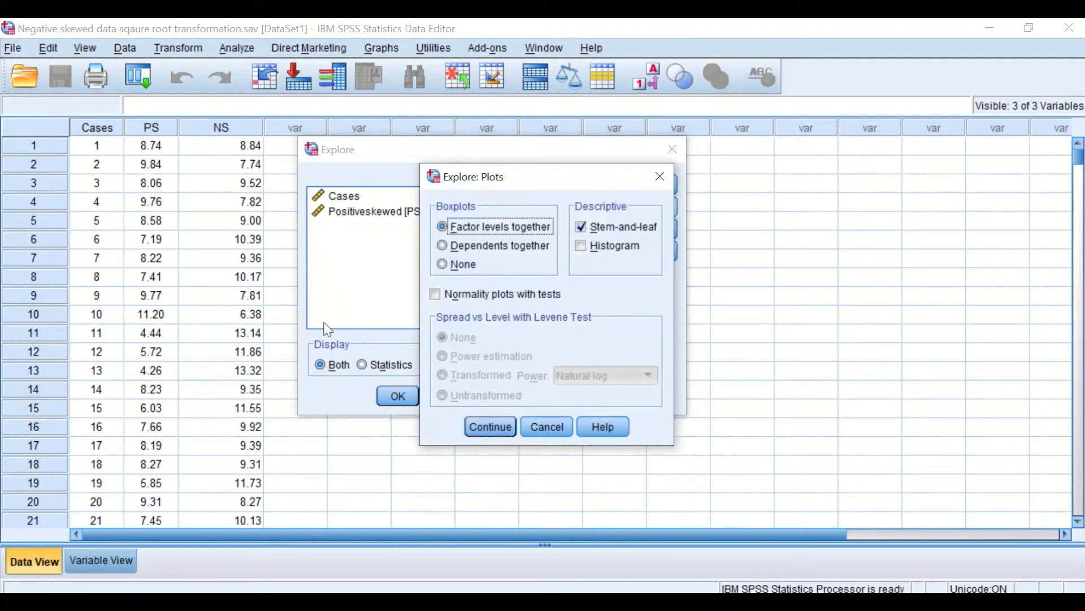
click(597, 233)
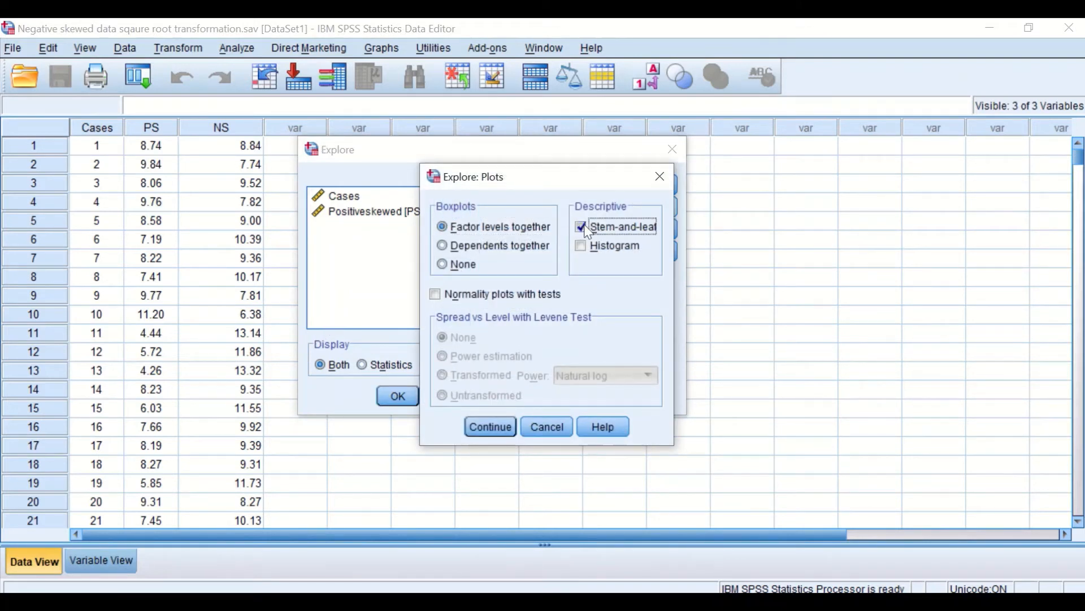
click(582, 246)
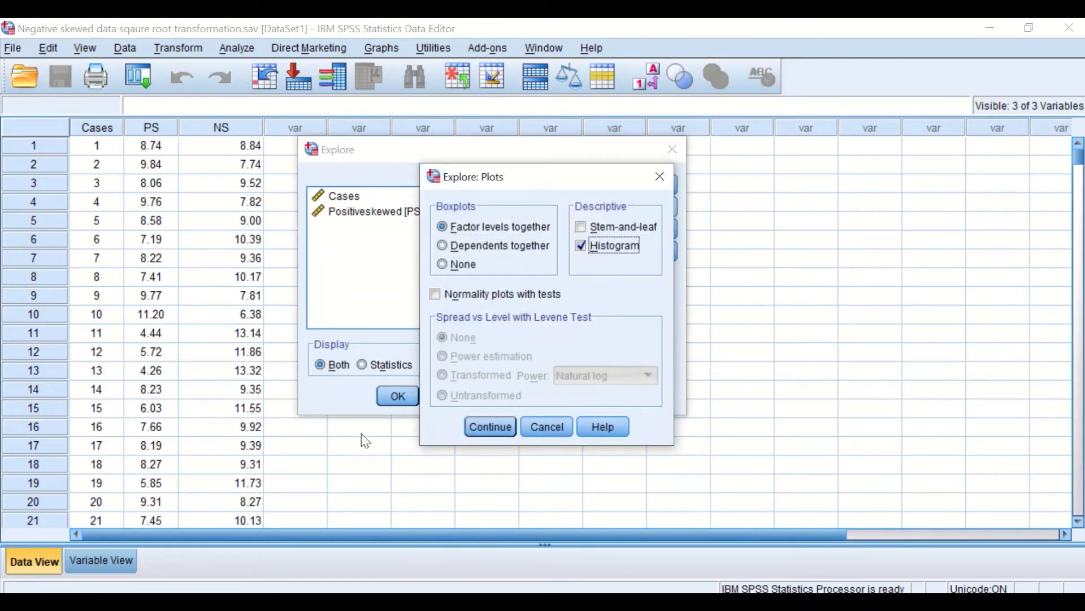
click(435, 294)
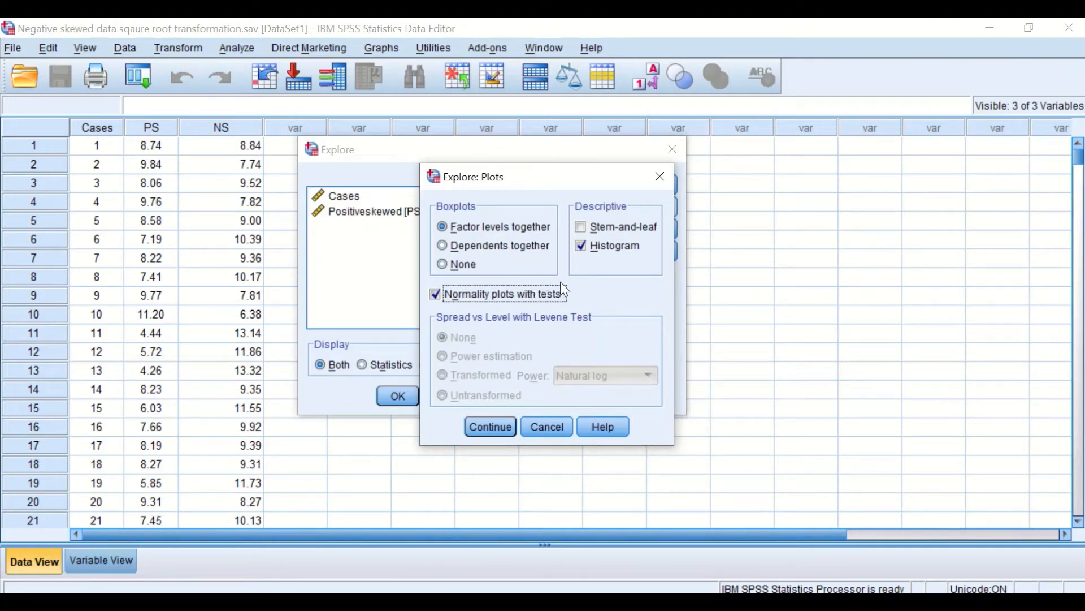
click(490, 427)
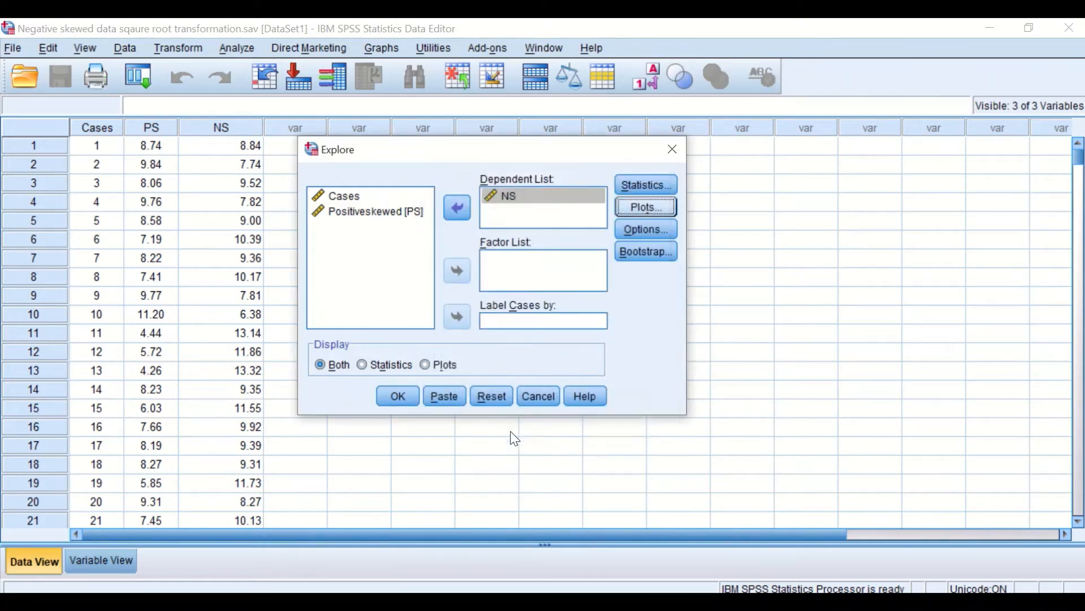
click(399, 395)
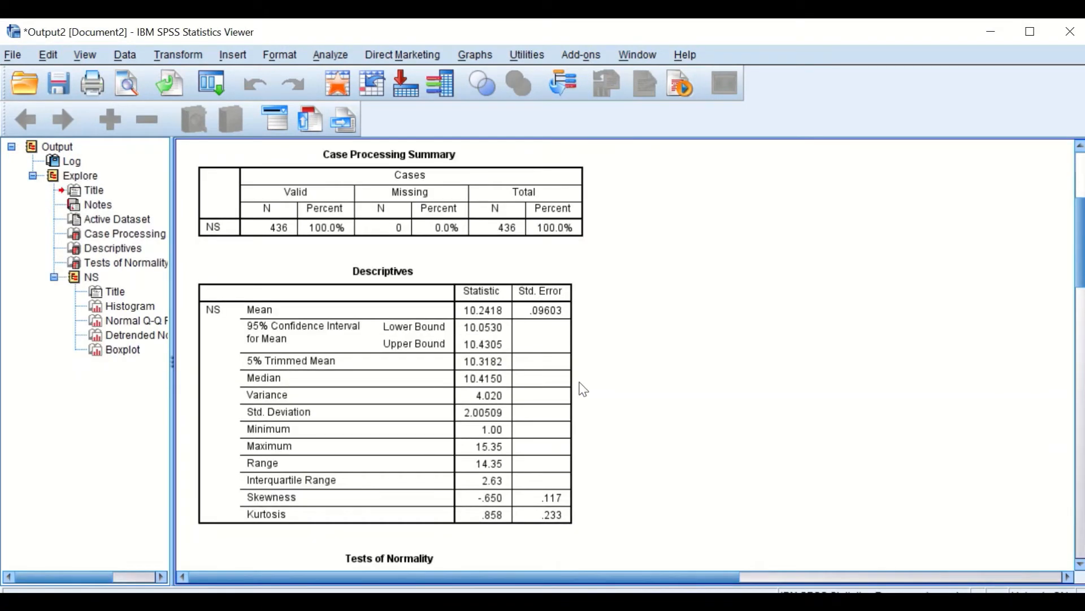
- Examine the Case Processing Summary, Descriptives and Tests of Normality tables for NS, including skewness and kurtosis
scroll(583, 389, up, 1)
scroll(583, 388, down, 3)
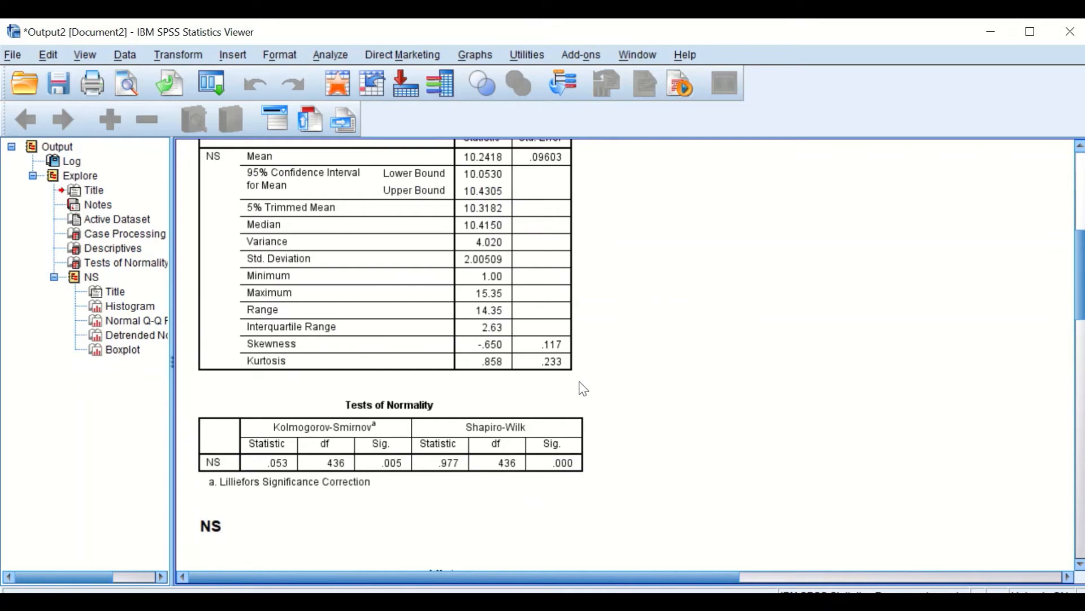
scroll(583, 389, down, 3)
scroll(583, 389, up, 4)
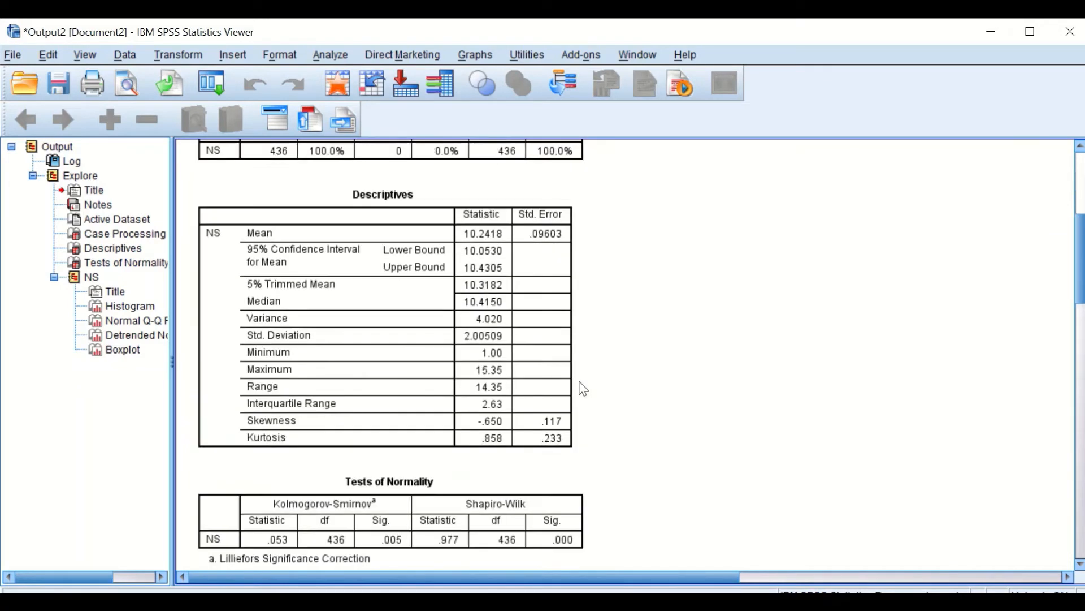
scroll(583, 389, up, 3)
scroll(582, 385, down, 2)
click(323, 310)
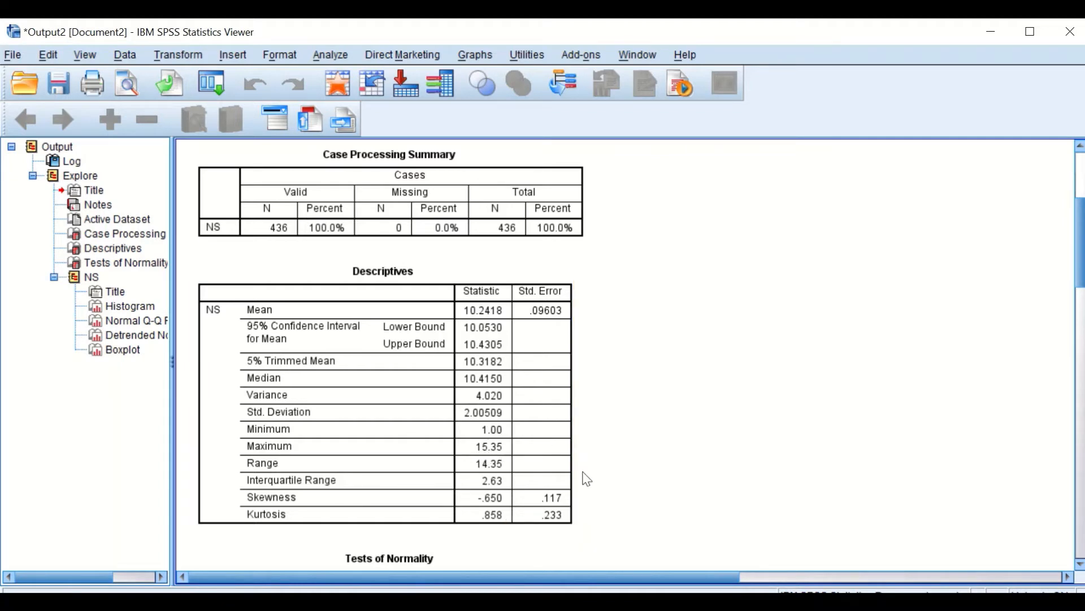
scroll(537, 410, down, 5)
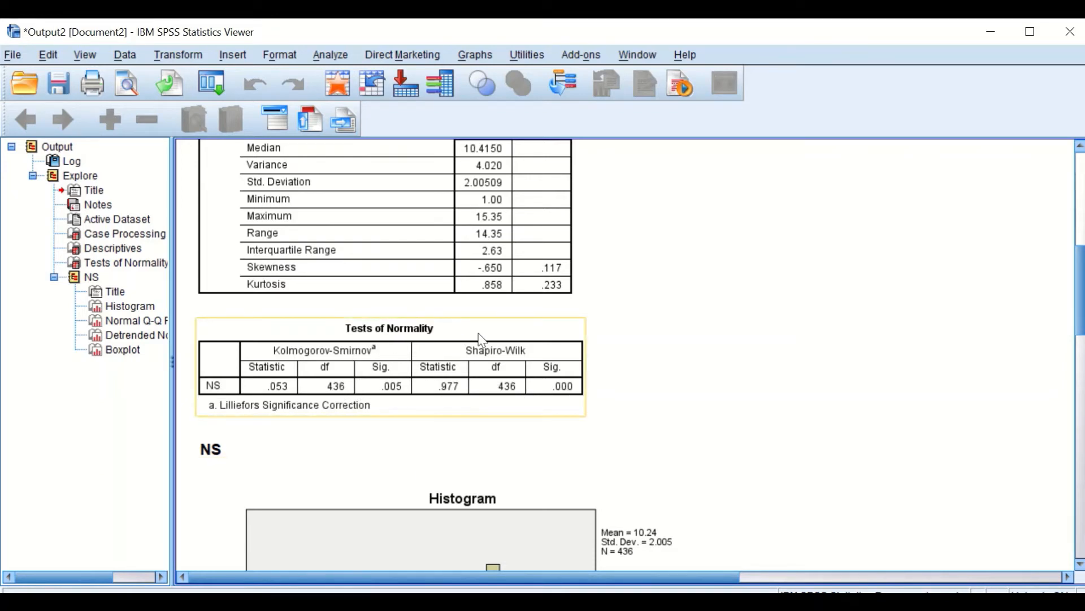
scroll(482, 339, up, 3)
- Examine the histogram, Normal Q-Q plot and detrended Q-Q plot of NS for departures from normality
scroll(498, 337, down, 9)
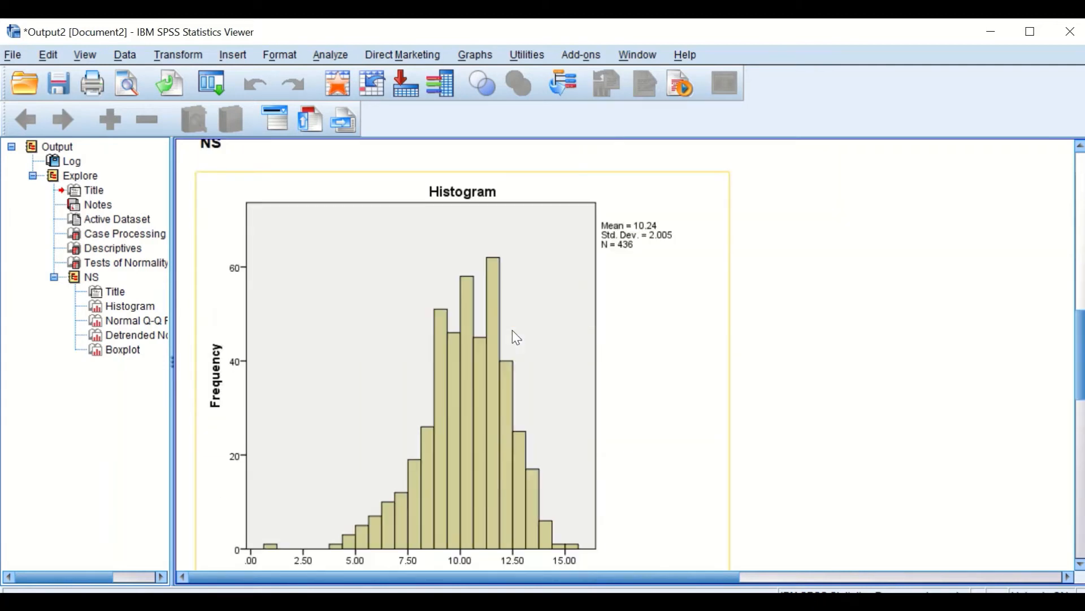
scroll(514, 333, down, 3)
scroll(515, 334, up, 3)
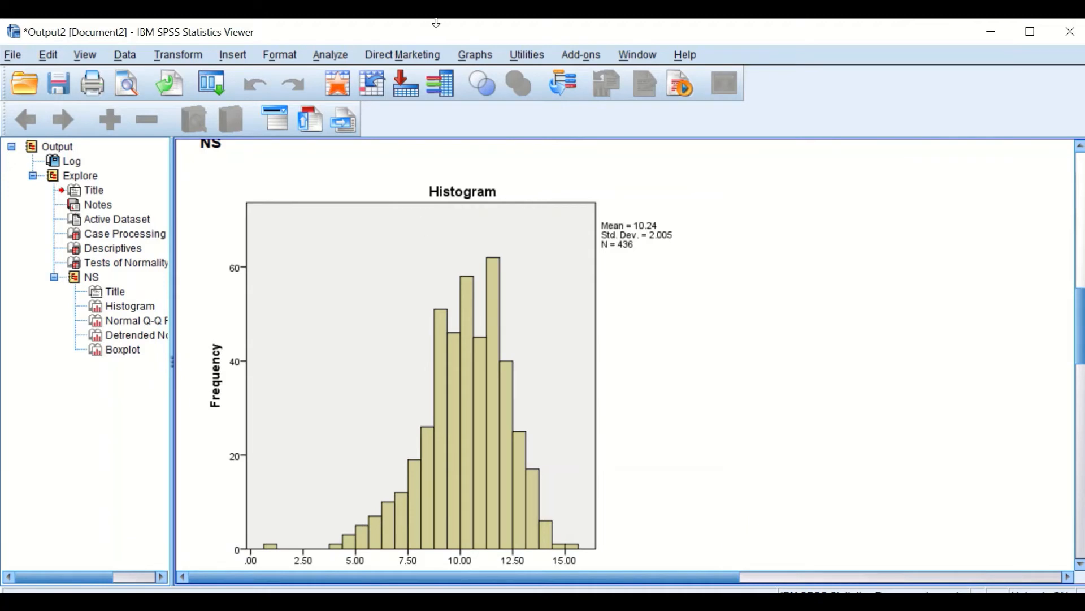
mouse_move(456, 29)
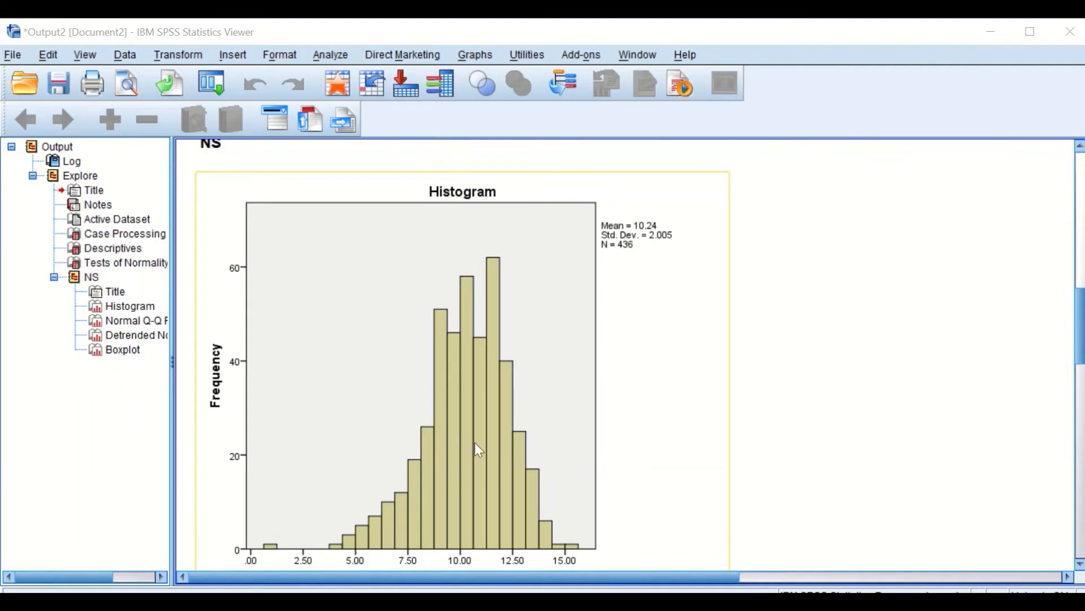
scroll(534, 435, down, 5)
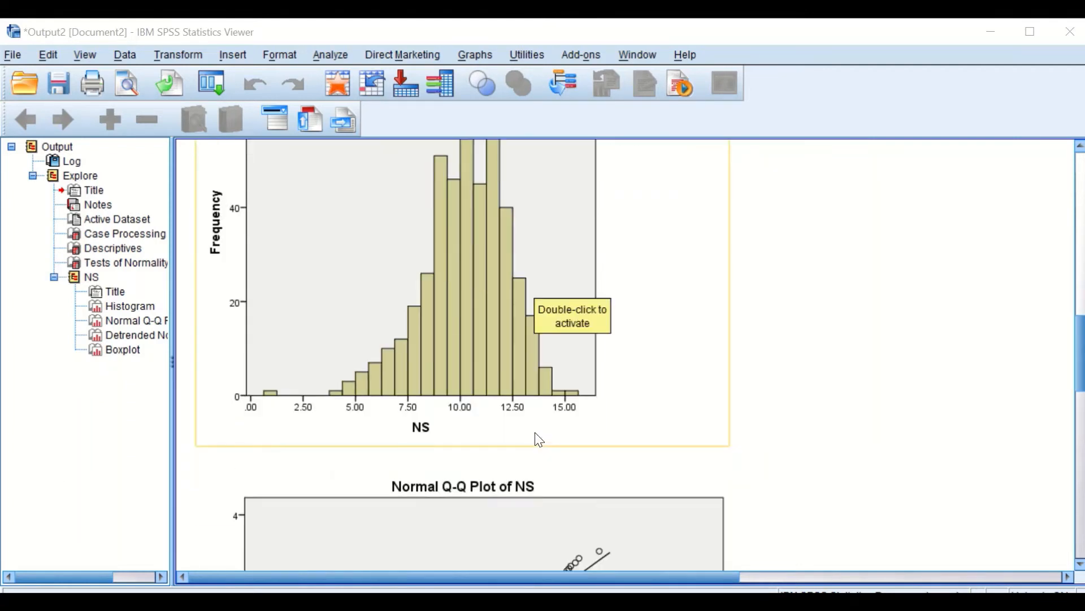
scroll(540, 440, down, 10)
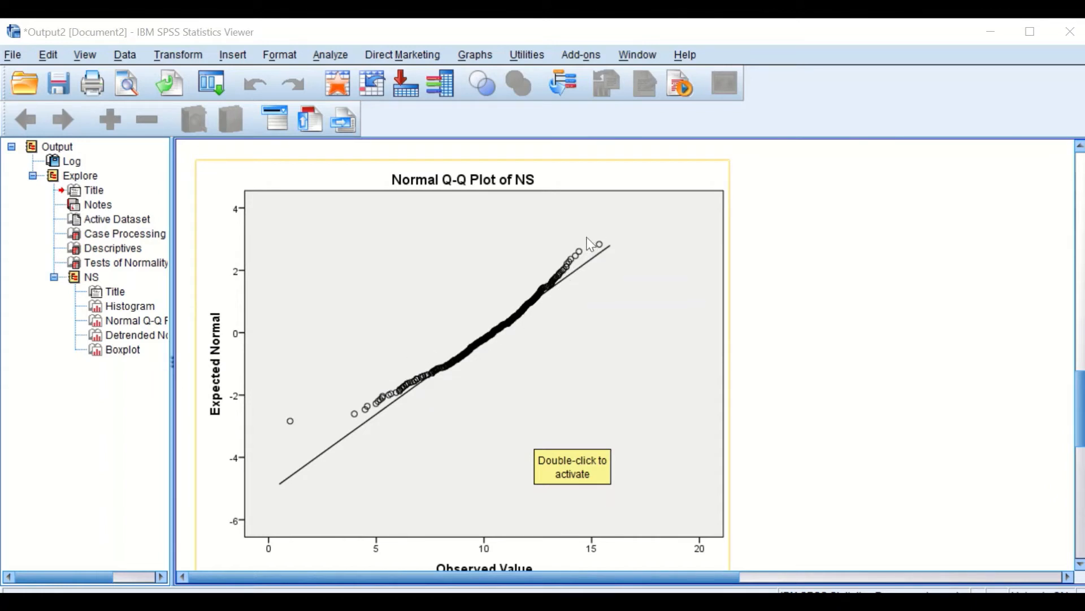
scroll(611, 343, down, 10)
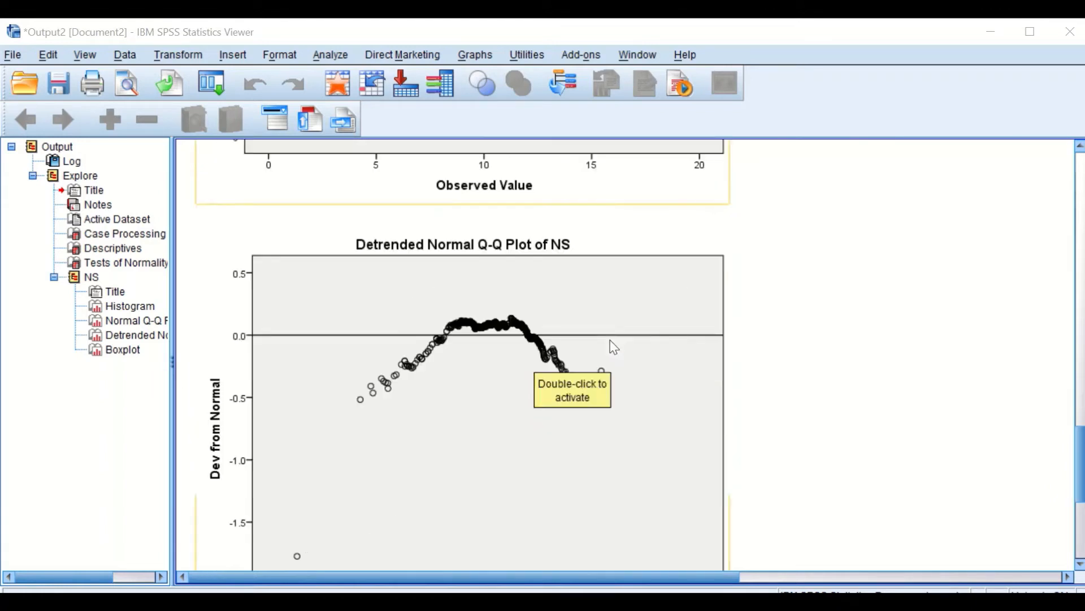
scroll(616, 328, up, 4)
scroll(623, 325, up, 3)
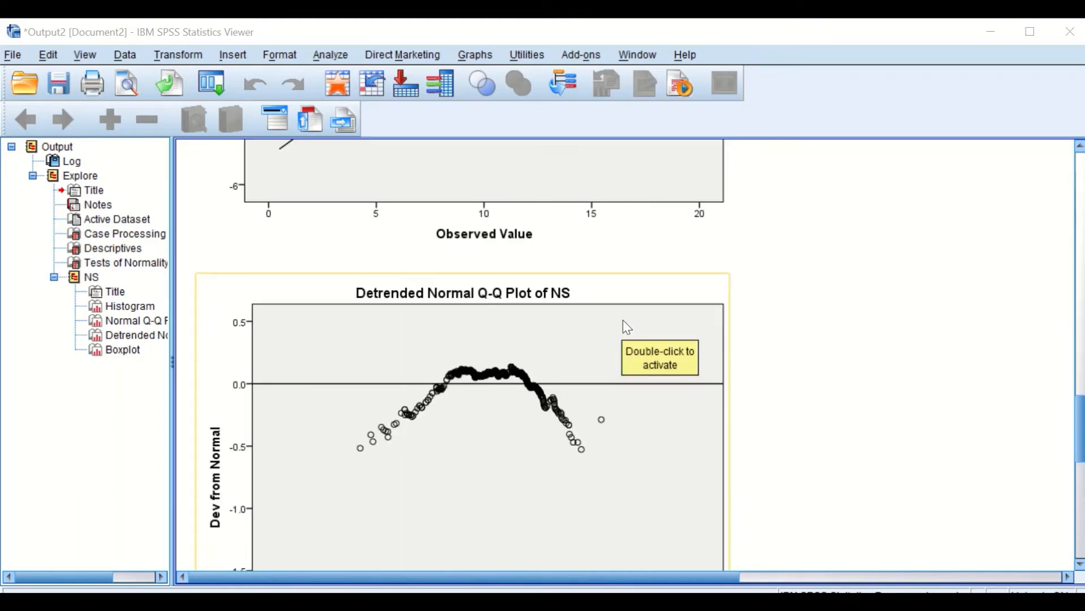
scroll(625, 326, up, 6)
scroll(629, 324, up, 3)
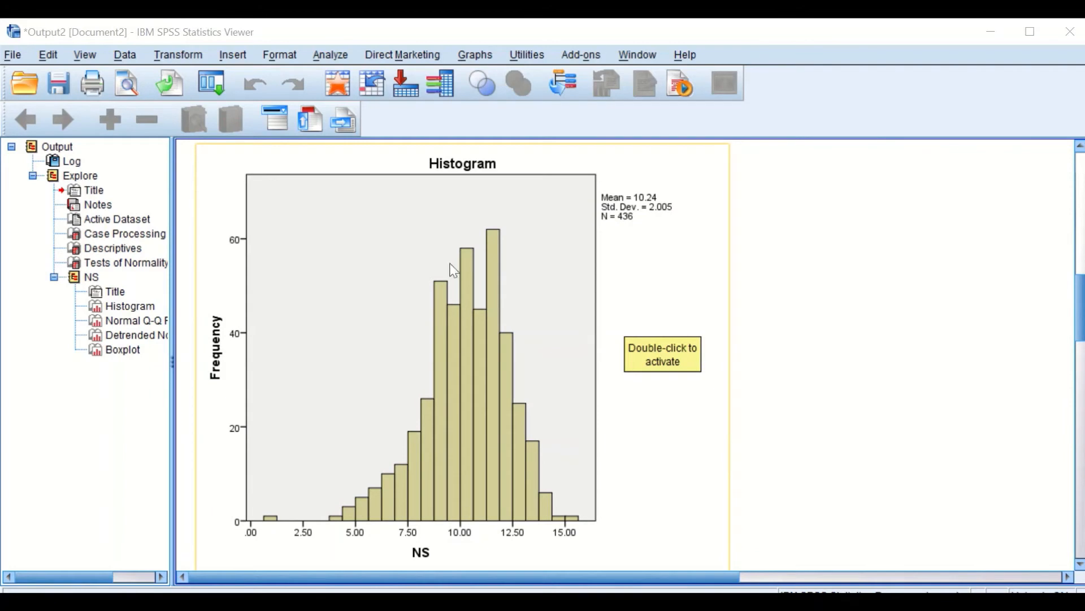
- Review the normality test results and the skewness of NS again, and minimize the output window
scroll(486, 305, up, 5)
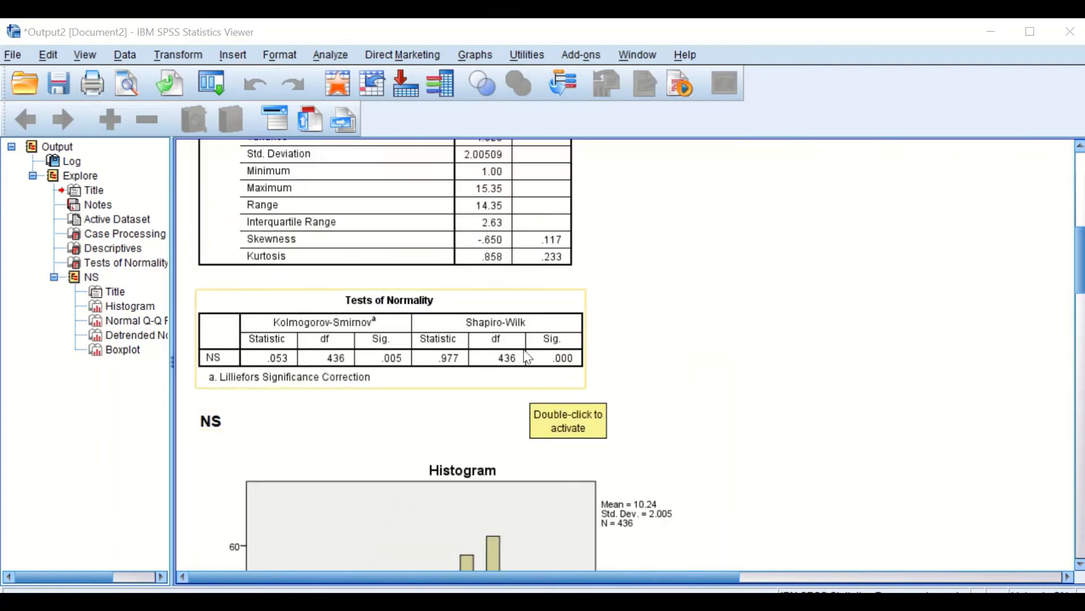
scroll(582, 464, down, 3)
scroll(586, 464, up, 4)
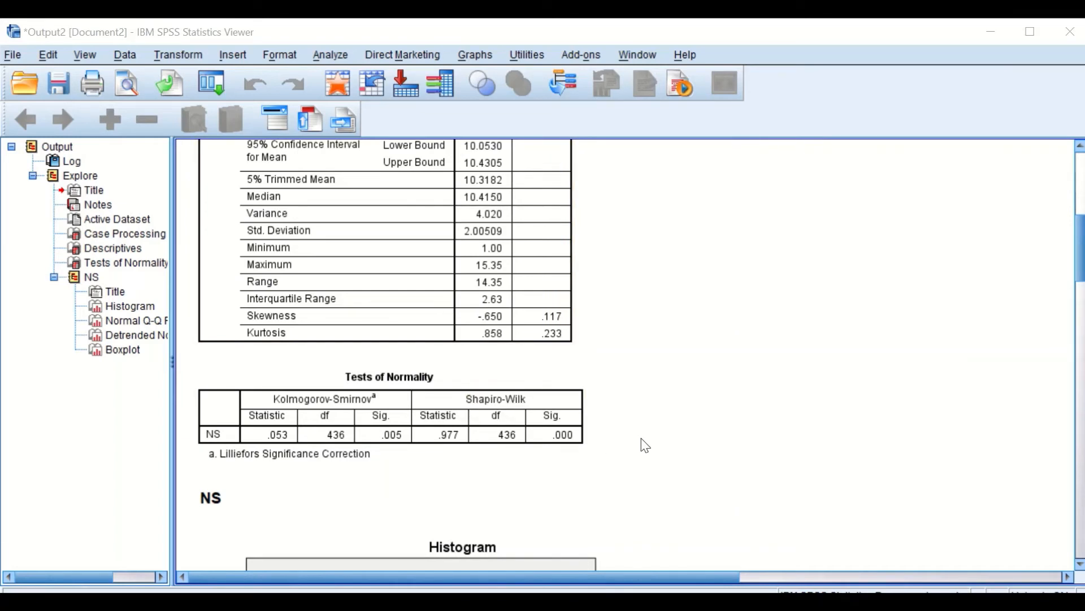
scroll(644, 447, up, 2)
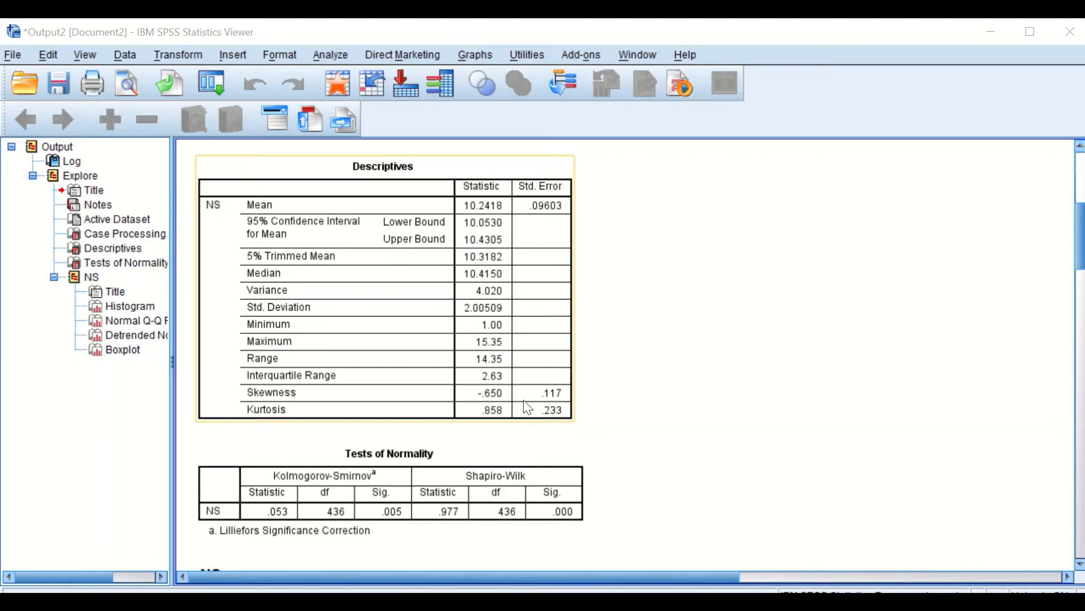
click(1052, 317)
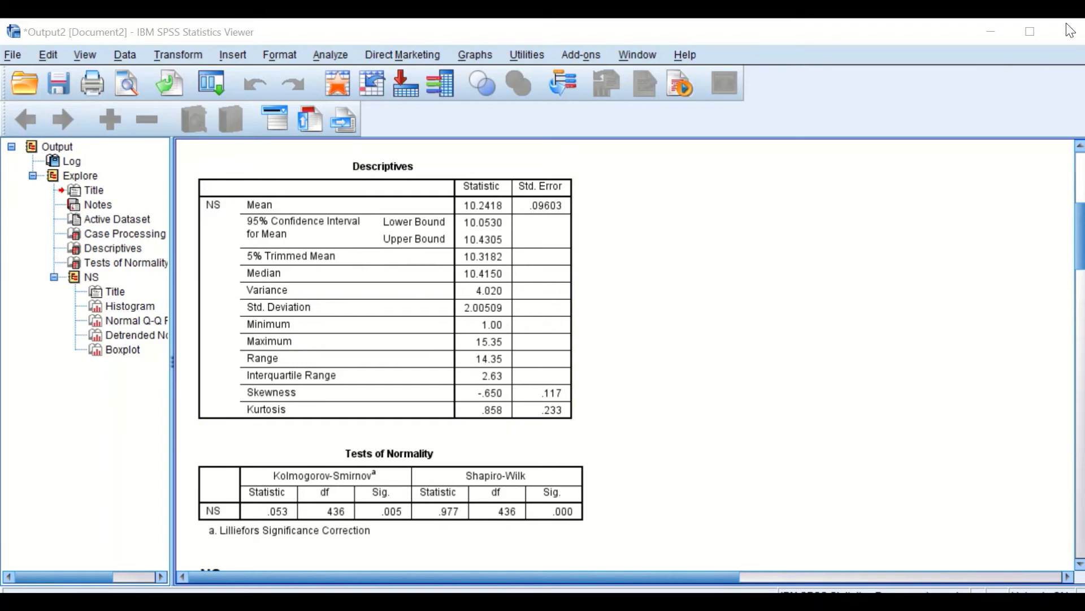
click(991, 31)
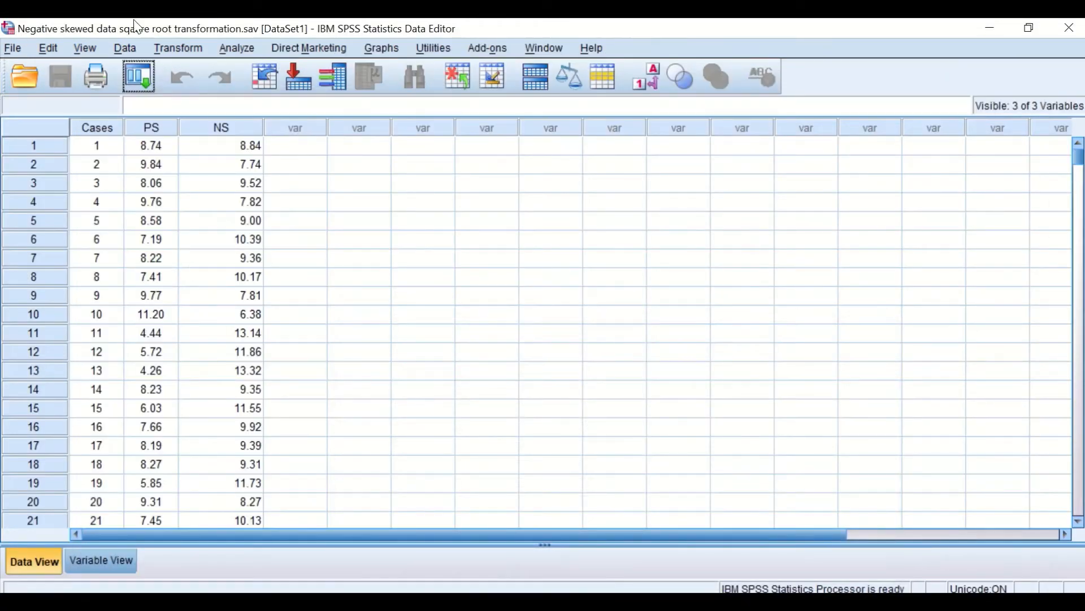
- Start a Compute Variable transformation and name the target variable Datareflection, moving the dialog clear of the data columns
click(179, 49)
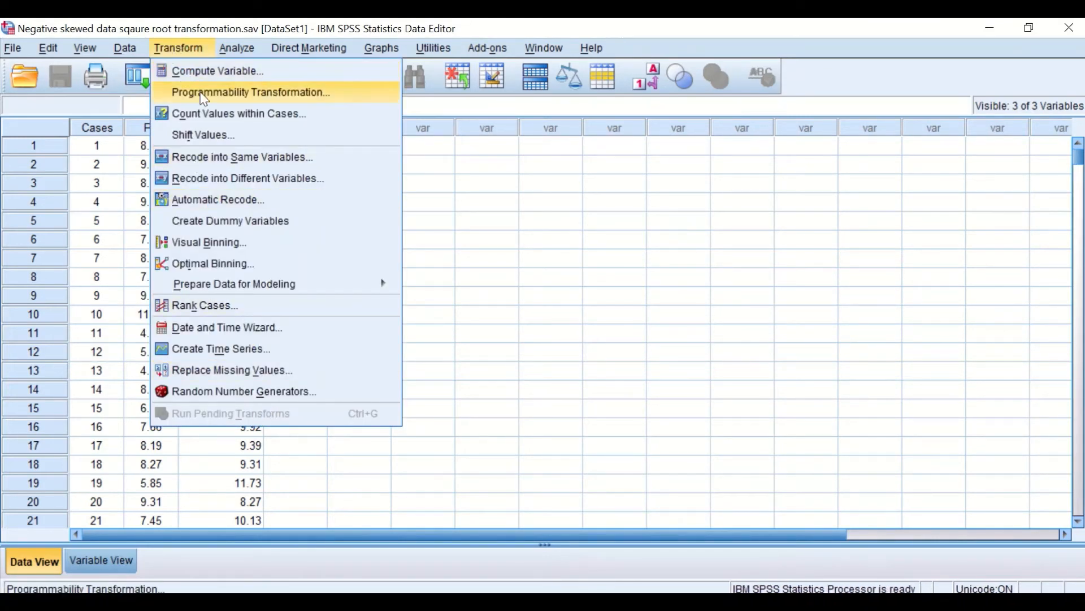
click(201, 72)
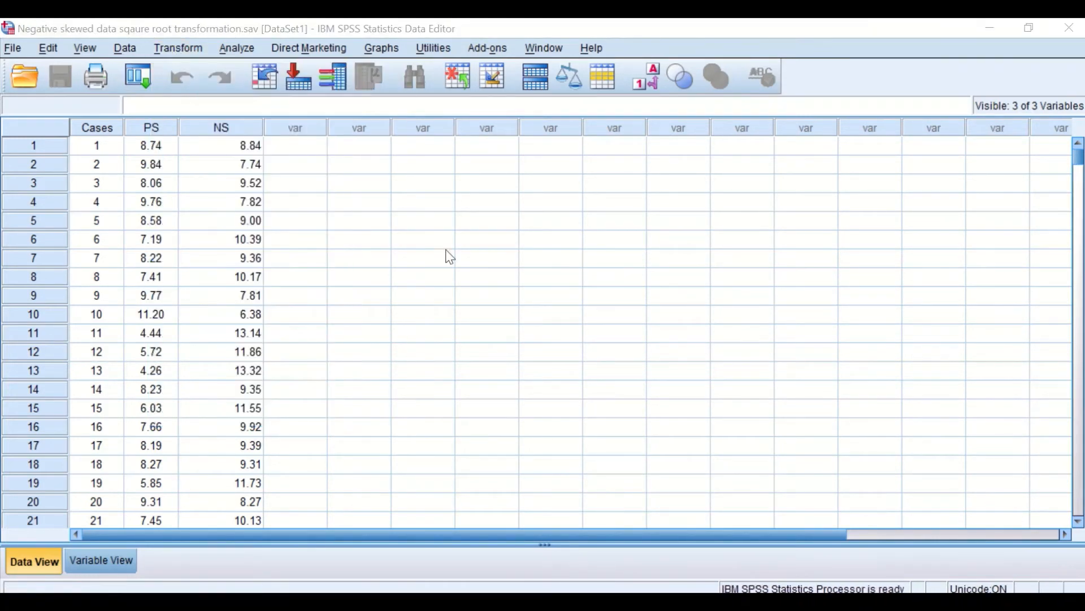
drag(632, 93, 521, 101)
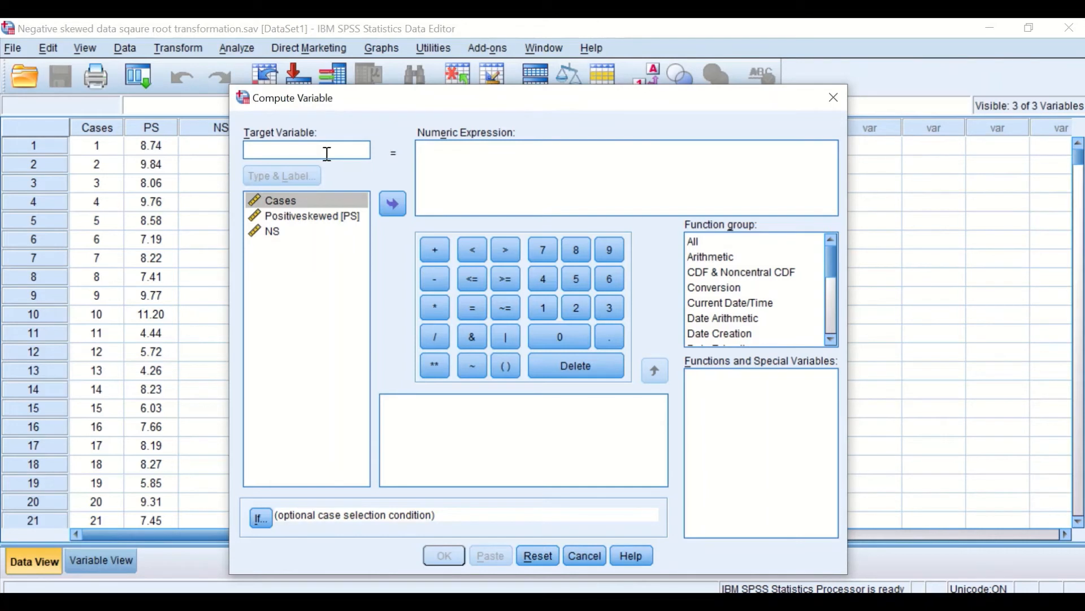
text(Dat)
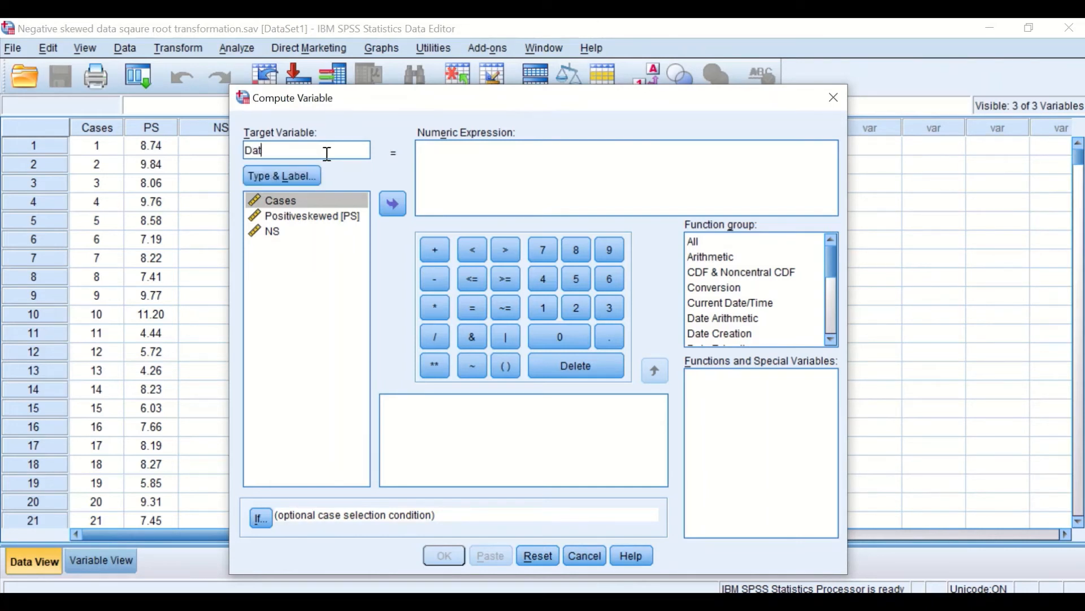
text(areflection)
drag(505, 109, 638, 114)
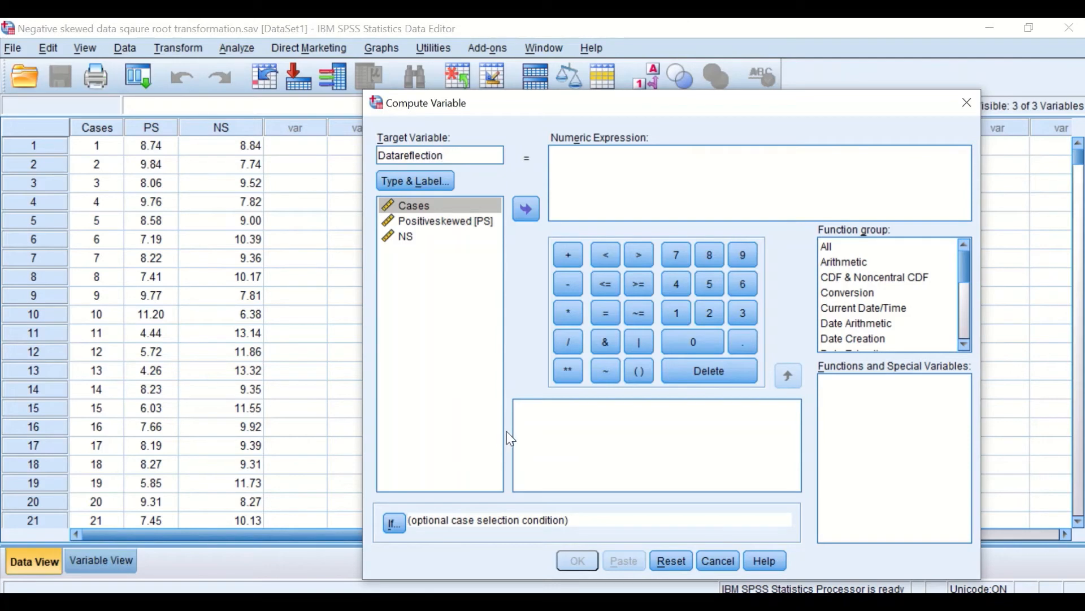
- Look up the maximum of NS in the Descriptives output, and return to the Compute Variable dialog
click(731, 589)
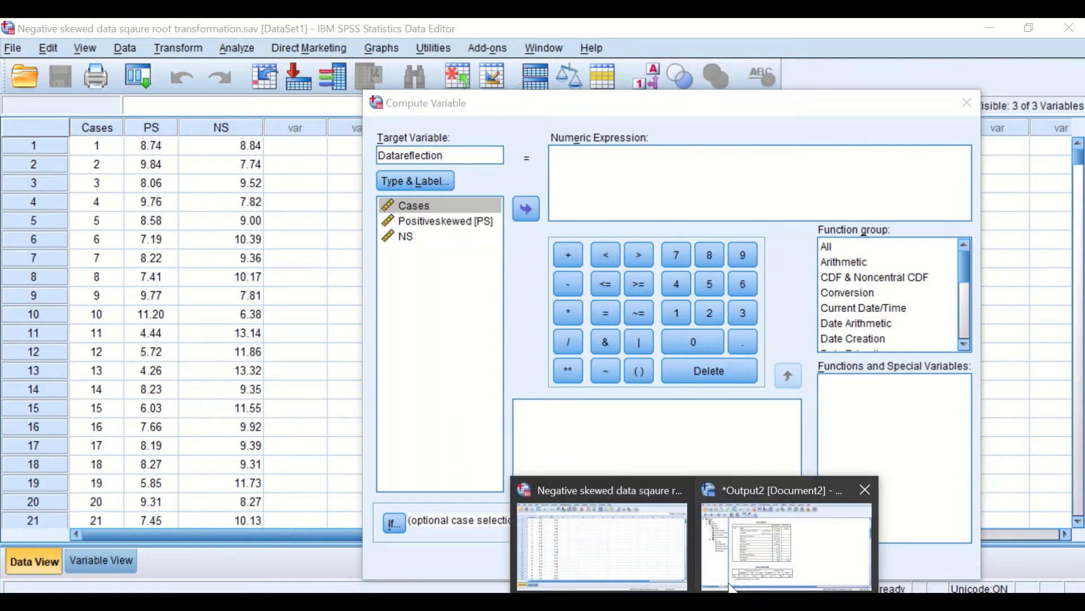
click(731, 588)
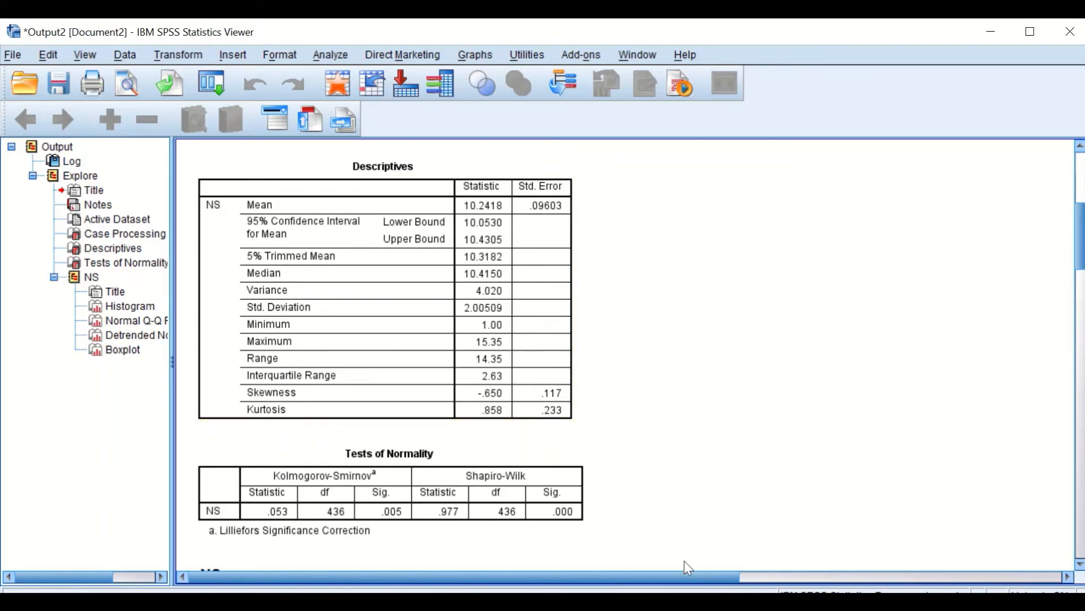
click(696, 602)
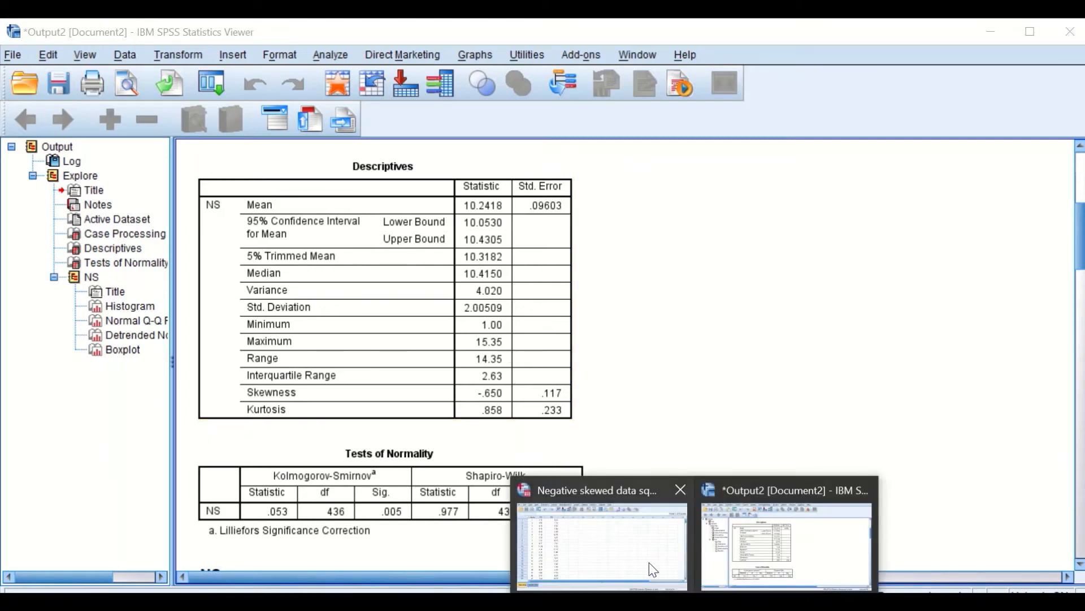
click(653, 569)
- Compute Datareflection with the numeric expression 15.35 + 1 - NS, and minimize the output window to return to the data
click(572, 159)
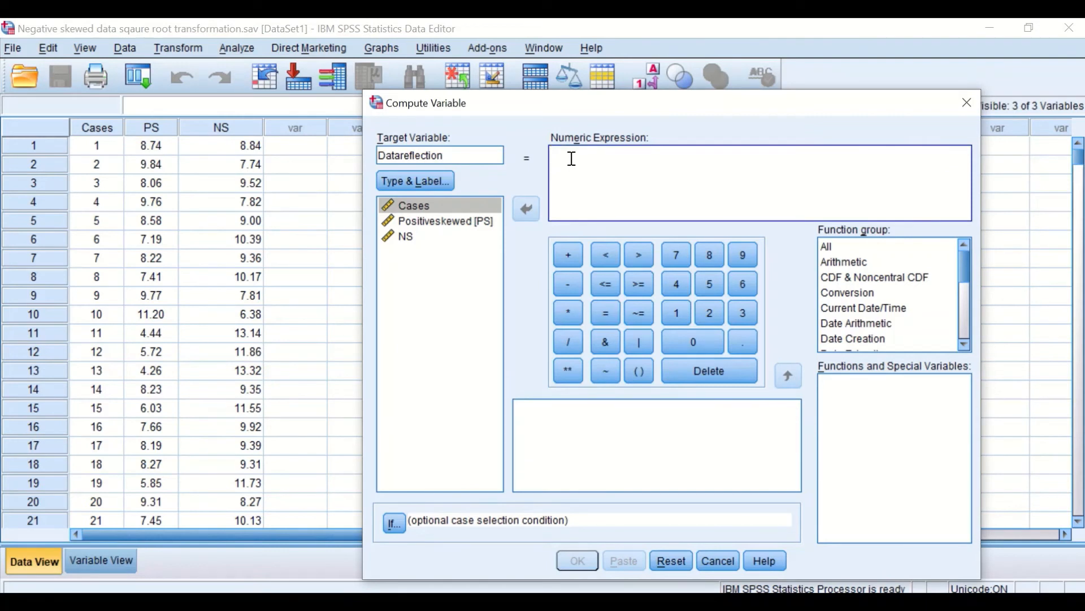
text(15)
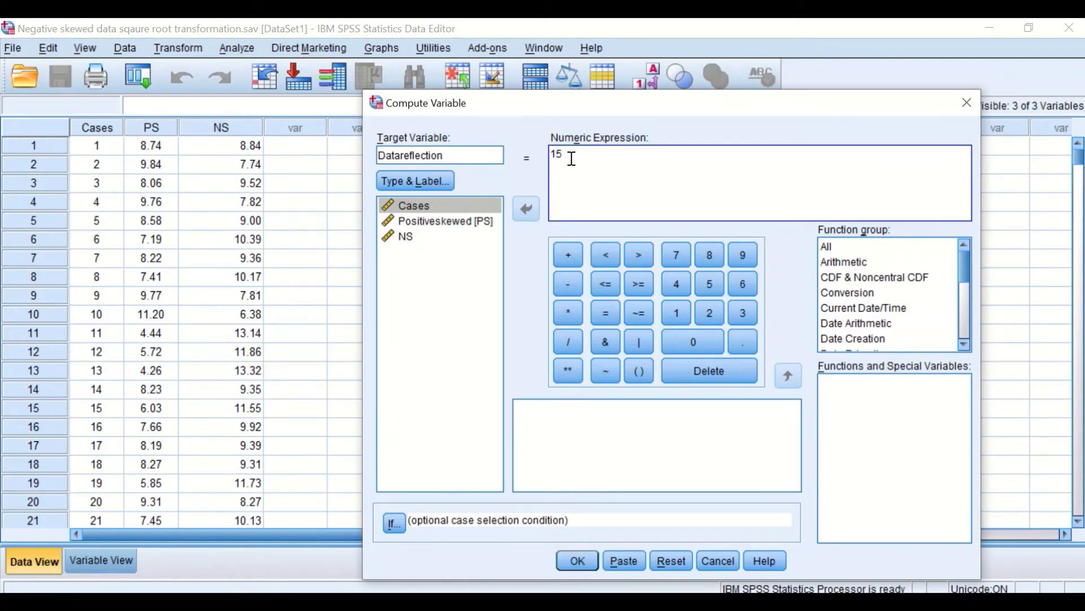
text(.35)
click(568, 253)
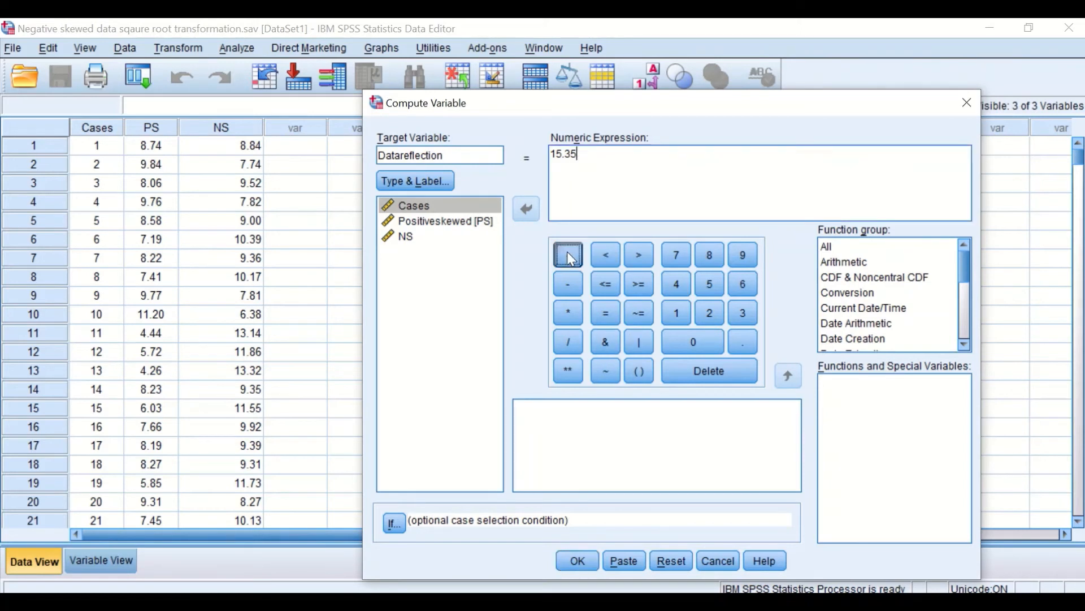
click(673, 316)
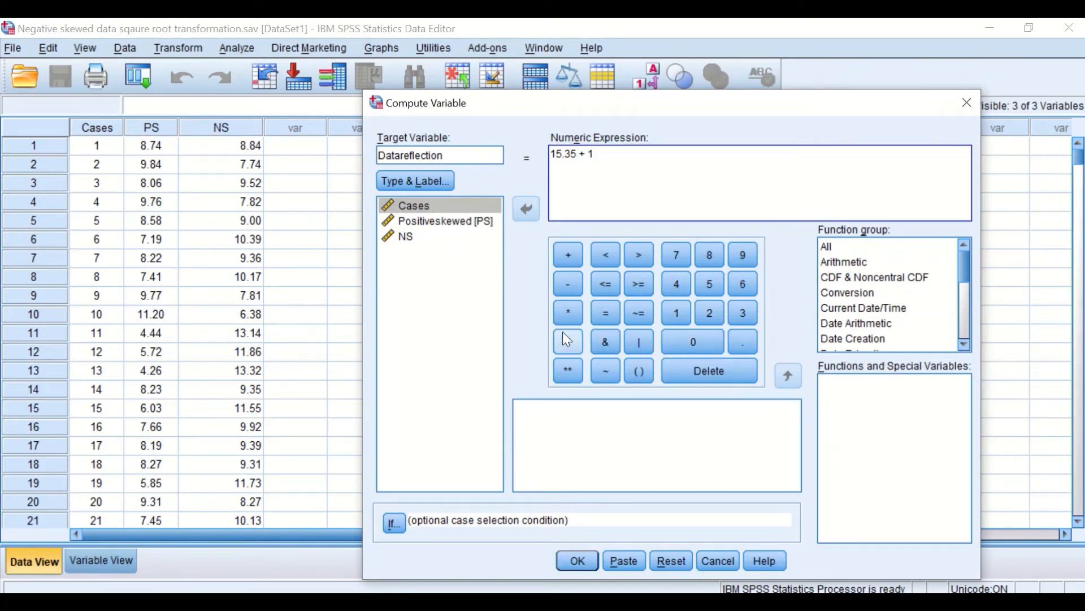
click(567, 283)
click(487, 240)
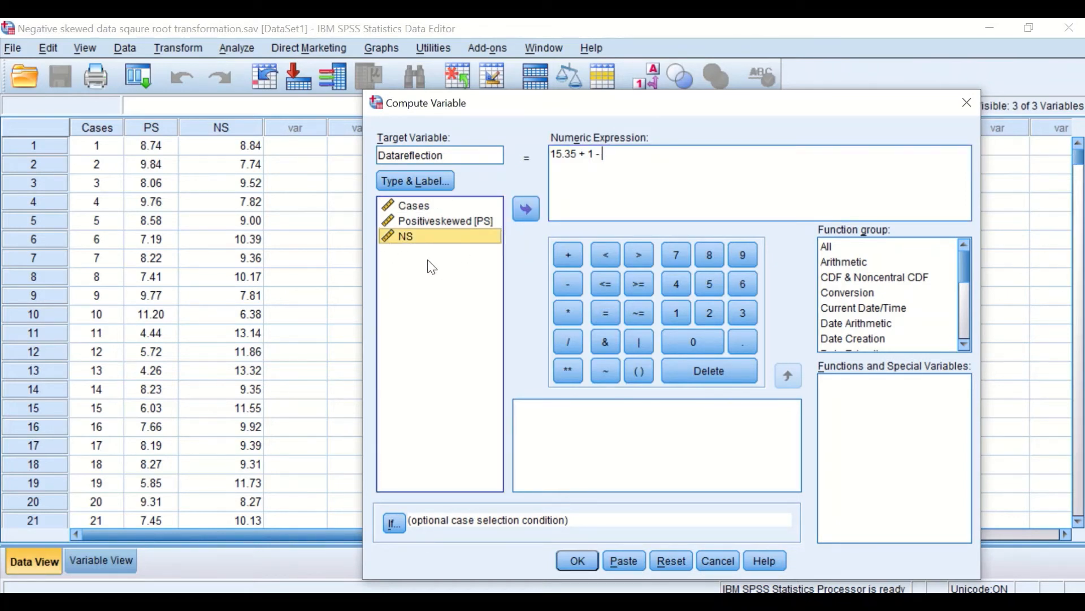
click(527, 210)
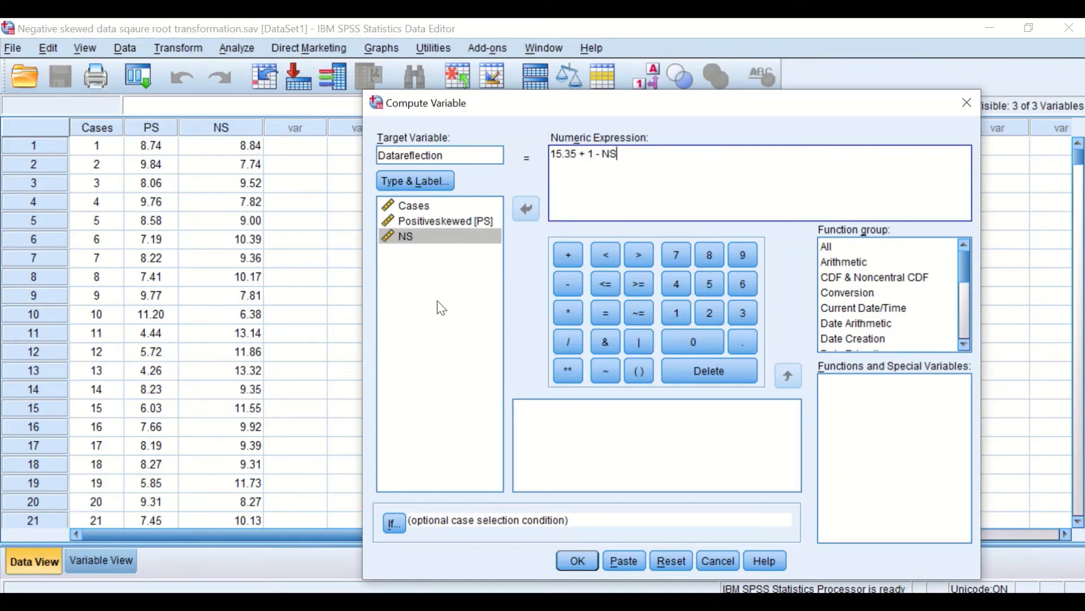
click(576, 561)
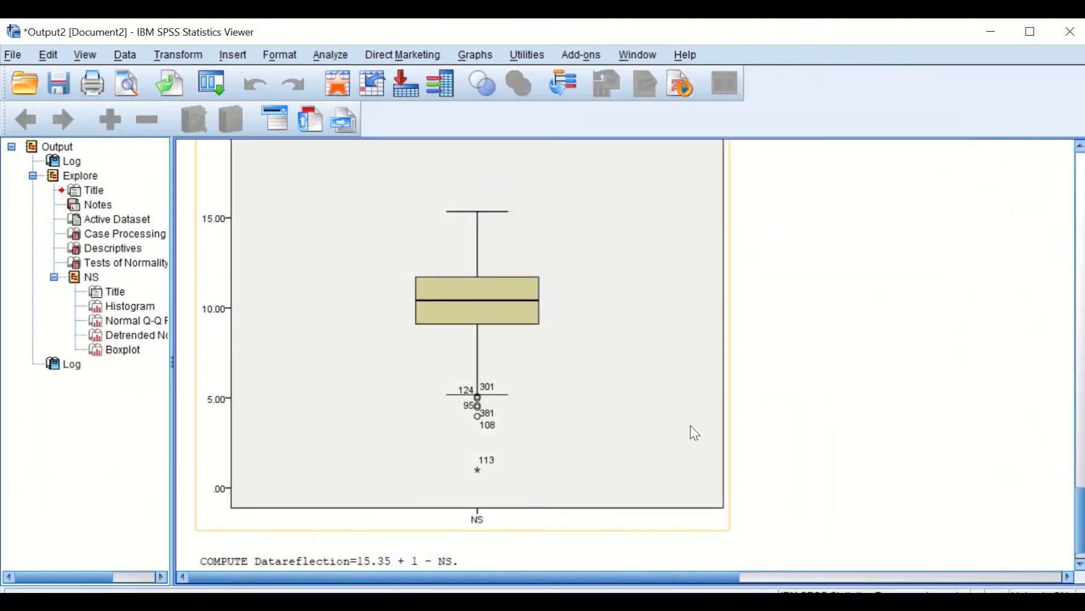
click(994, 32)
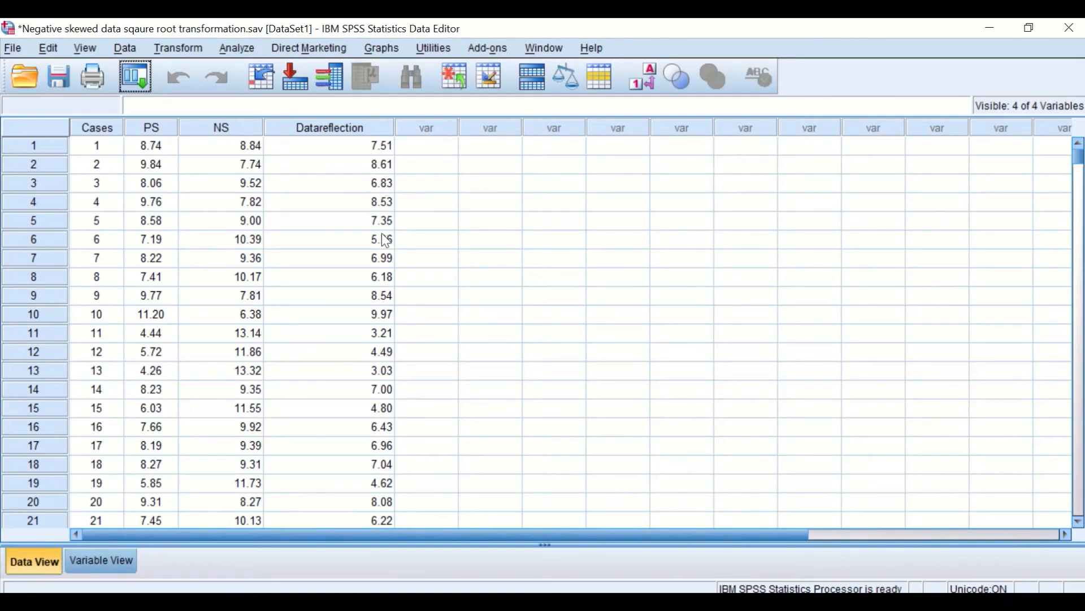
- Run the Explore analysis with Datareflection added to the dependent list alongside NS, displaying both statistics and plots
scroll(377, 188, down, 1)
scroll(376, 189, up, 1)
click(242, 51)
mouse_move(240, 88)
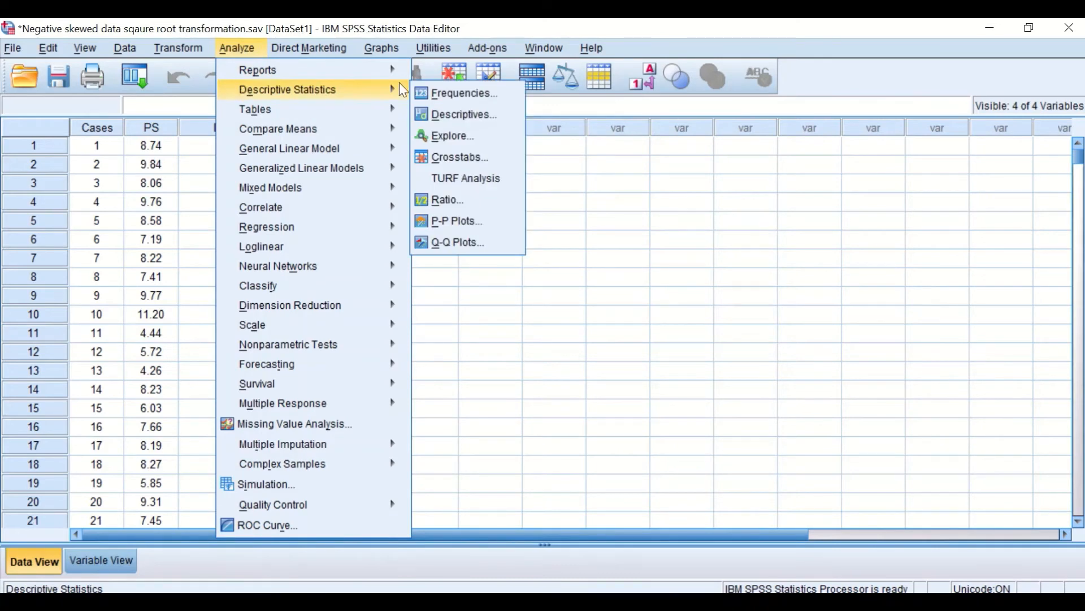
click(449, 135)
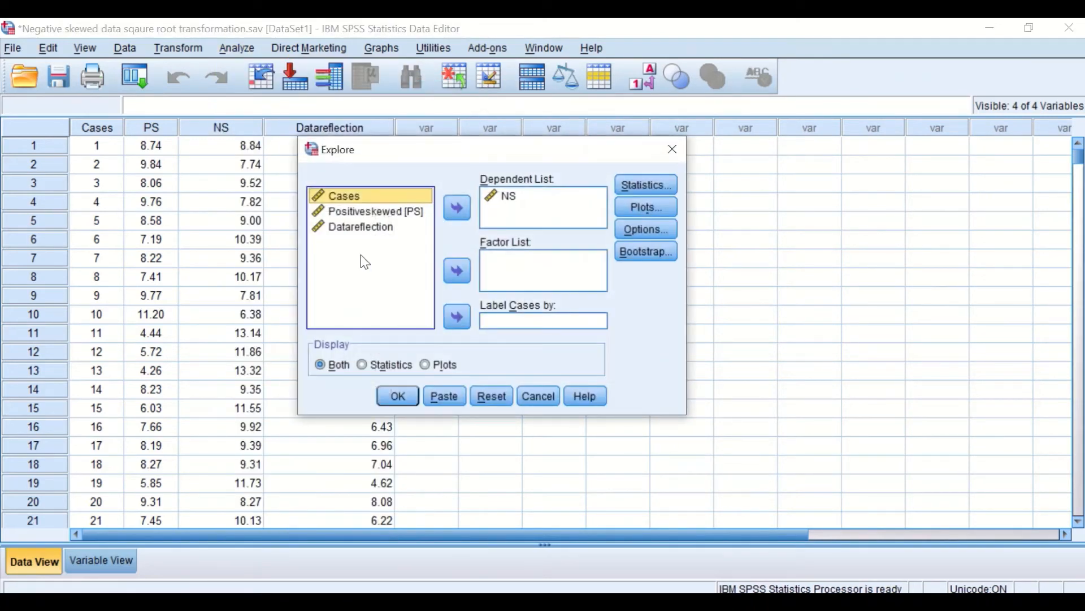
drag(333, 229, 506, 211)
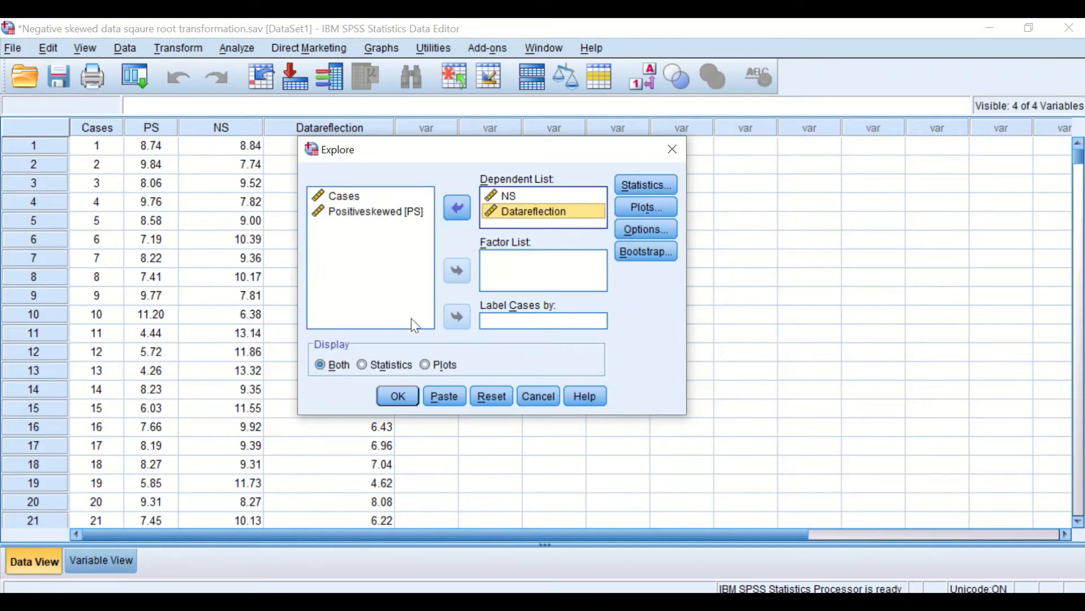
click(405, 396)
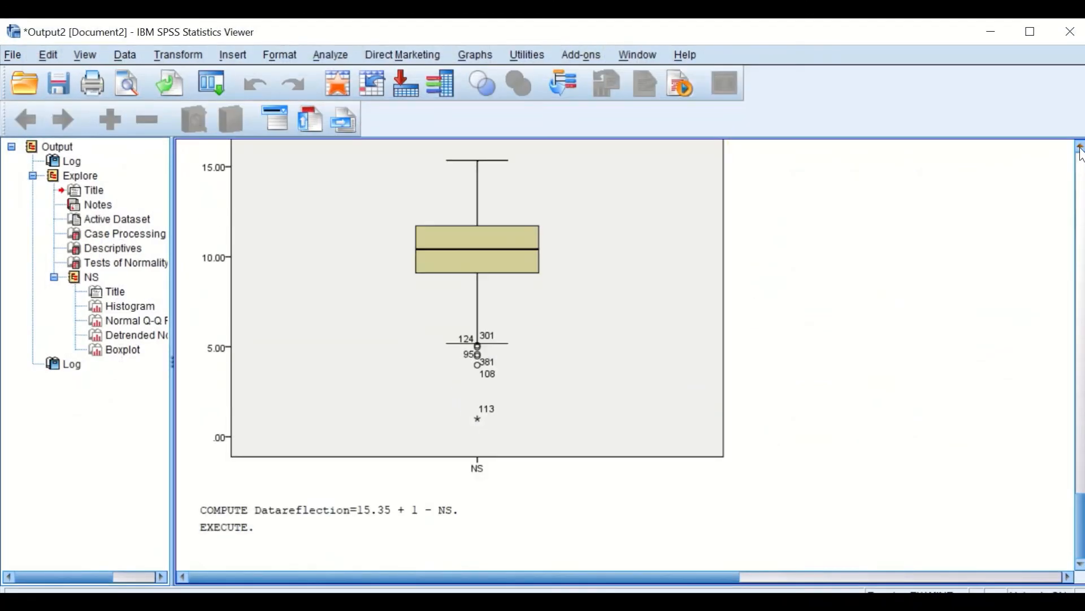
- Compare the skewness, kurtosis and other descriptives of NS and Datareflection, and examine their Tests of Normality
scroll(1082, 159, up, 3)
scroll(1082, 160, down, 2)
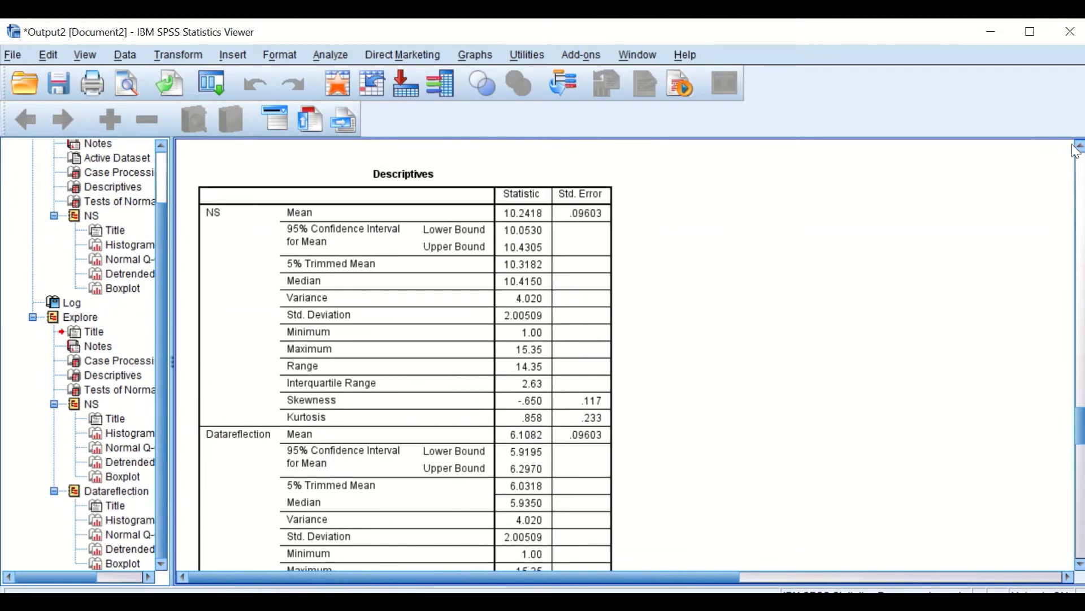
scroll(1047, 148, down, 3)
scroll(1024, 205, up, 3)
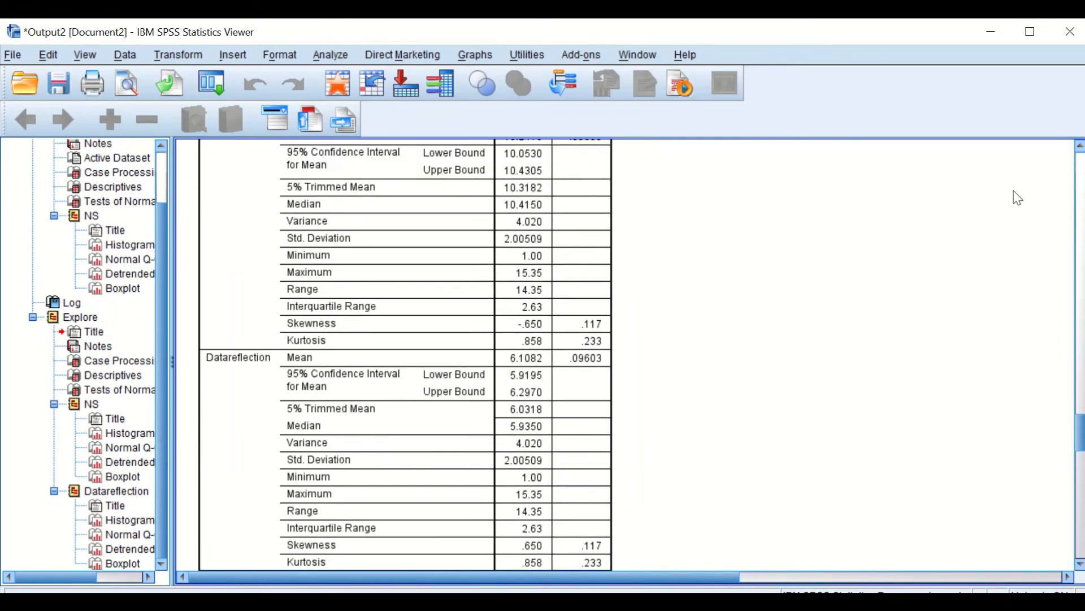
scroll(1014, 197, up, 3)
scroll(1017, 178, down, 3)
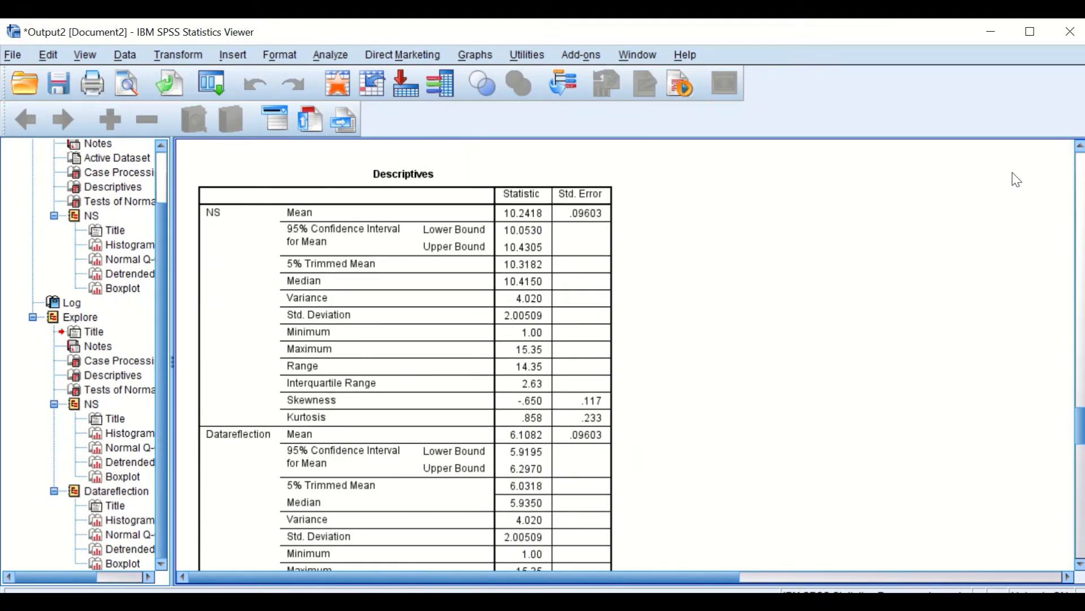
click(366, 253)
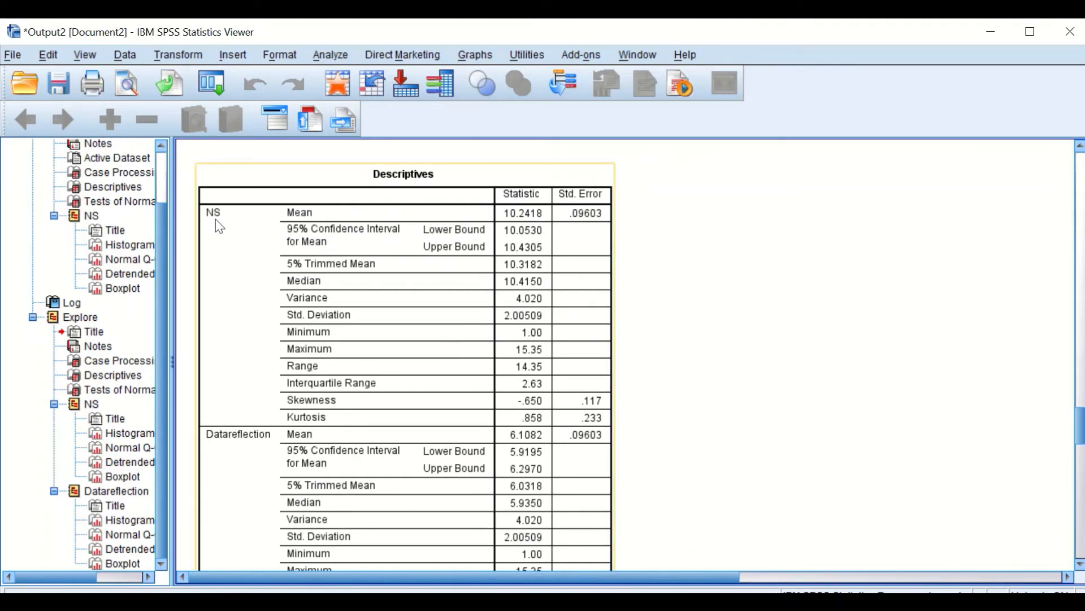
scroll(235, 444, down, 3)
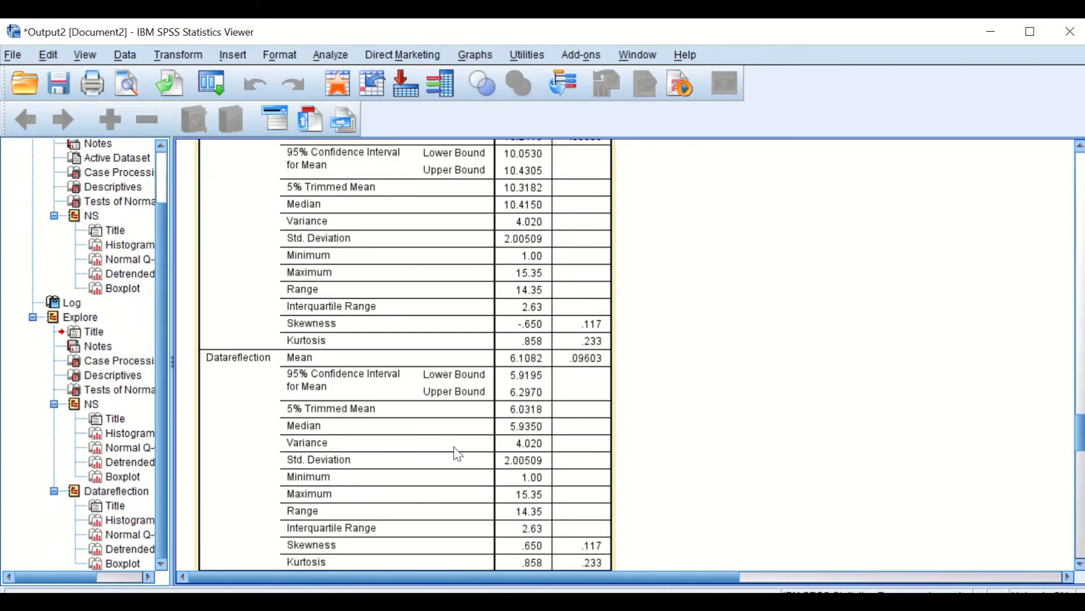
scroll(507, 395, up, 3)
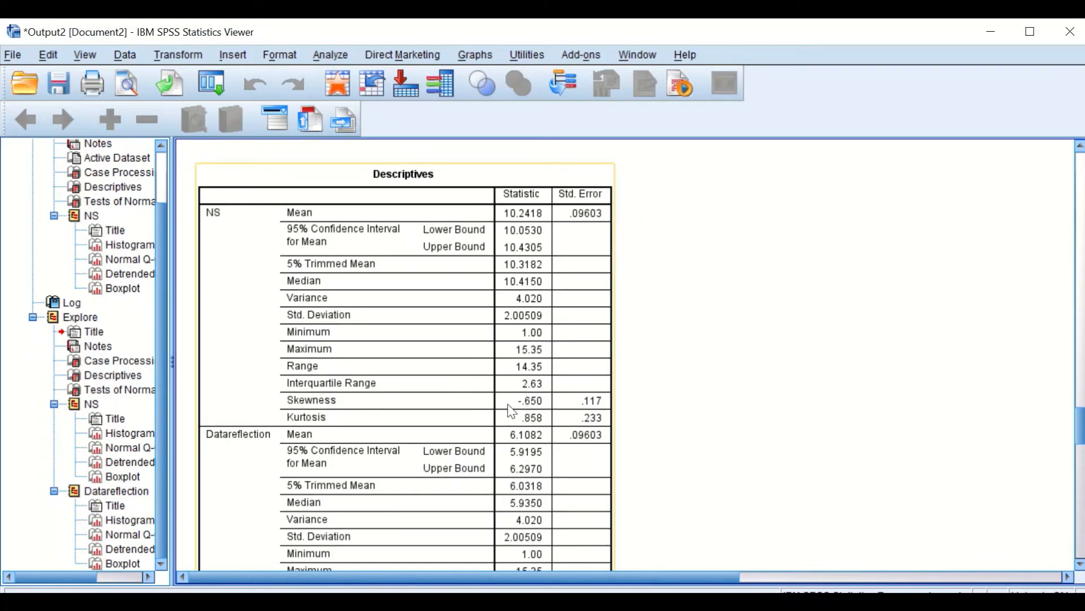
scroll(534, 402, down, 3)
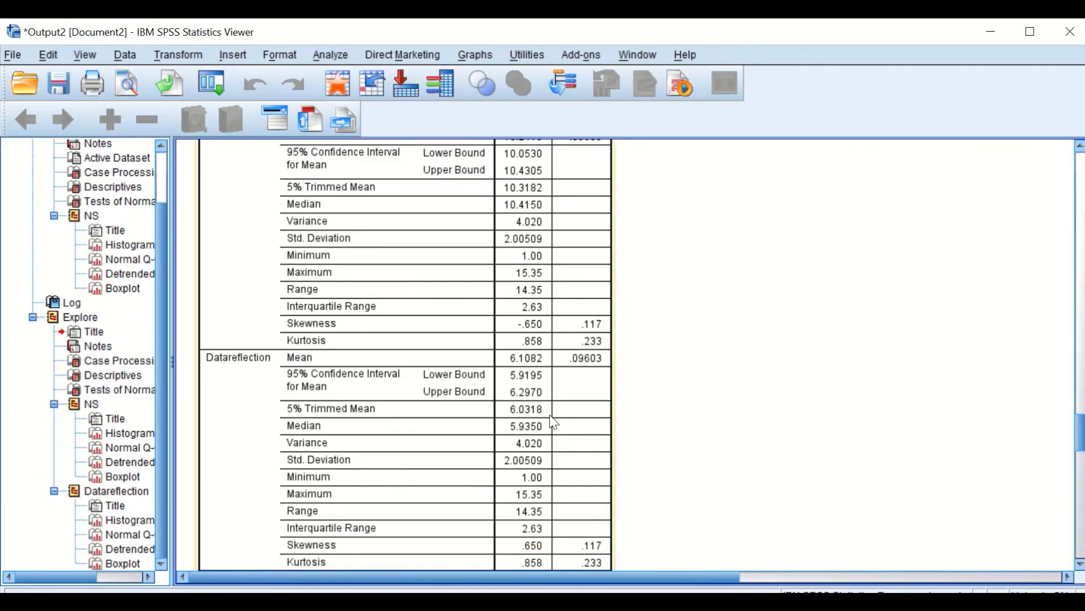
scroll(528, 326, down, 5)
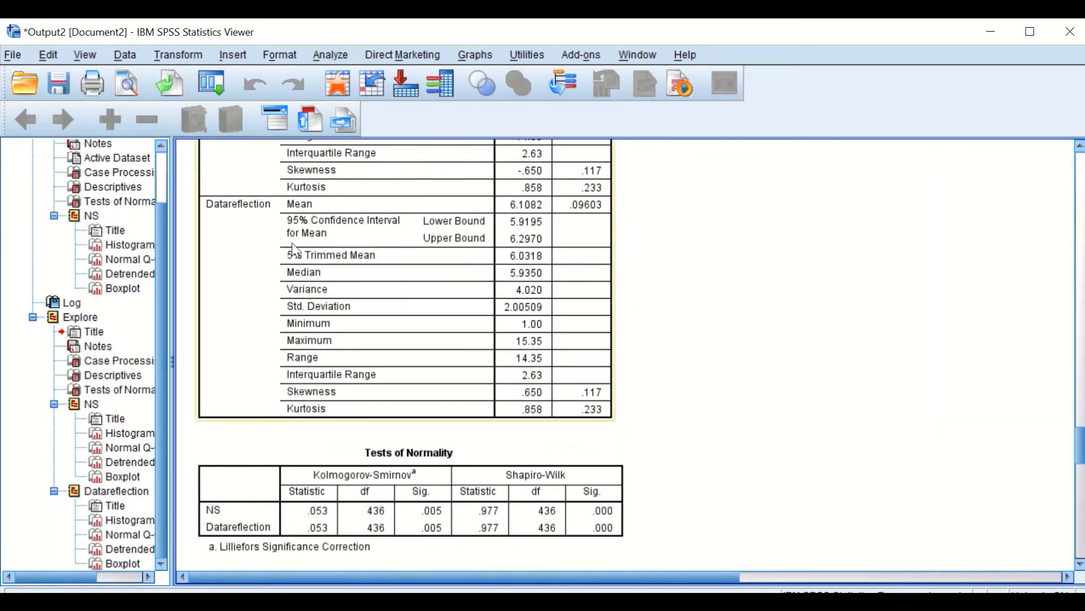
scroll(295, 246, up, 7)
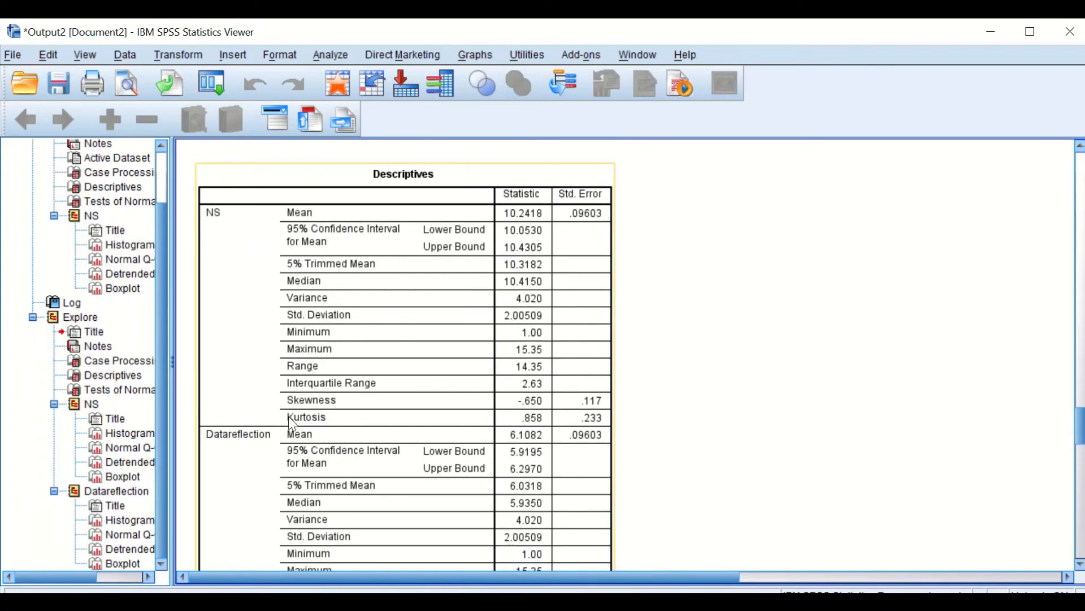
- Examine the Datareflection histogram, Q-Q plots and boxplot, comparing them with the NS plots for the direction of skew
scroll(299, 427, down, 15)
scroll(562, 415, down, 20)
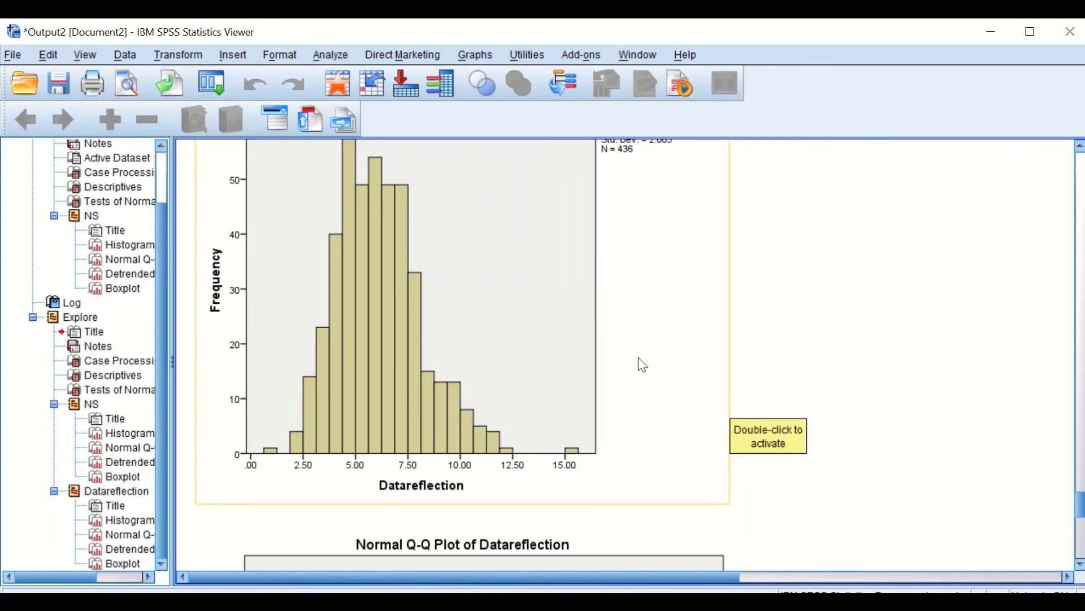
scroll(642, 365, down, 5)
scroll(643, 365, down, 3)
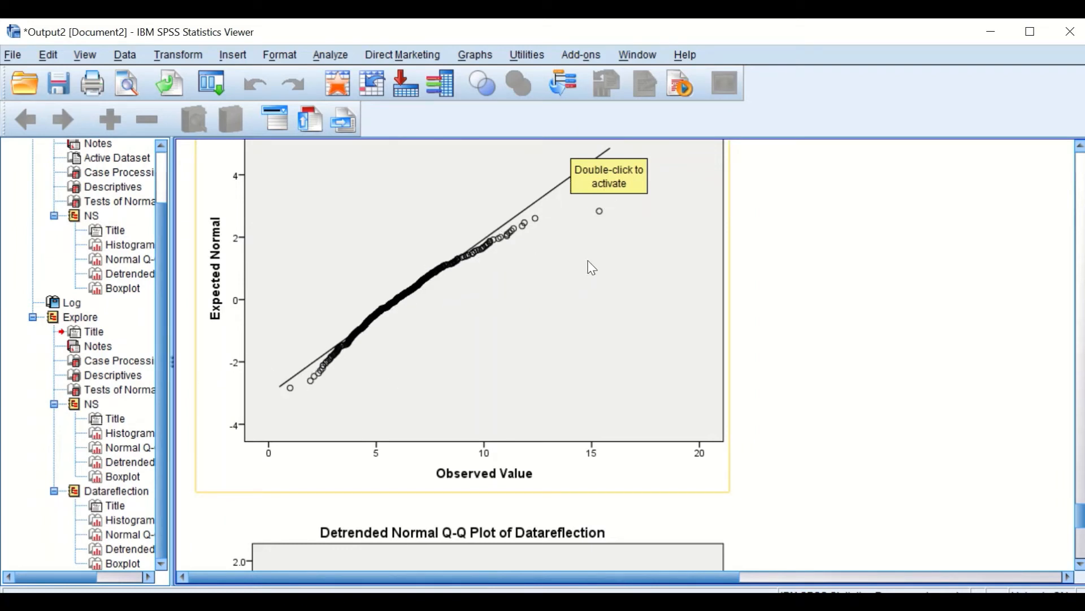
scroll(588, 271, down, 15)
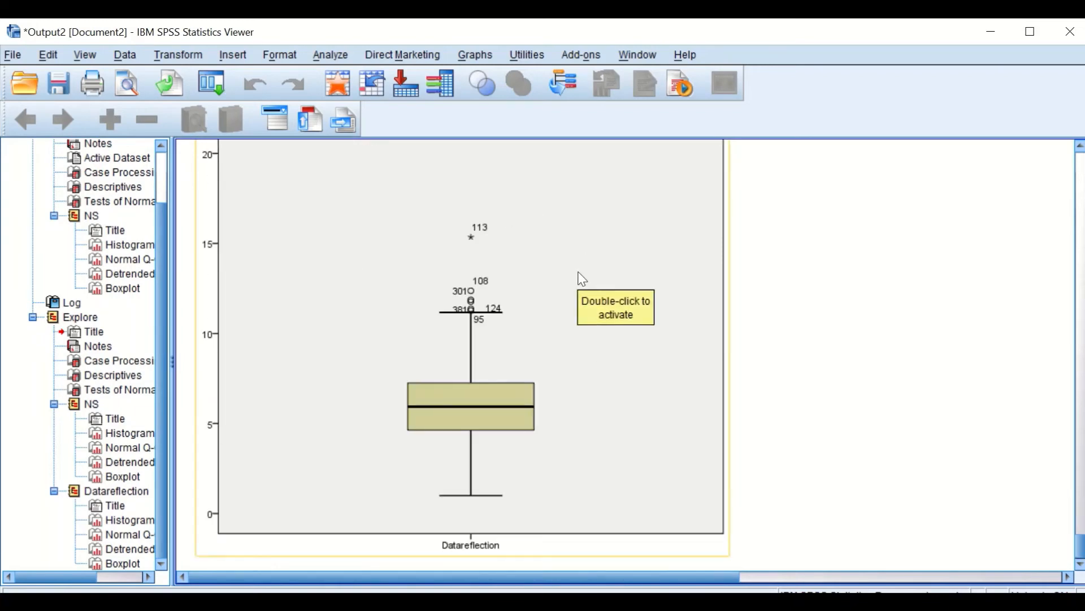
scroll(583, 279, up, 15)
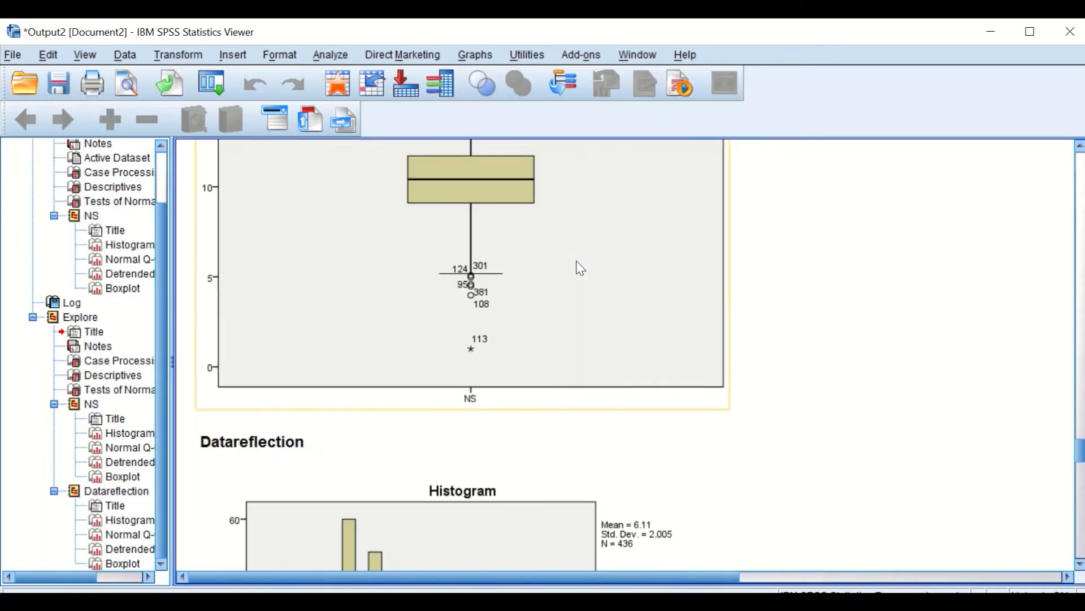
scroll(581, 269, up, 12)
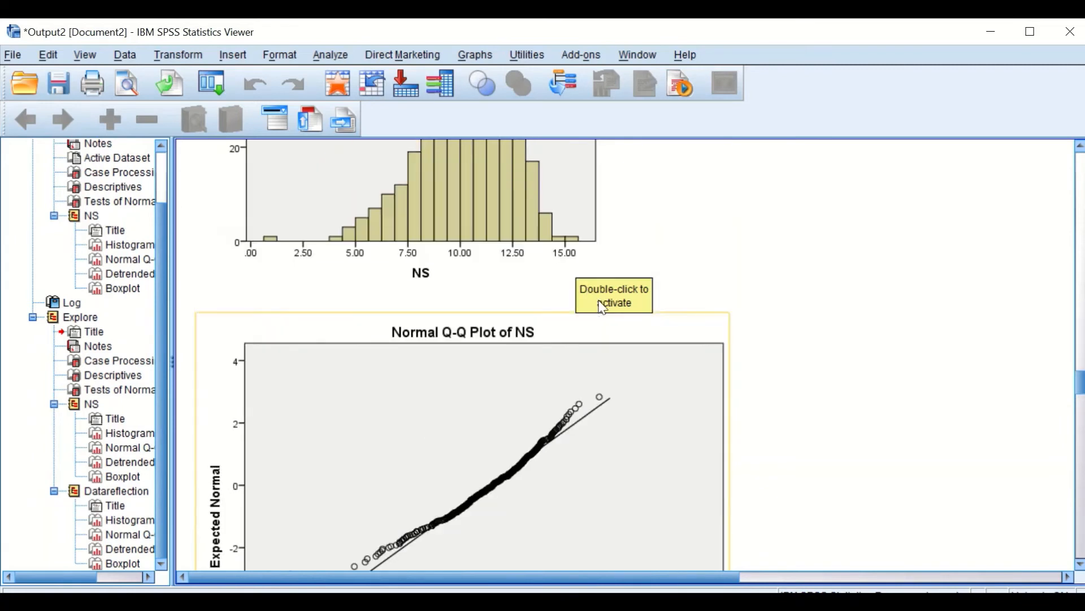
scroll(604, 308, down, 12)
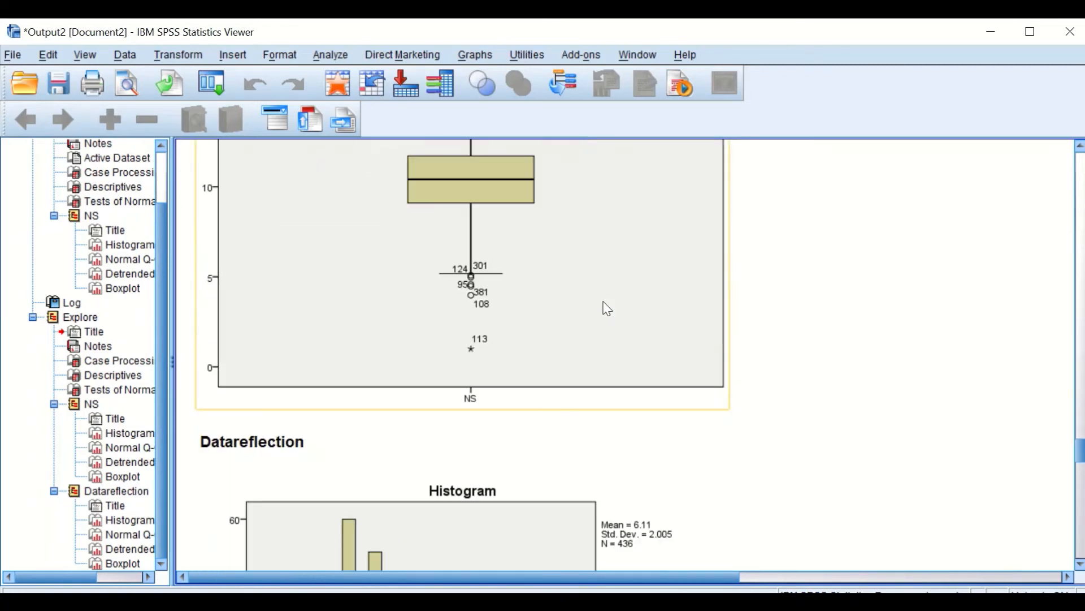
scroll(608, 309, down, 4)
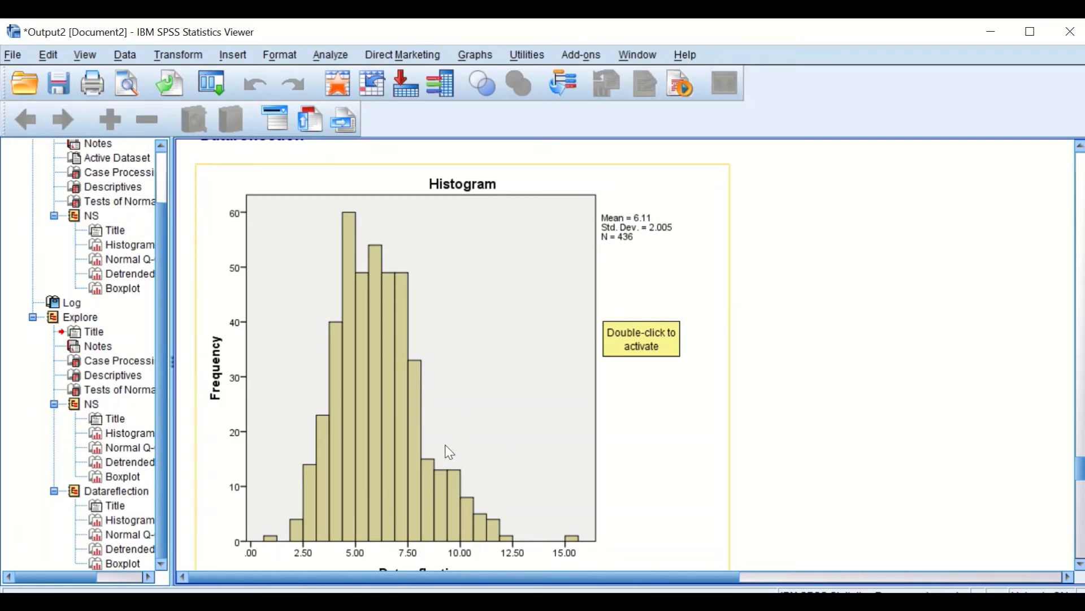
- Return to the data and start a fresh Compute Variable setup with SQRTdatareflection as the target variable
click(992, 34)
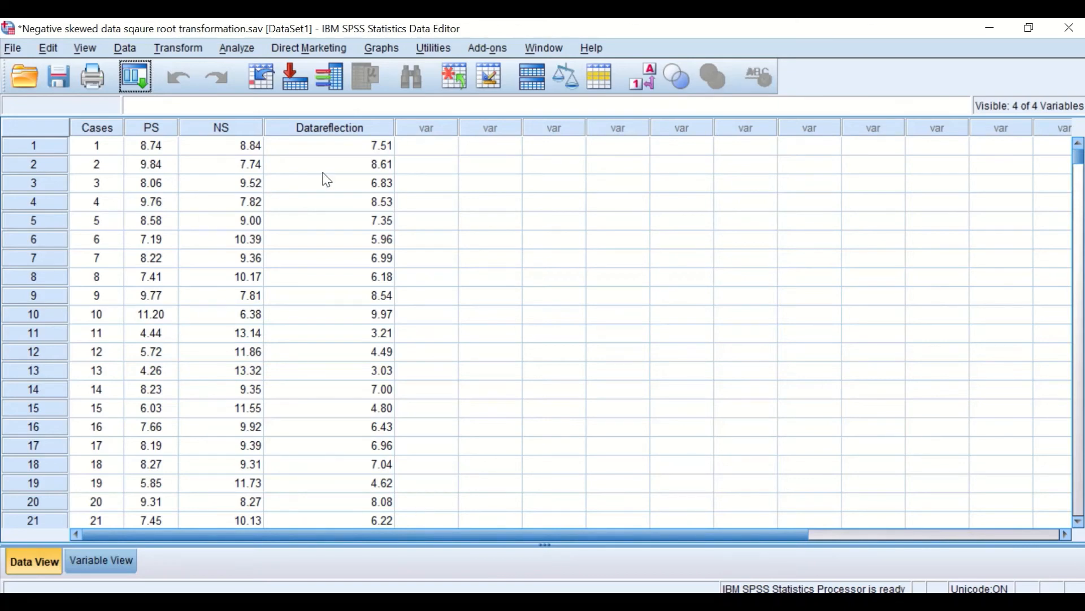
click(188, 51)
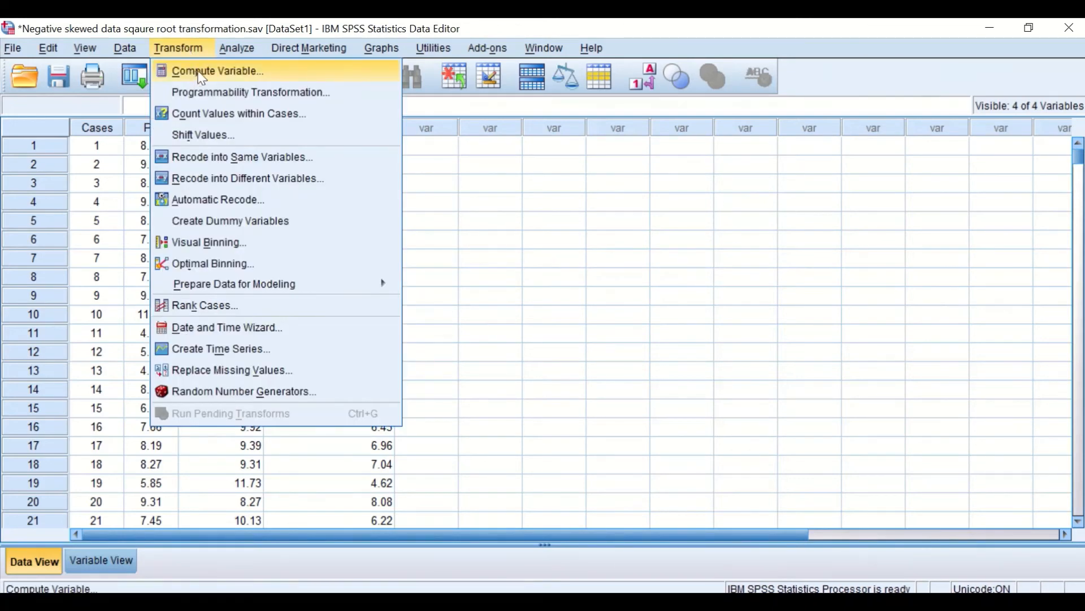
click(198, 72)
click(671, 560)
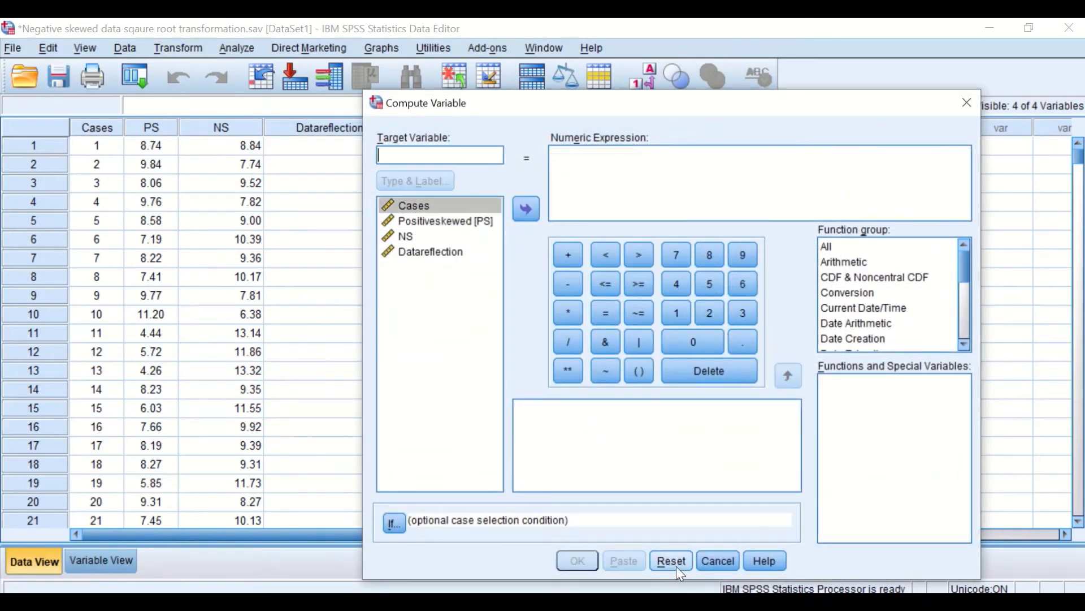
drag(480, 104, 640, 102)
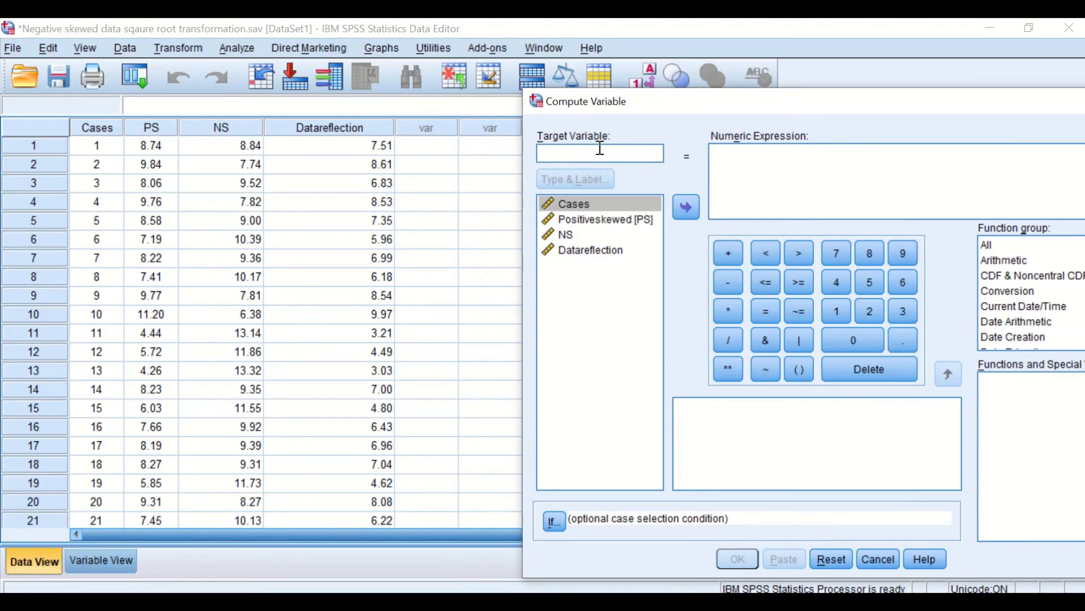
text(S)
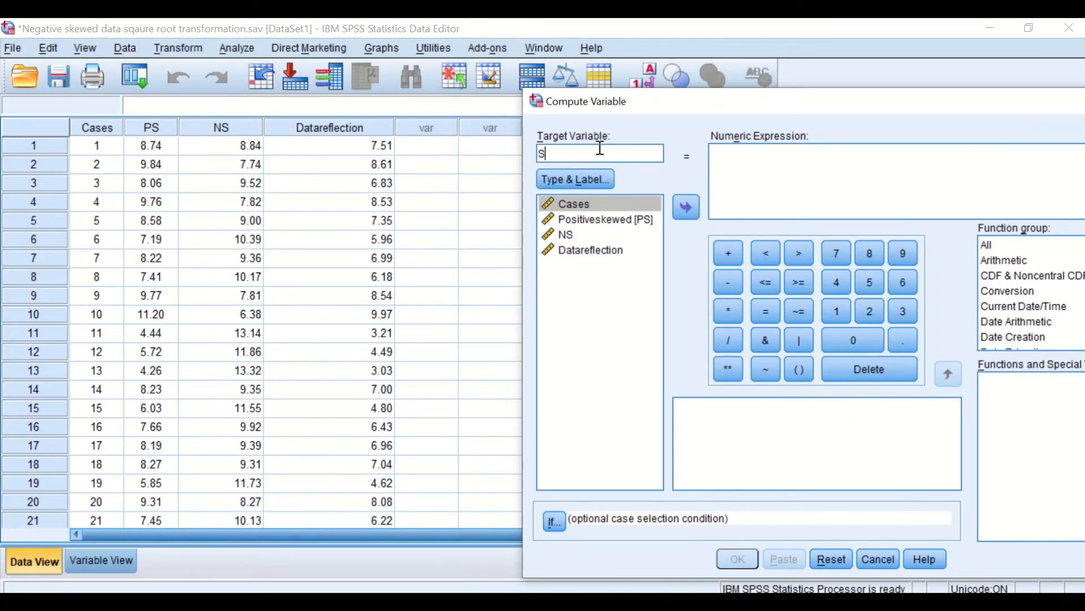
text(QRTdatareflection)
drag(910, 103, 632, 66)
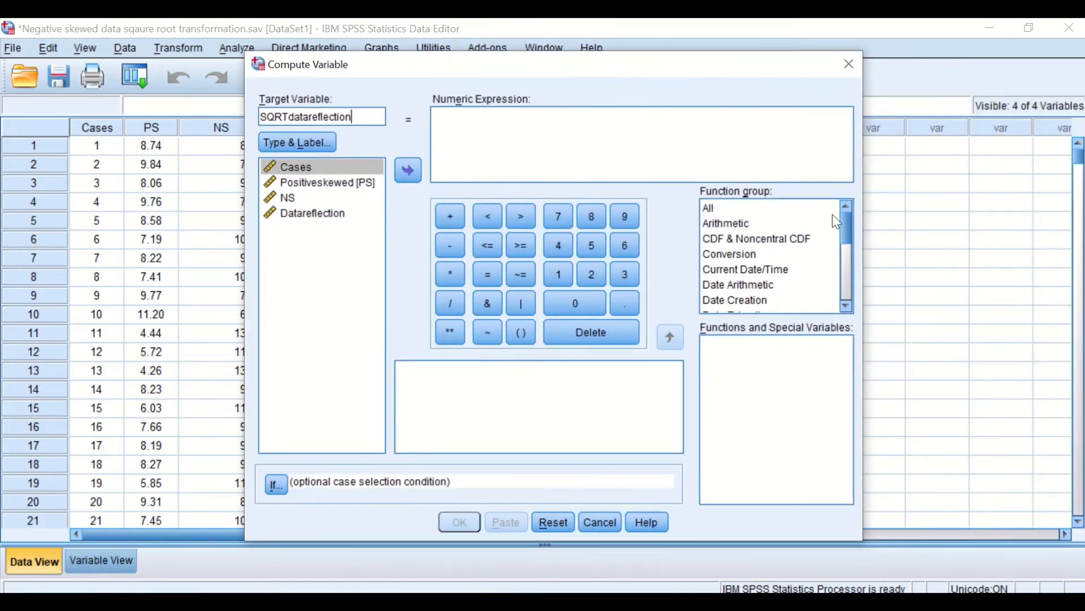
- Build the numeric expression SQRT(Datareflection) with the arithmetic Sqrt function and compute the new variable
click(735, 227)
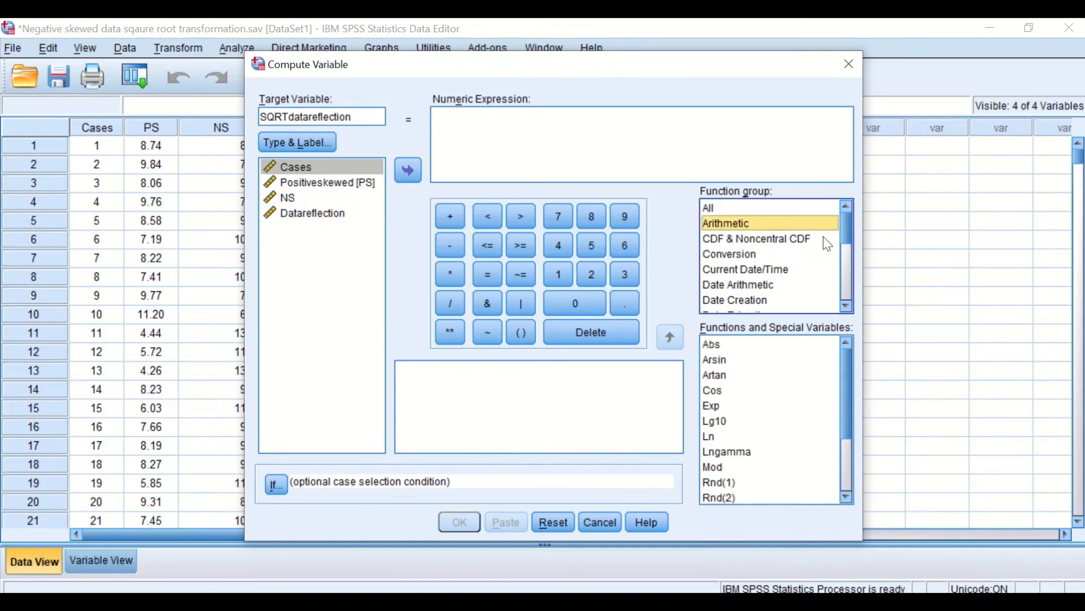
scroll(847, 396, down, 2)
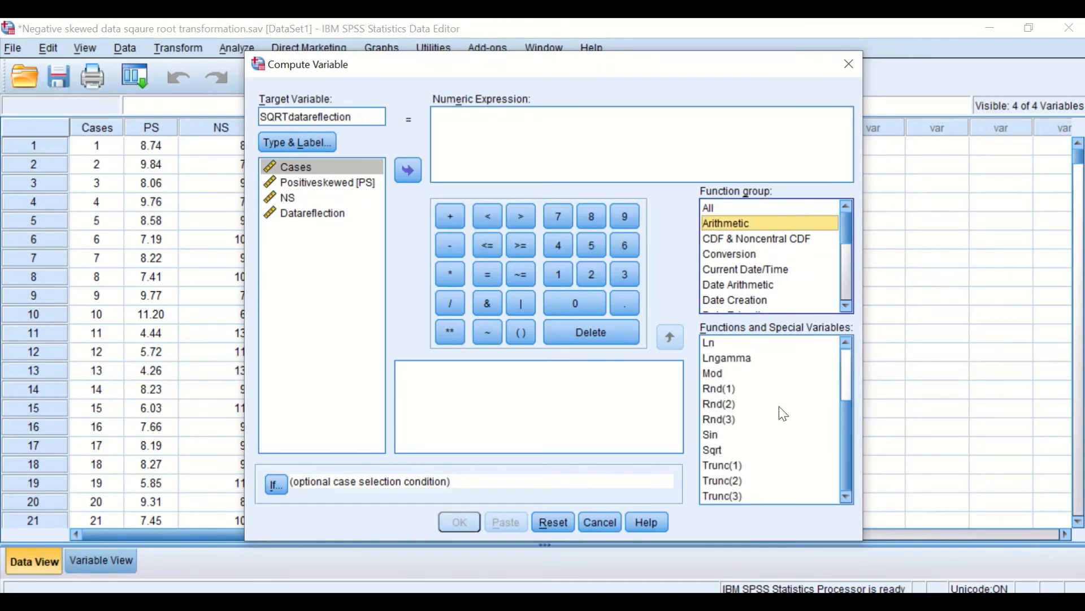
click(716, 455)
drag(724, 452, 490, 128)
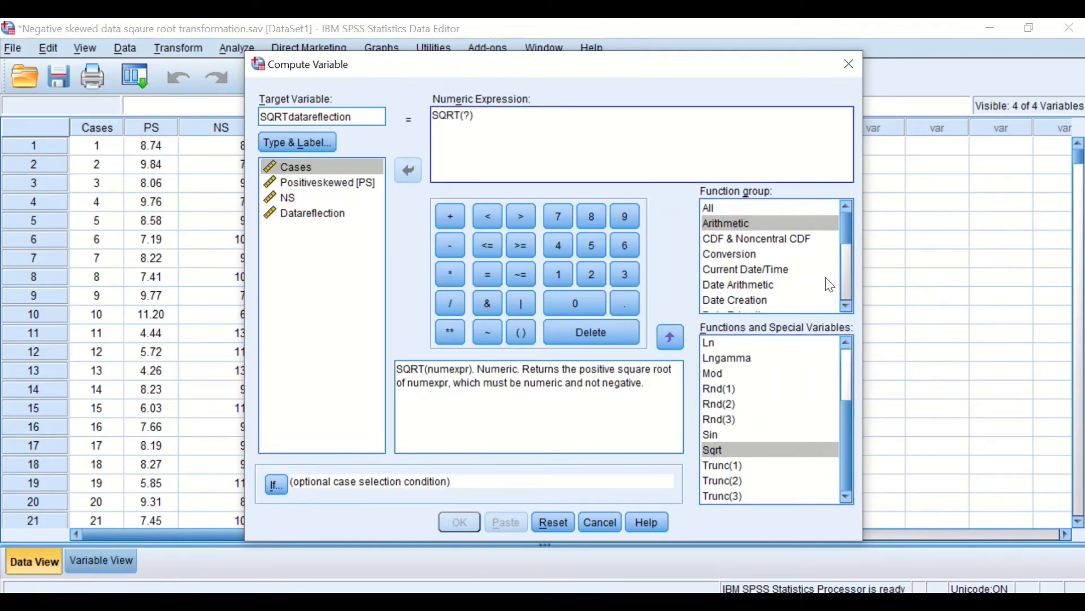
double_click(463, 115)
key(Delete)
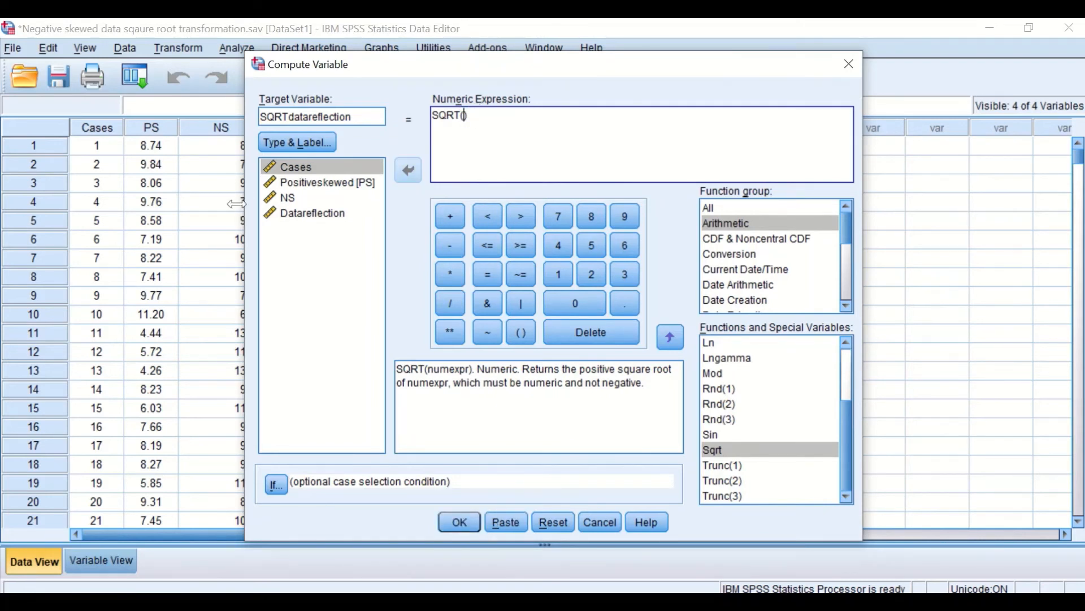
click(320, 219)
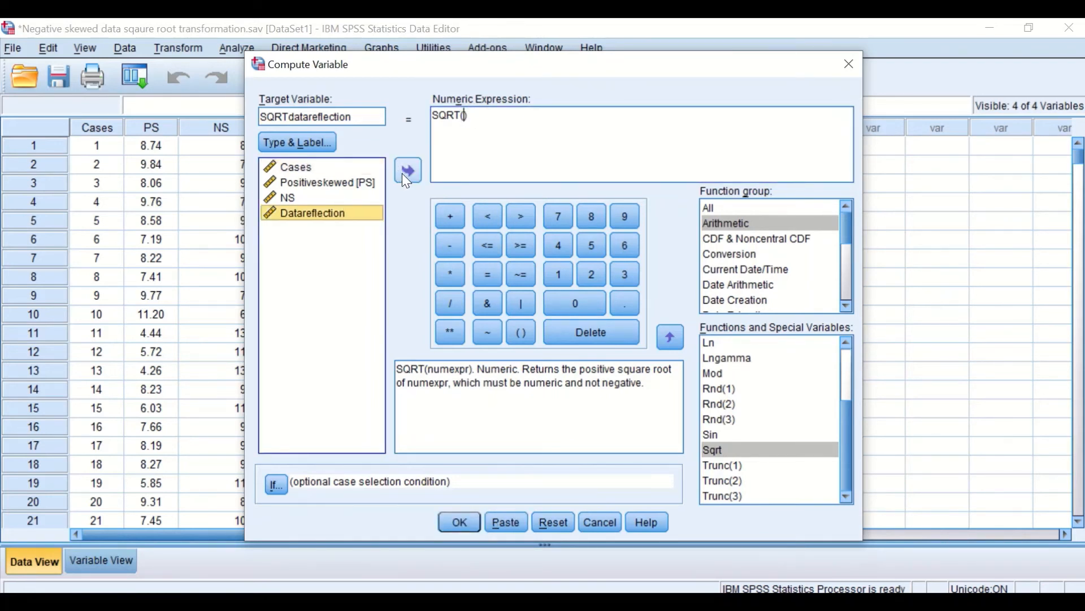
click(402, 173)
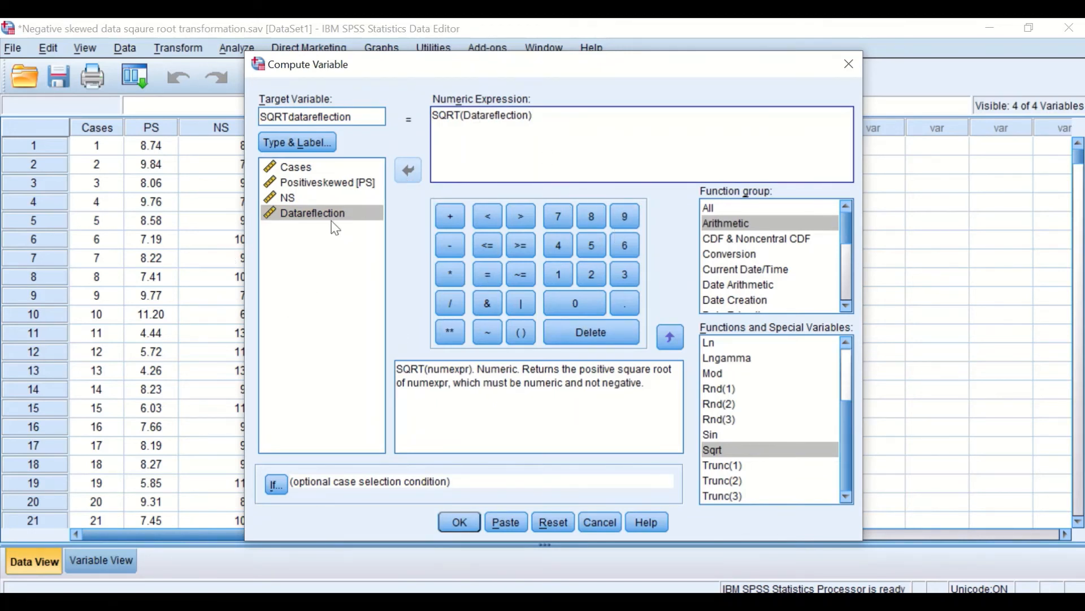
drag(434, 66, 704, 59)
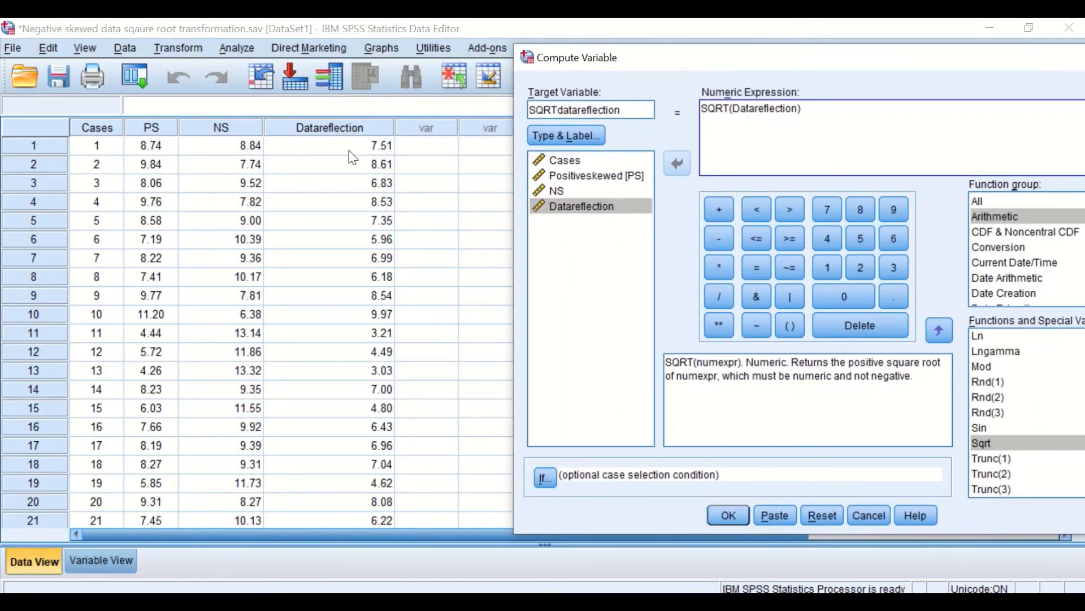
click(729, 515)
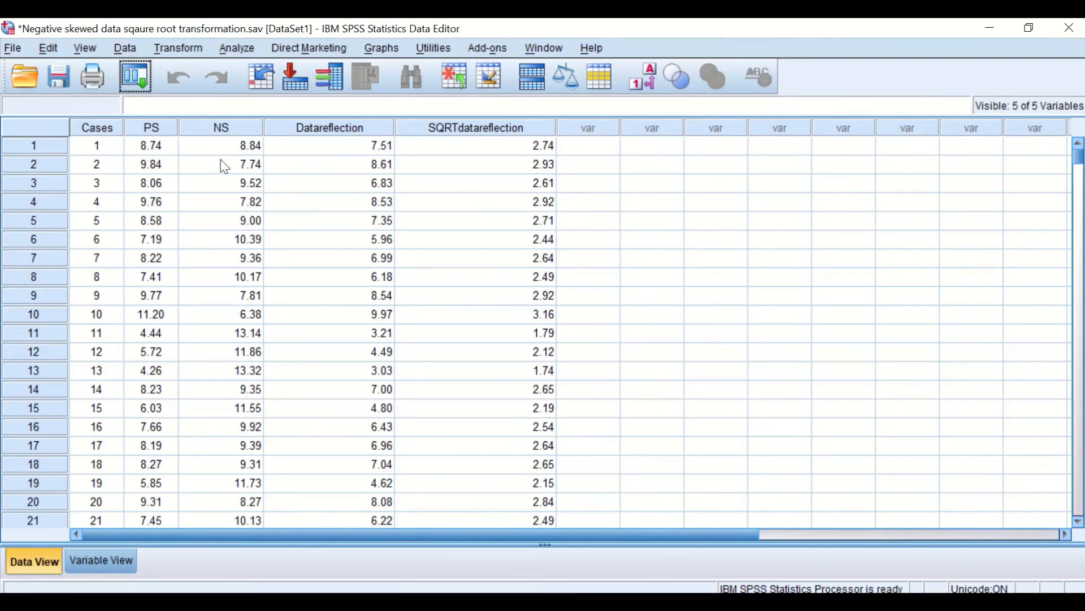
- Run the Explore analysis with SQRTdatareflection added to the dependent list alongside NS and Datareflection
click(226, 50)
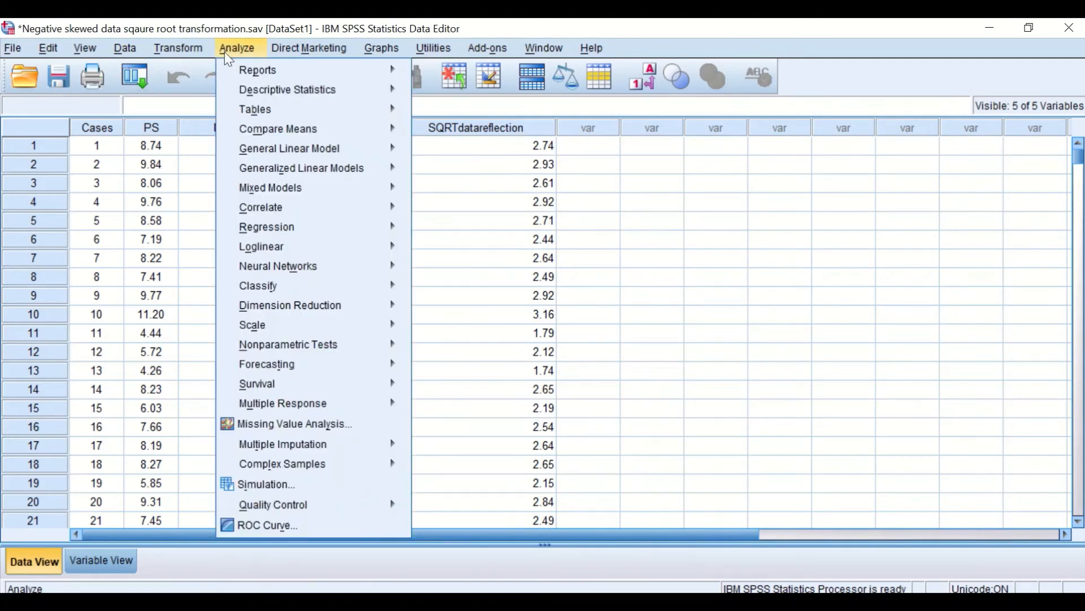
mouse_move(263, 86)
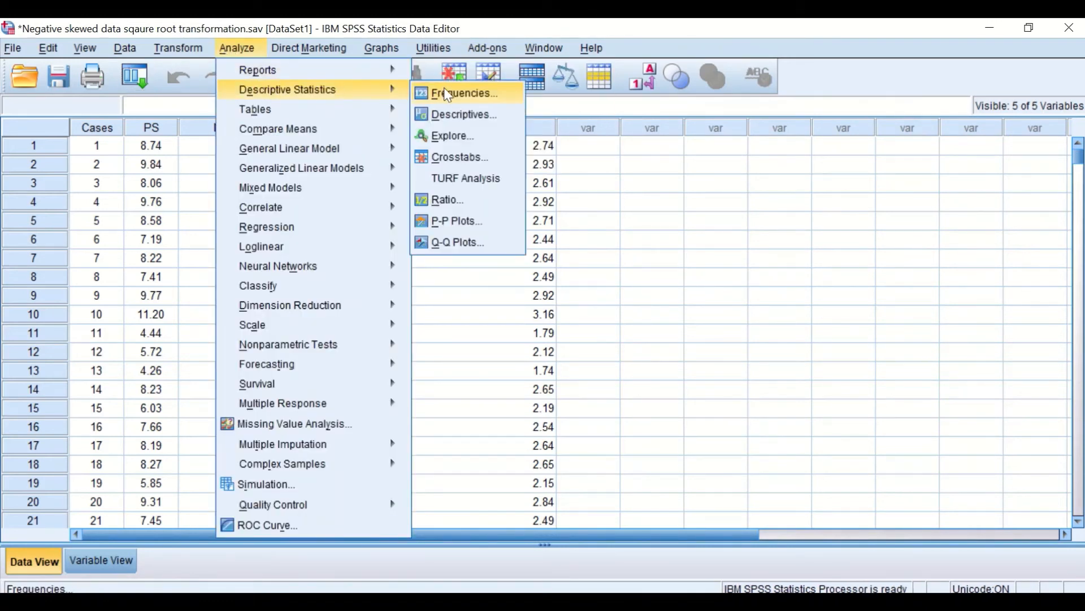
click(447, 138)
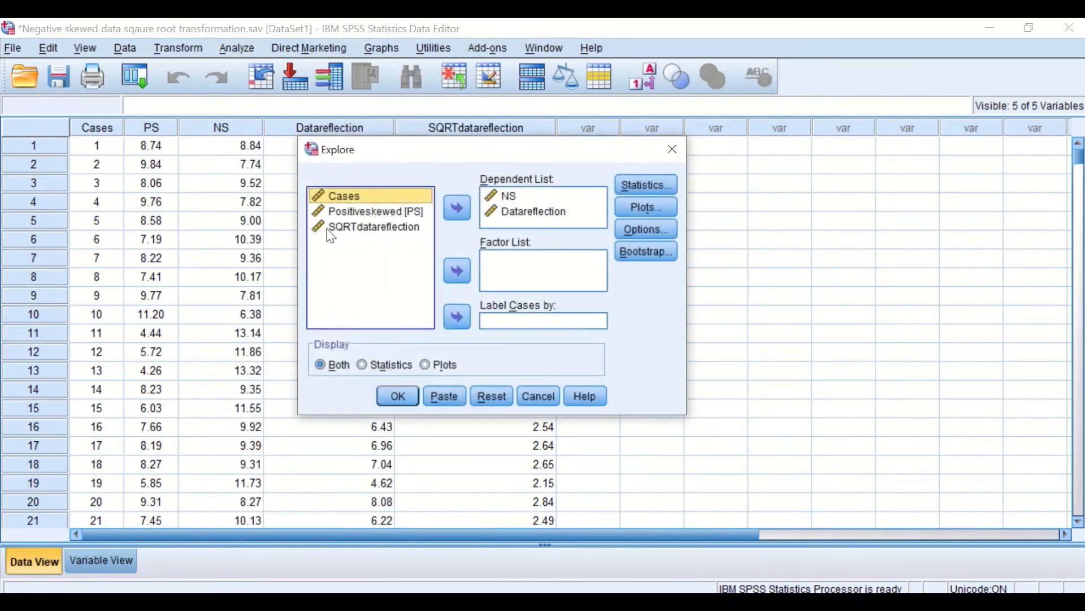
drag(342, 232, 529, 224)
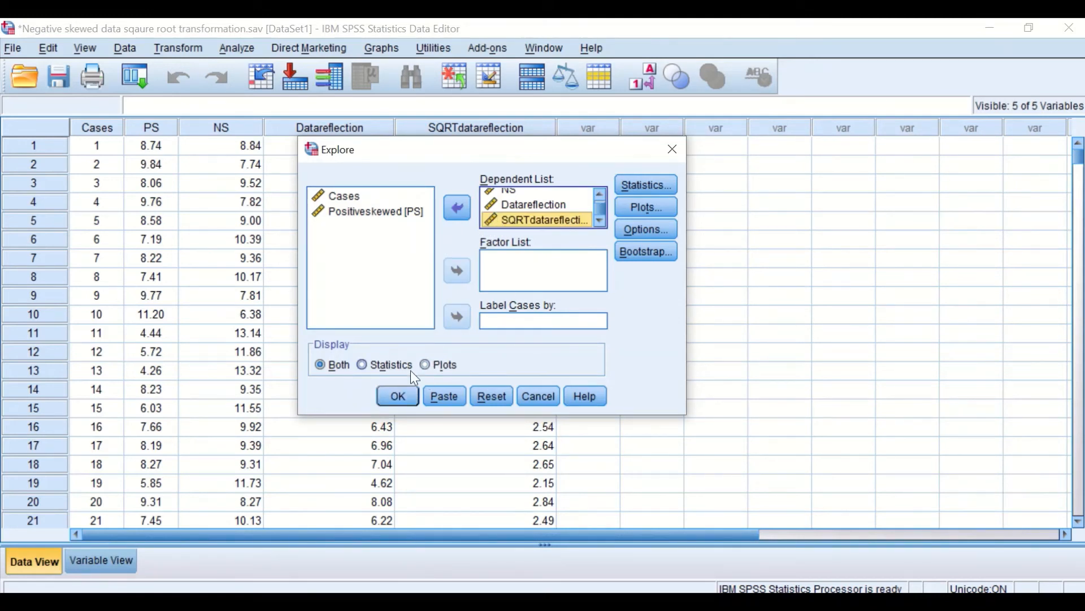
click(396, 399)
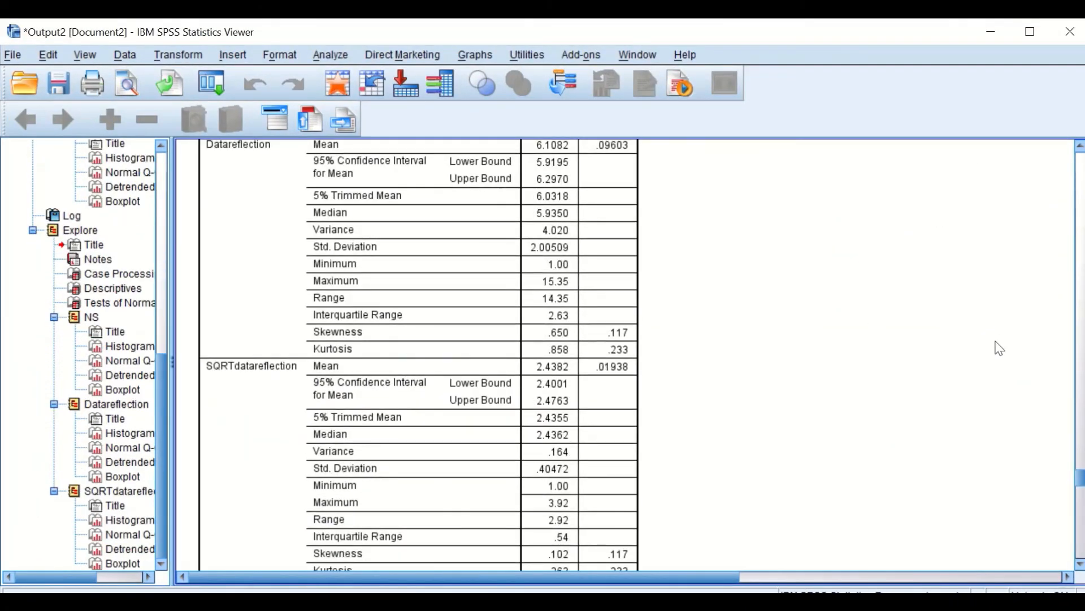
- Compare the skewness and kurtosis of NS, Datareflection and SQRTdatareflection, and examine their Kolmogorov-Smirnov and Shapiro-Wilk significance values
scroll(997, 349, down, 2)
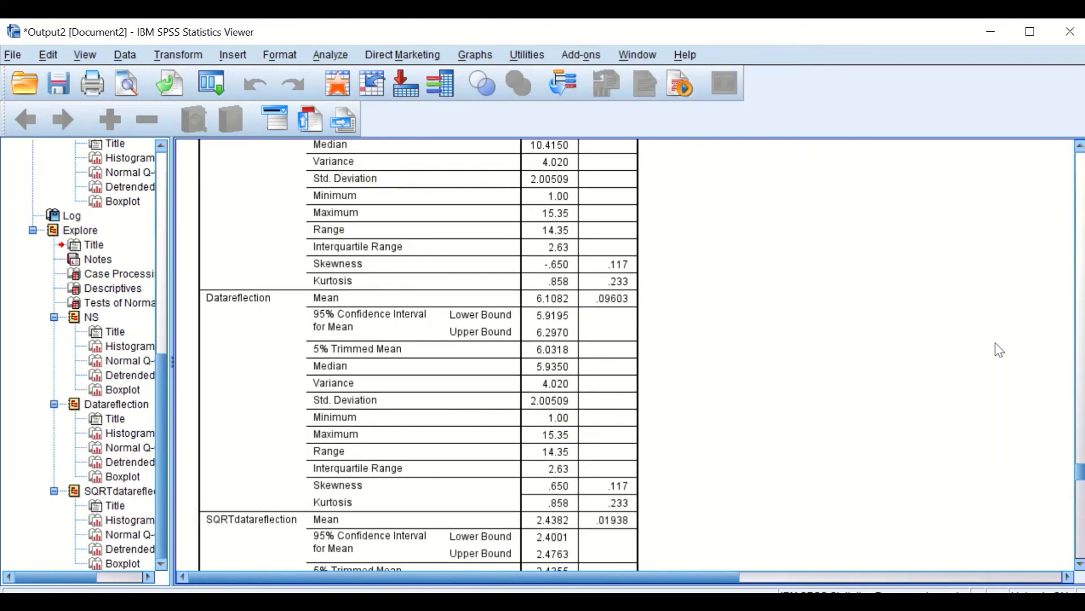
scroll(997, 349, up, 2)
scroll(994, 351, down, 1)
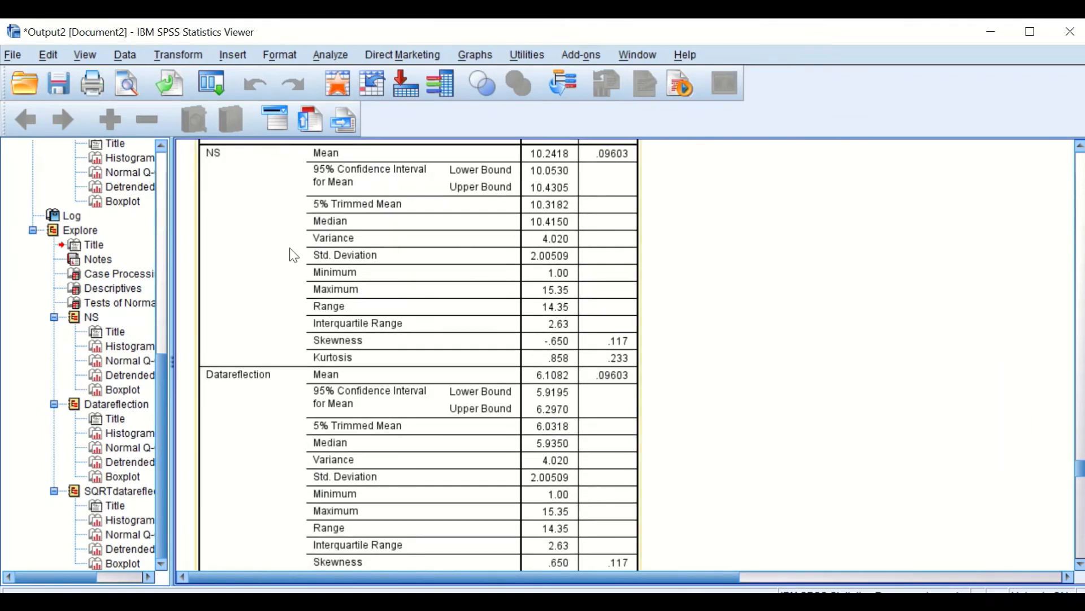
scroll(292, 251, down, 2)
scroll(291, 261, up, 3)
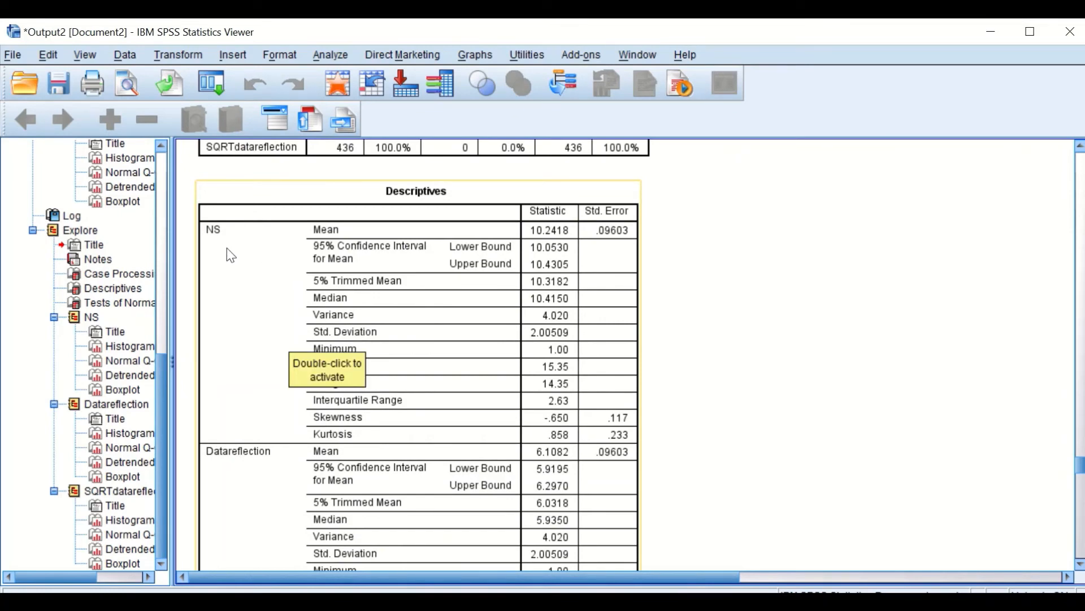
scroll(236, 250, down, 3)
scroll(253, 253, down, 1)
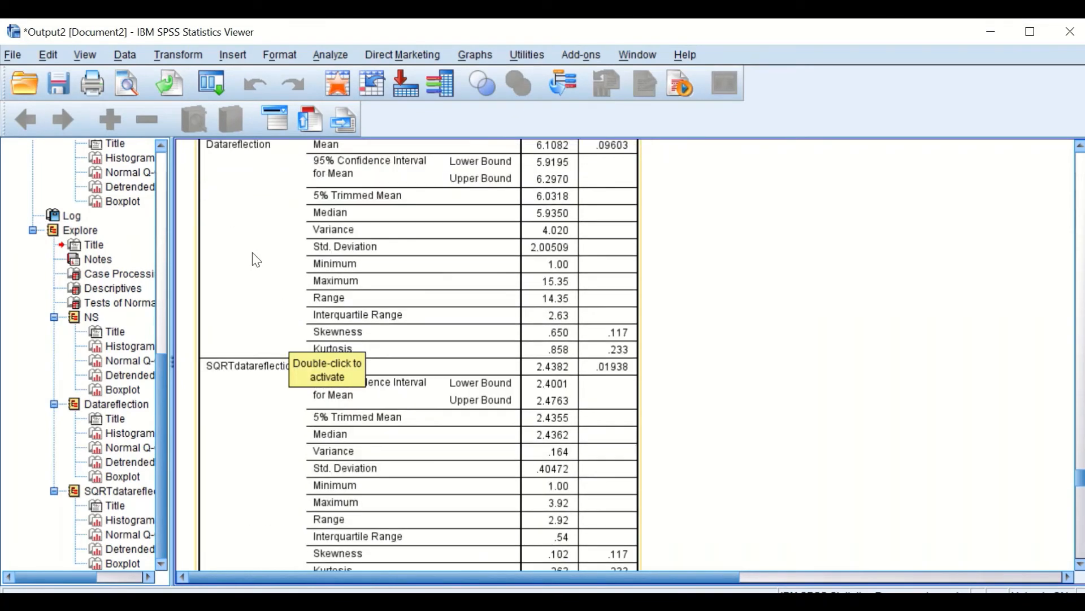
scroll(250, 384, down, 2)
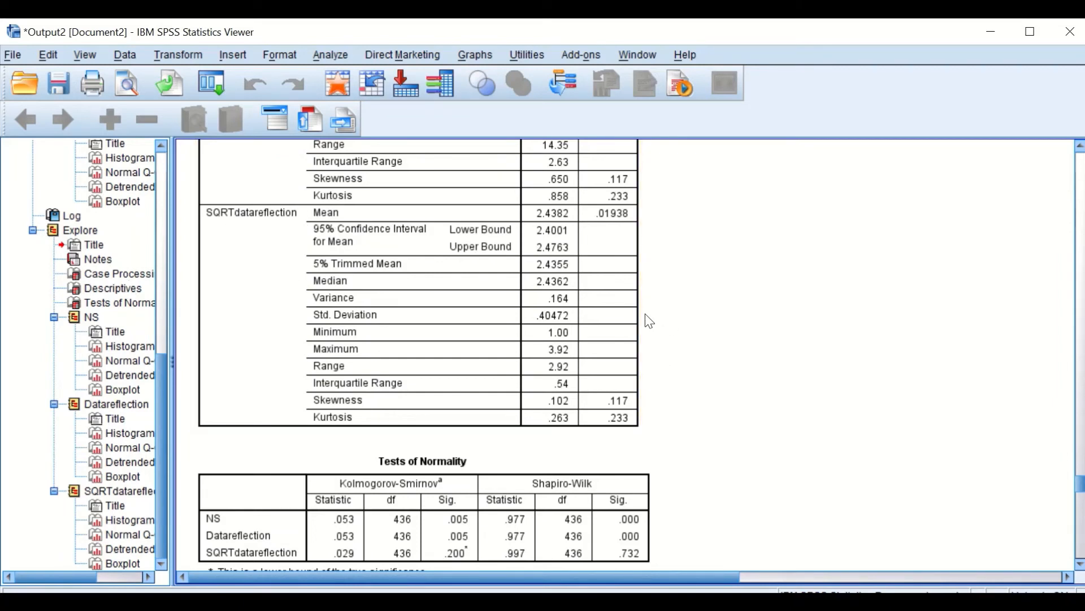
click(542, 249)
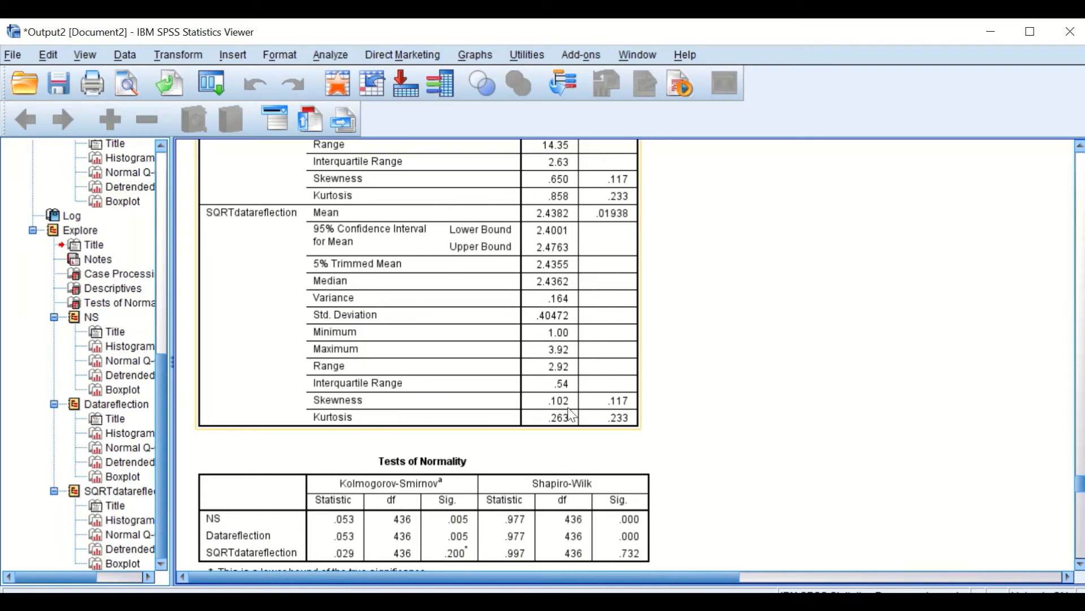
click(646, 403)
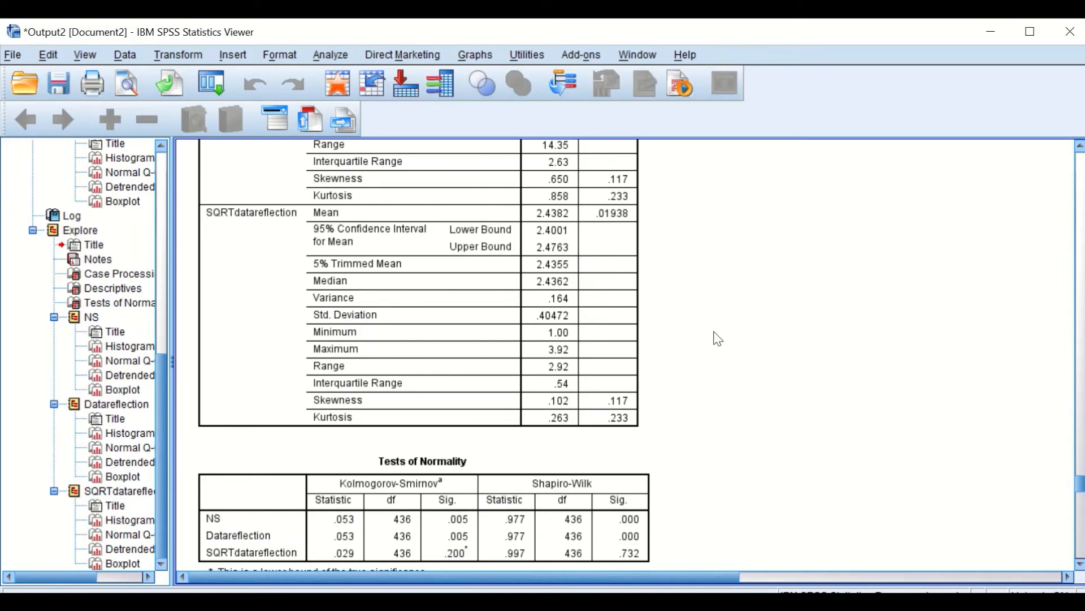
click(621, 374)
click(639, 374)
scroll(668, 371, down, 5)
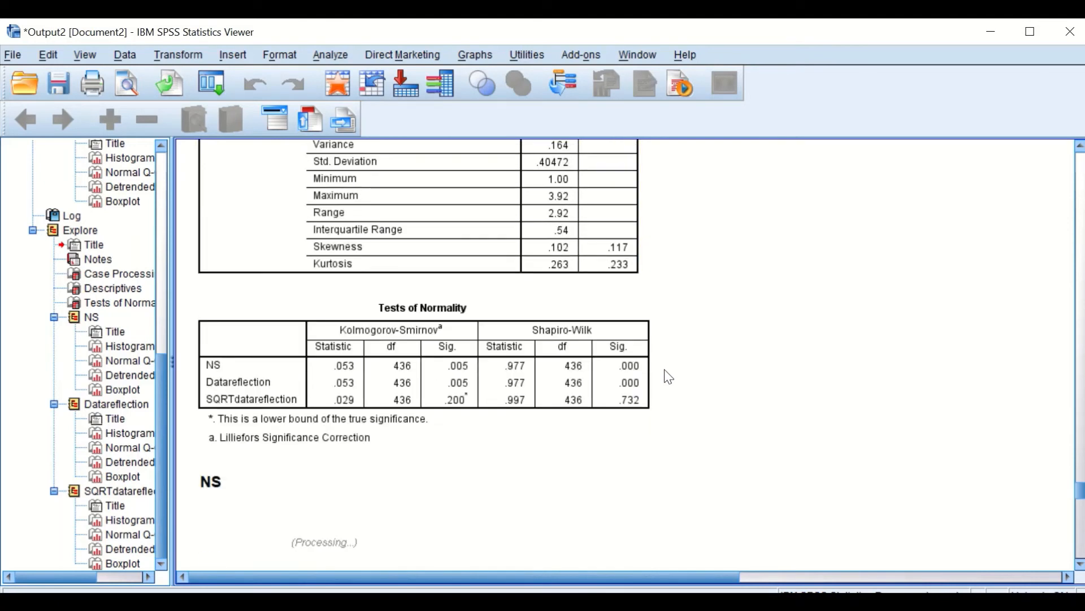
click(567, 389)
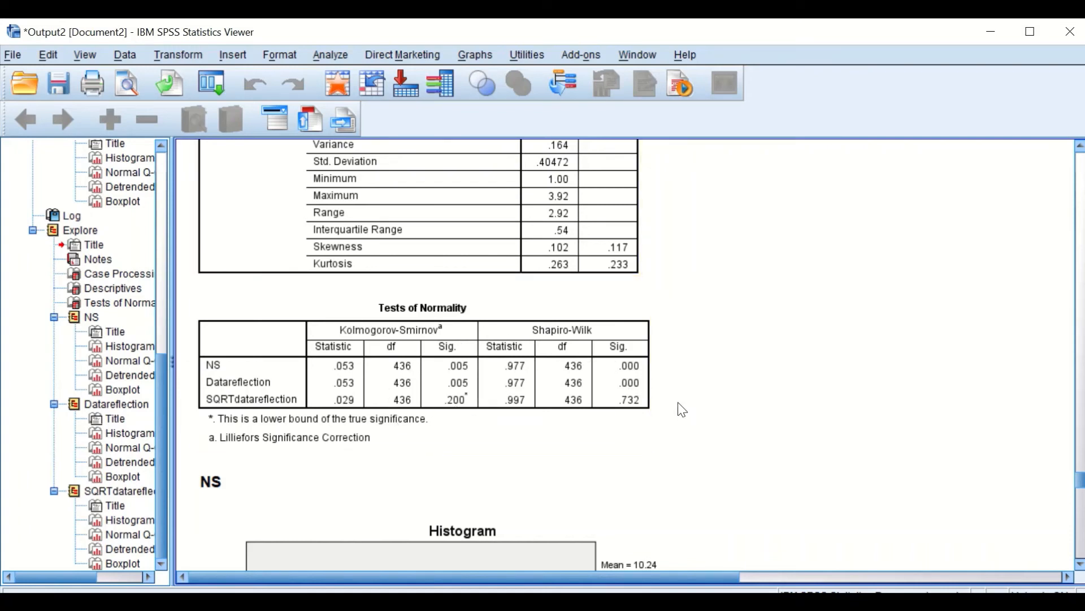
- Examine the SQRTdatareflection histogram, Q-Q plots and boxplot, and compare its distribution with the NS and Datareflection plots
scroll(716, 385, down, 10)
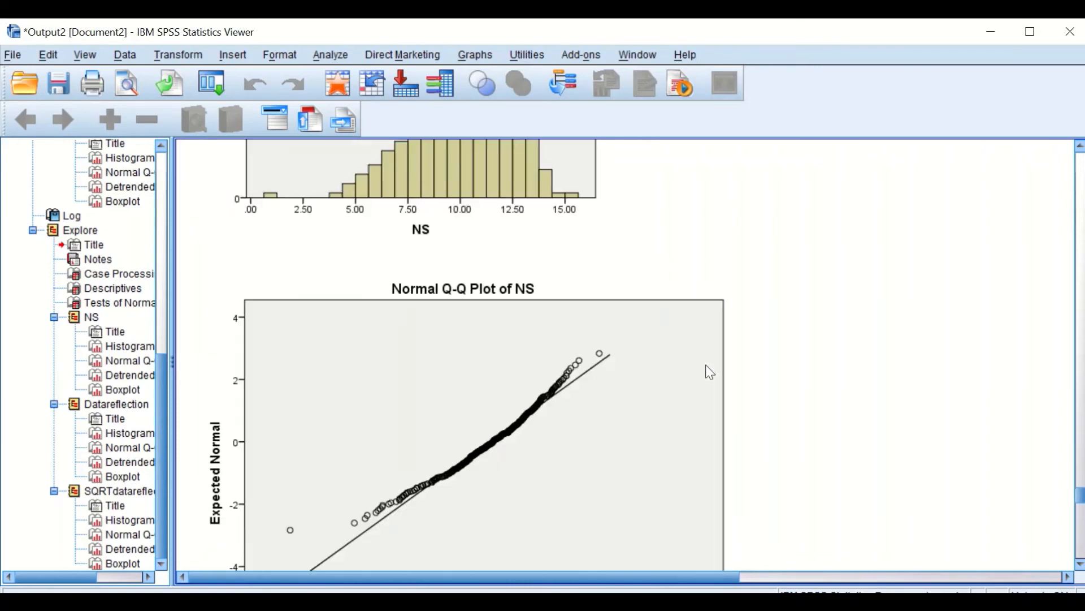
scroll(709, 375, up, 2)
scroll(709, 375, down, 20)
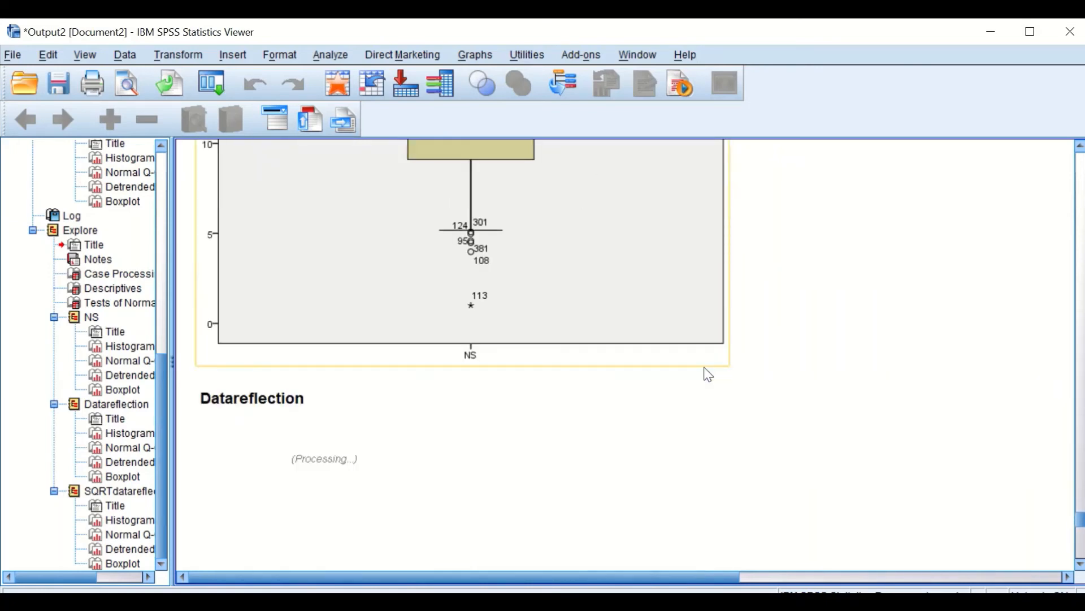
scroll(711, 372, down, 8)
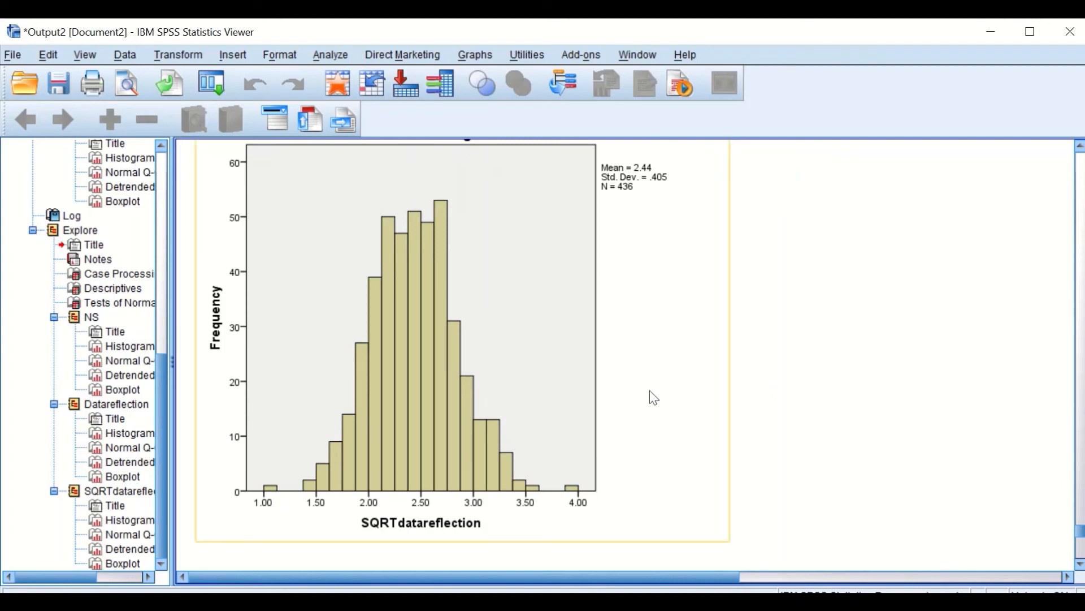
scroll(625, 394, down, 8)
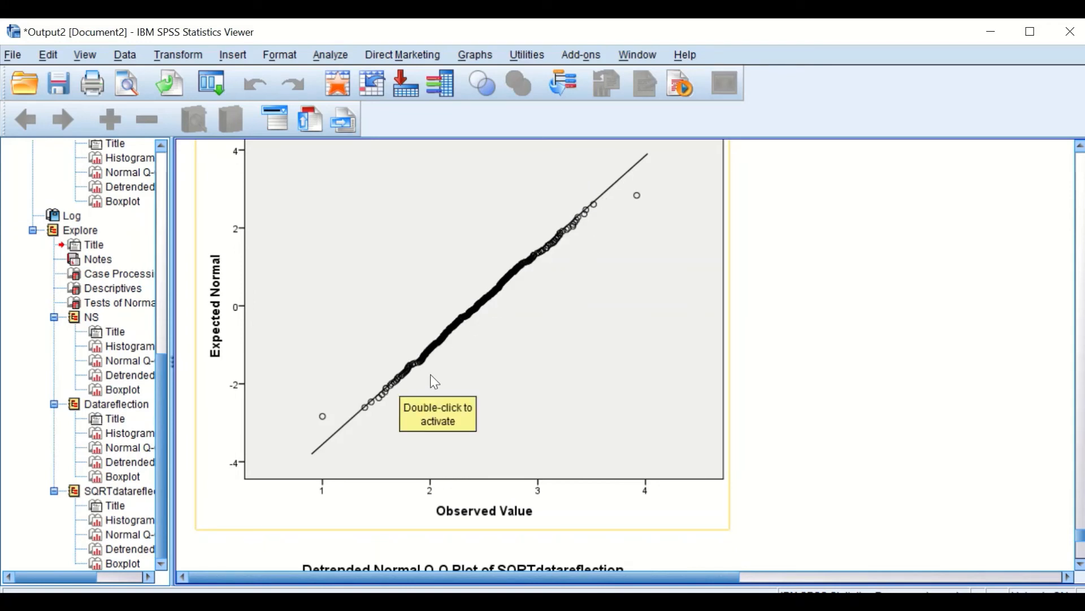
scroll(437, 373, down, 15)
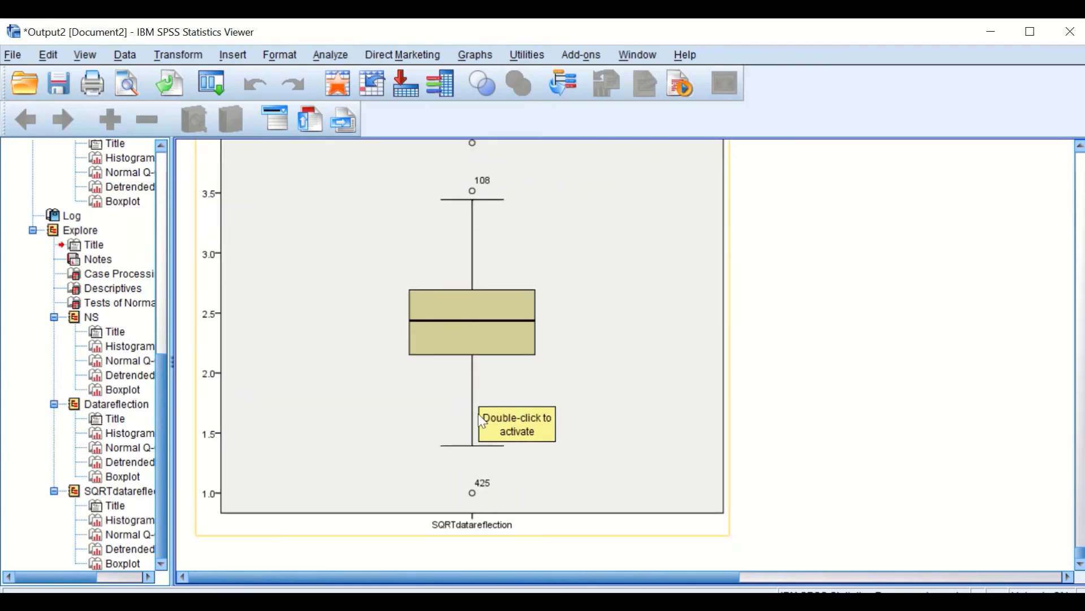
scroll(529, 338, up, 15)
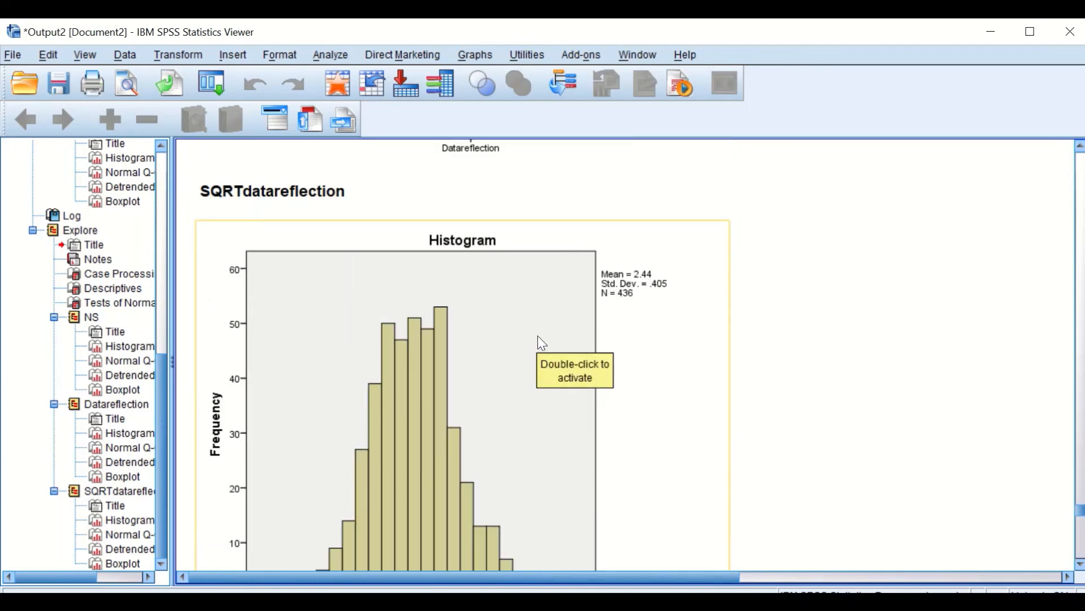
scroll(537, 336, up, 10)
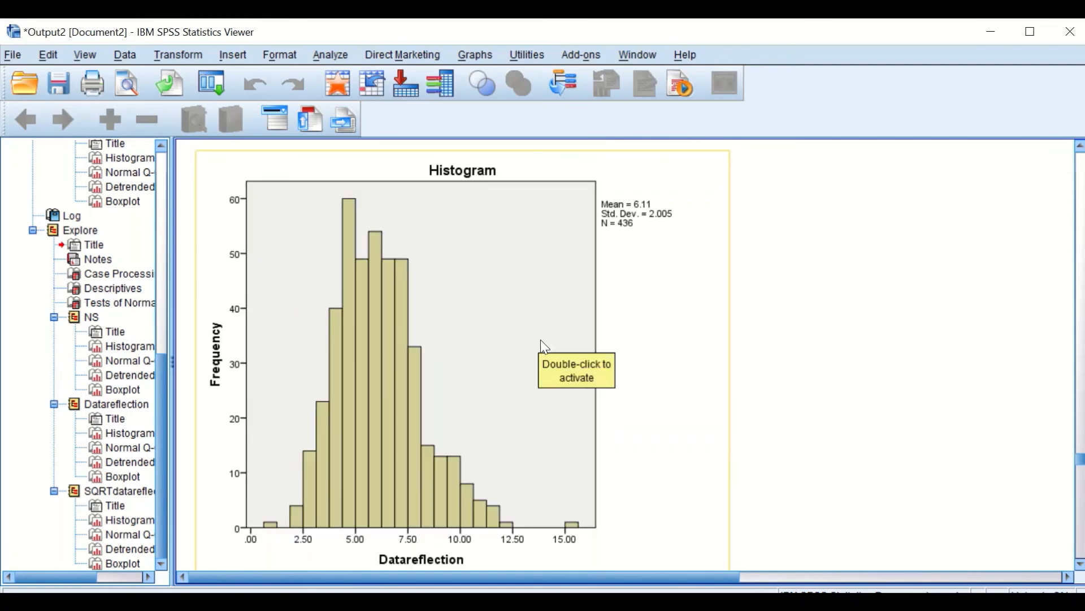
- Return to the Data Editor, reset the Compute Variable settings and name the new target variable SQRT2direct
scroll(554, 360, up, 5)
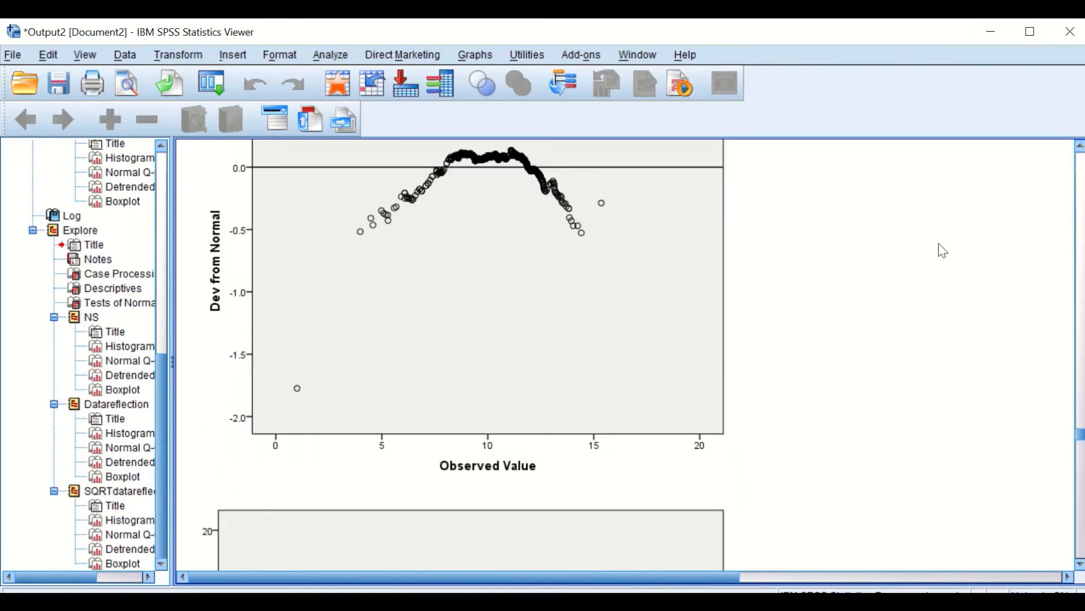
click(993, 34)
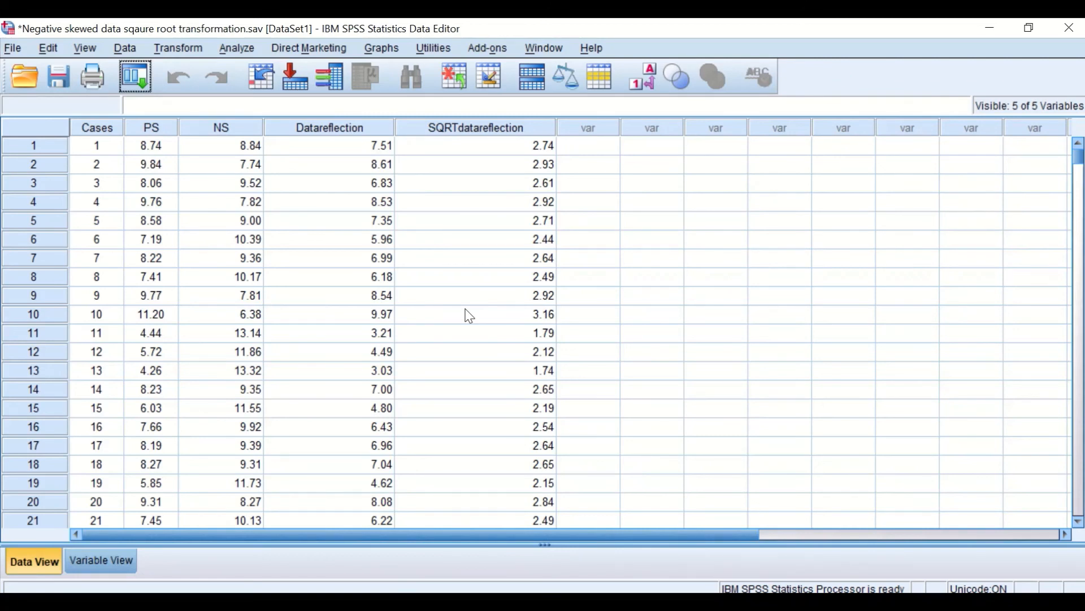
click(177, 50)
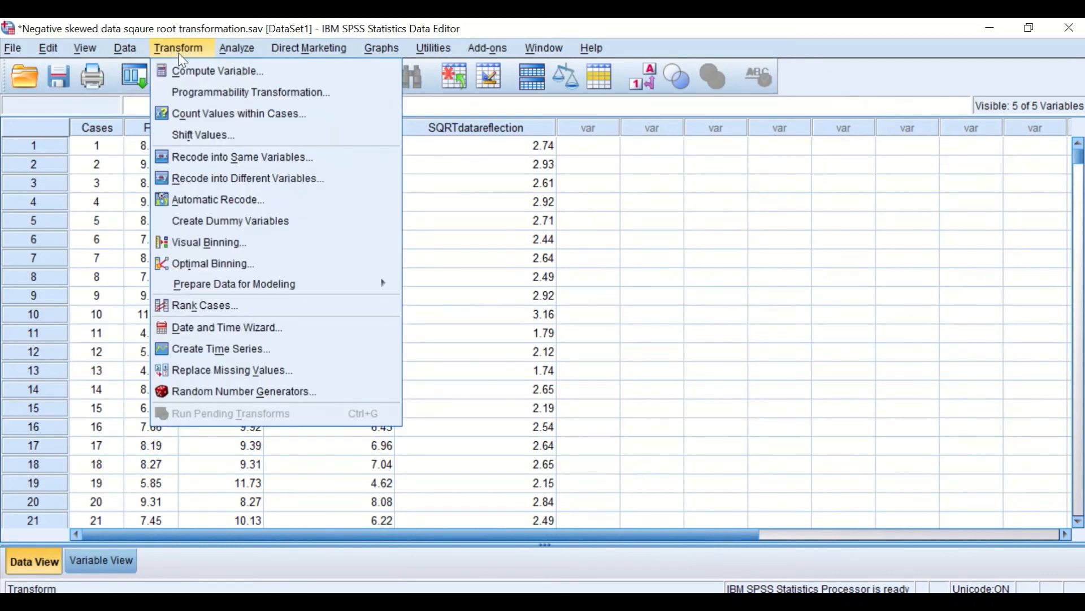
click(189, 70)
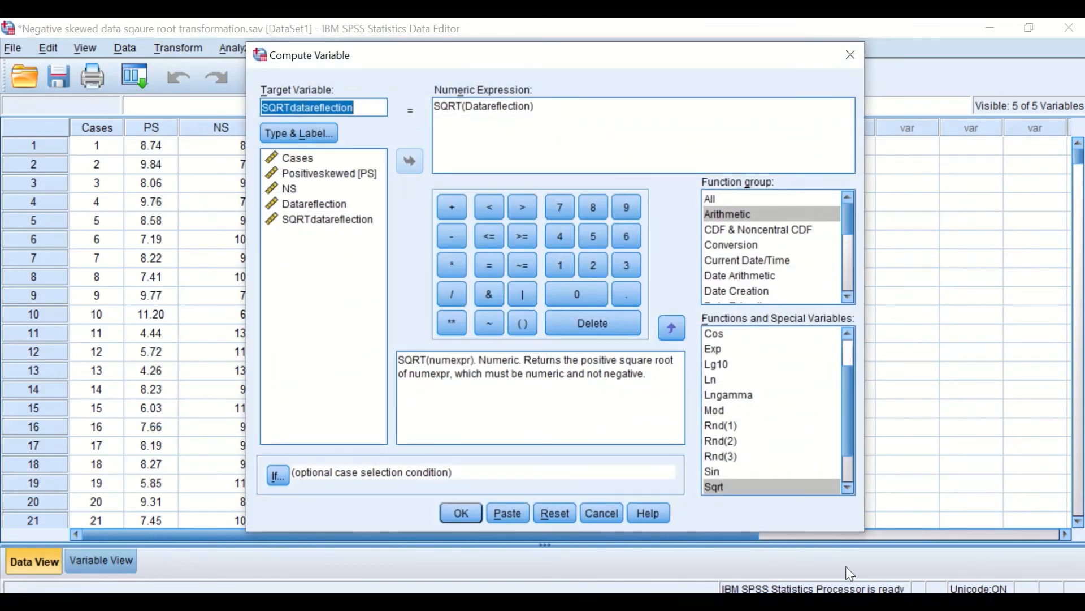
click(547, 514)
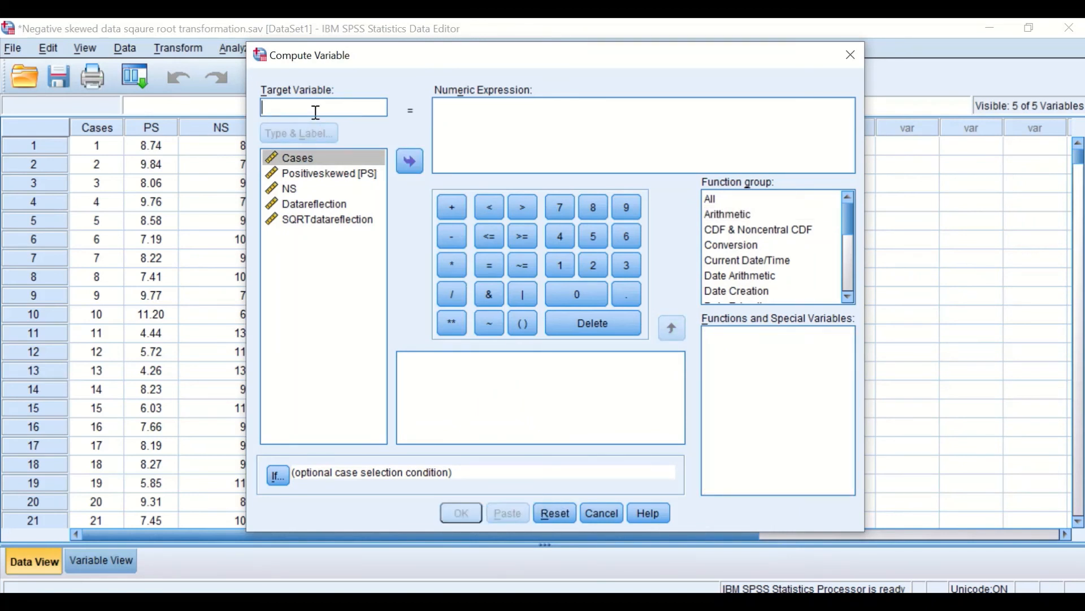
text(SQR)
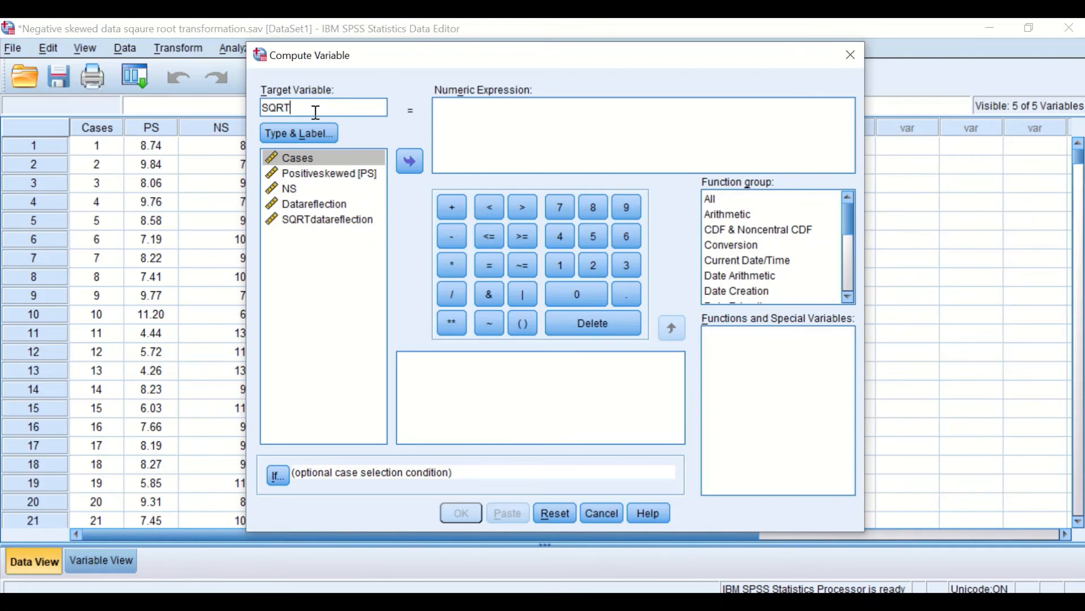
text(T2direct)
- Insert the arithmetic Sqrt function into the numeric expression for SQRT2direct
click(731, 216)
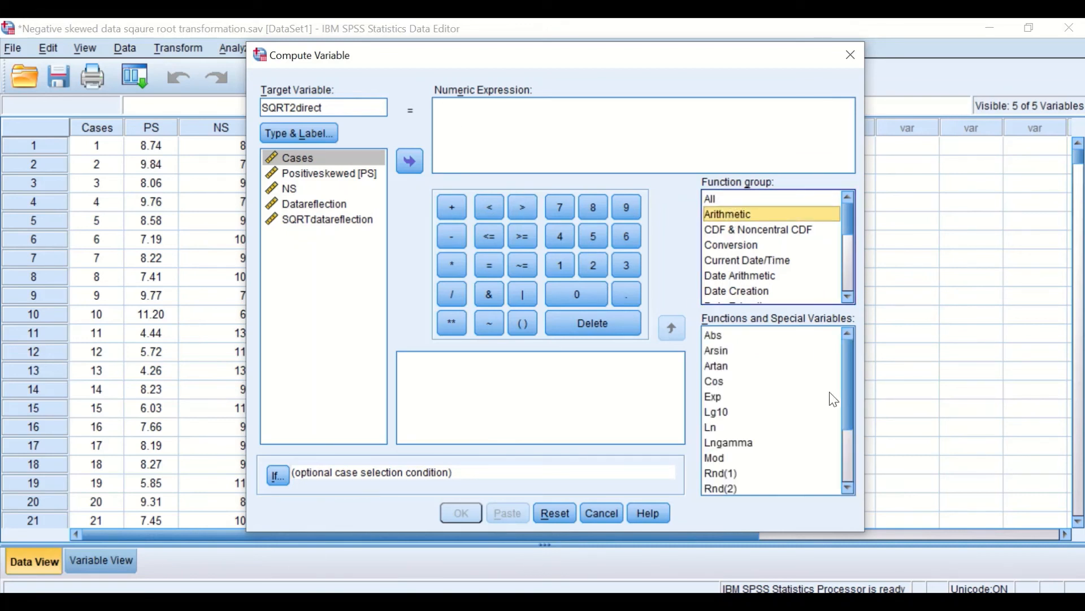
drag(848, 391, 846, 424)
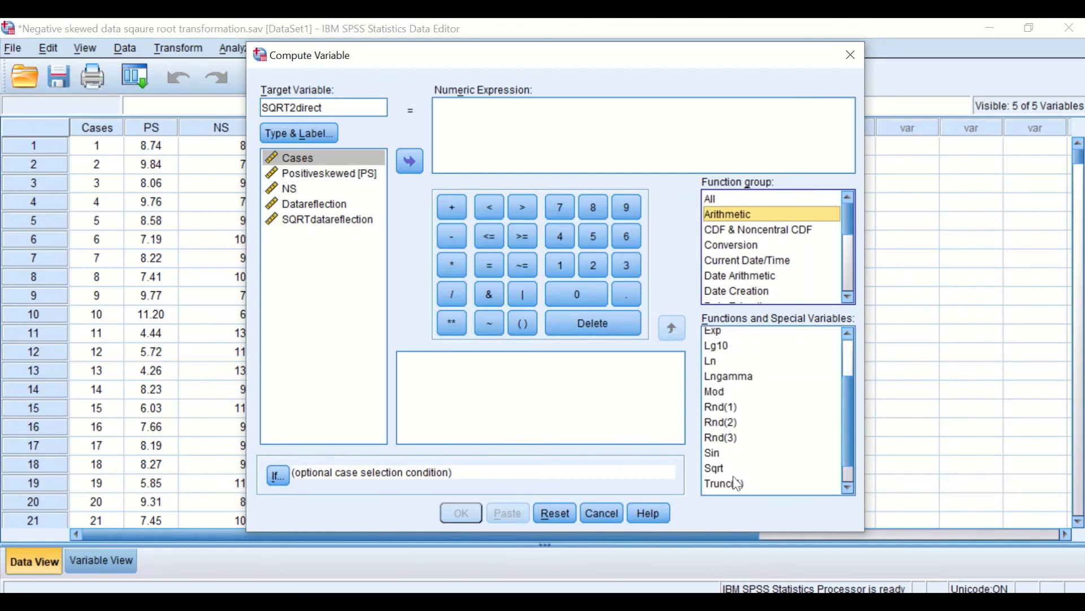
click(724, 470)
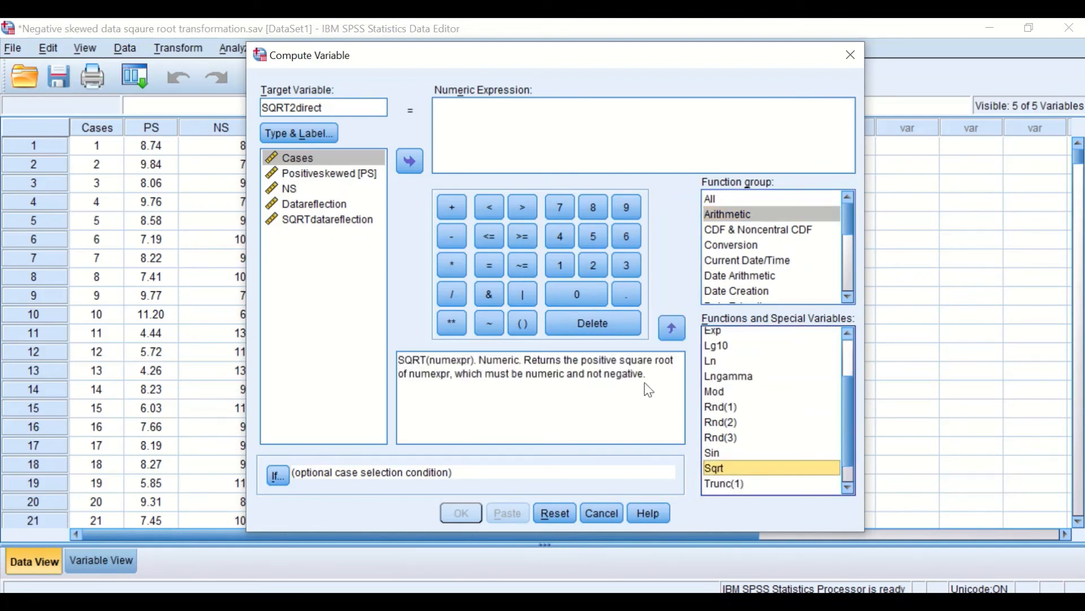
click(671, 329)
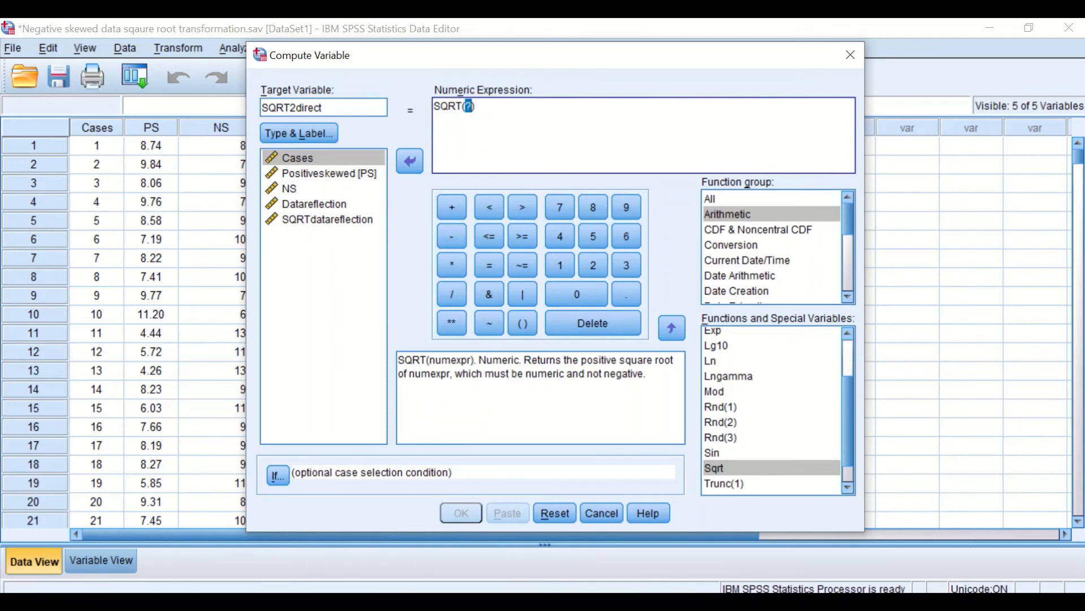
- Look up the maximum value of NS in the output's Descriptives table and return to the variable computation
click(694, 601)
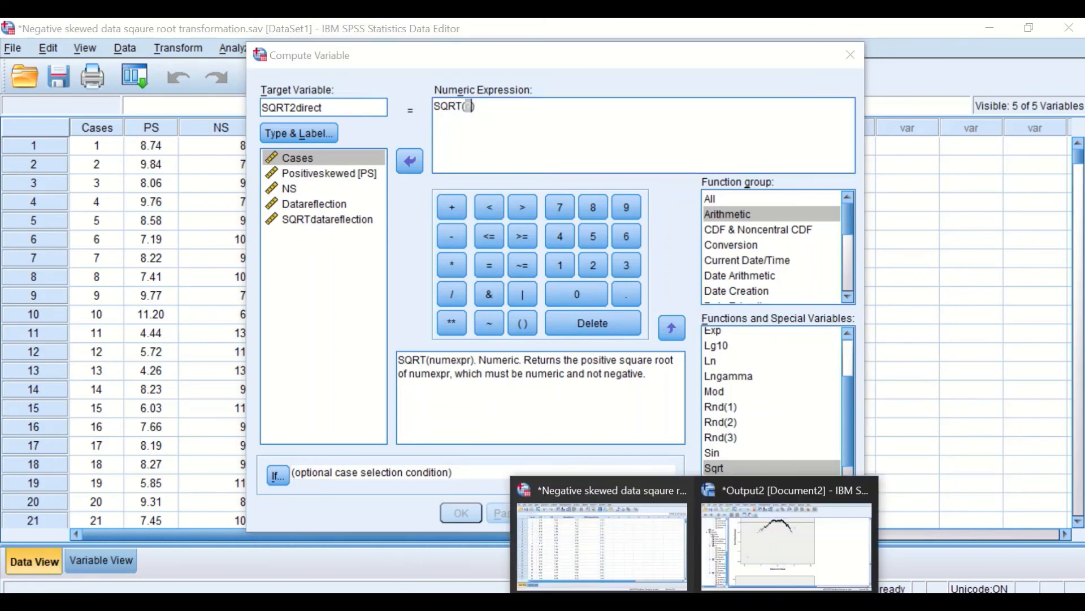
click(793, 549)
scroll(591, 356, up, 10)
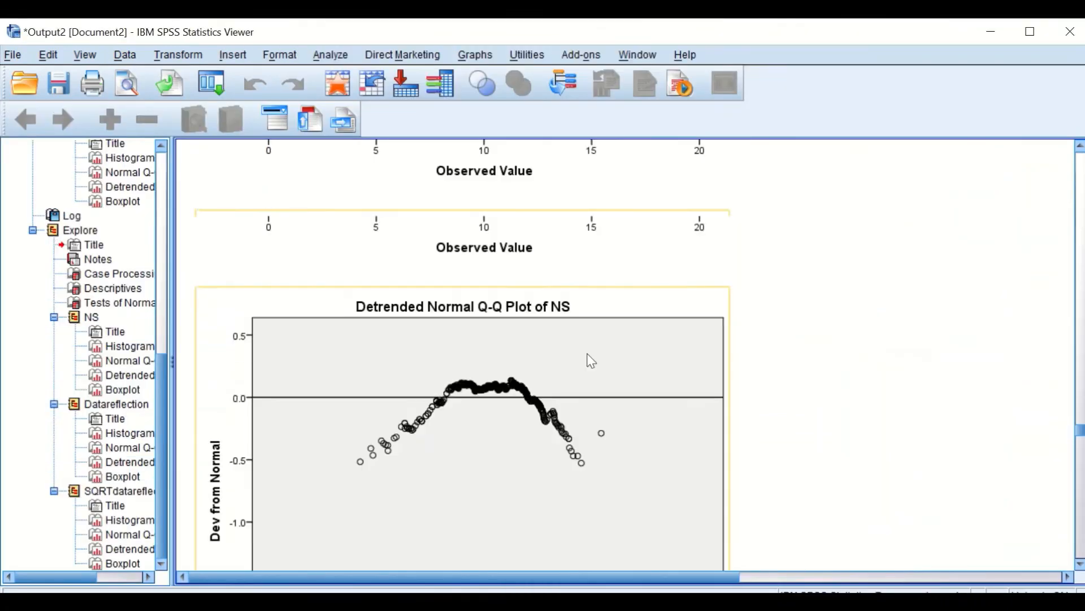
scroll(591, 355, up, 10)
scroll(591, 355, up, 3)
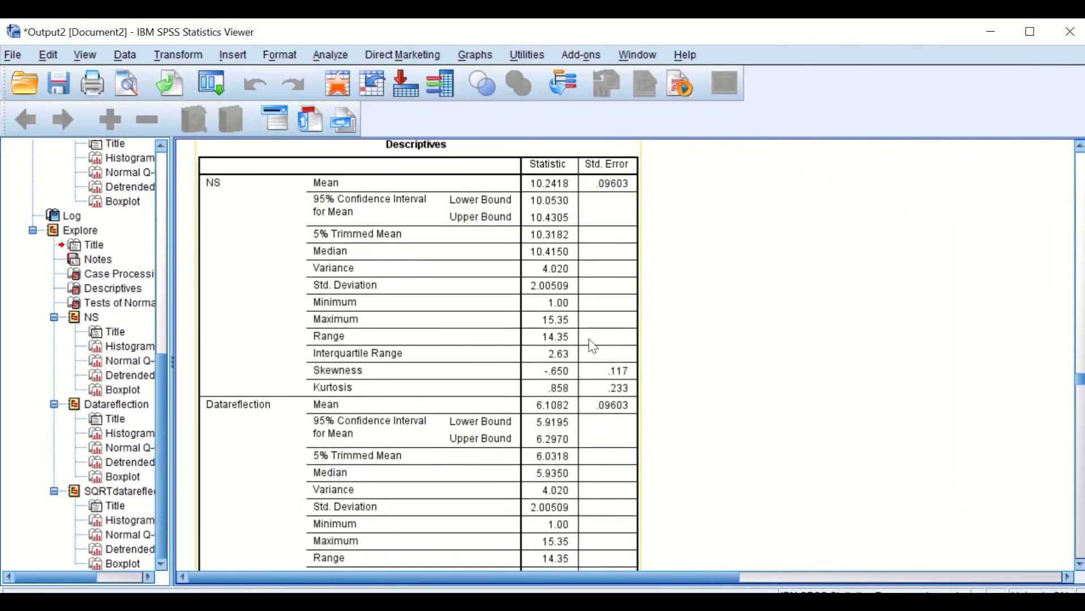
scroll(497, 317, down, 3)
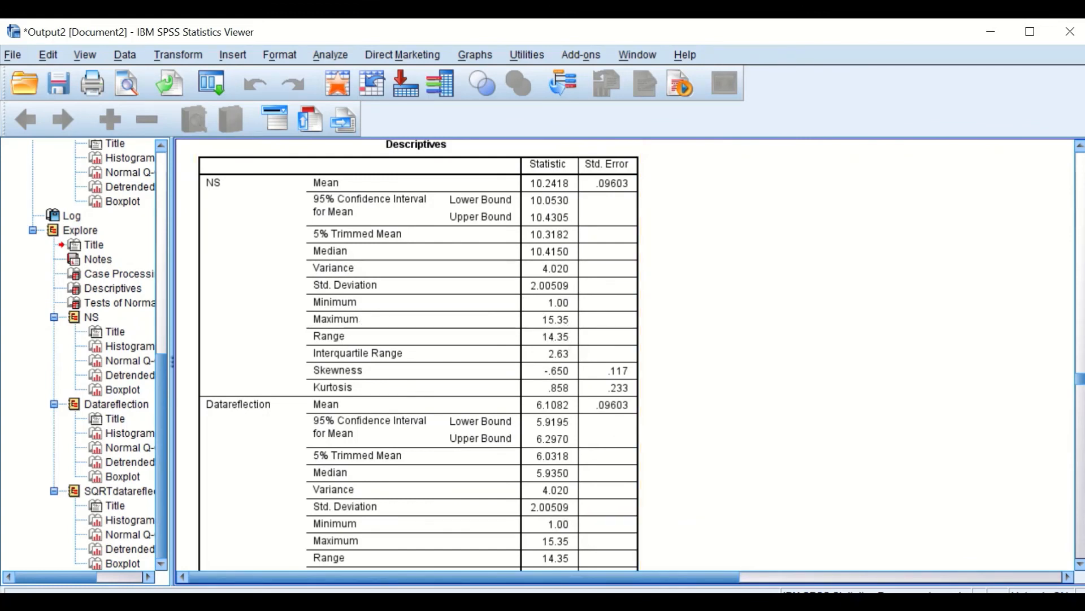
click(642, 552)
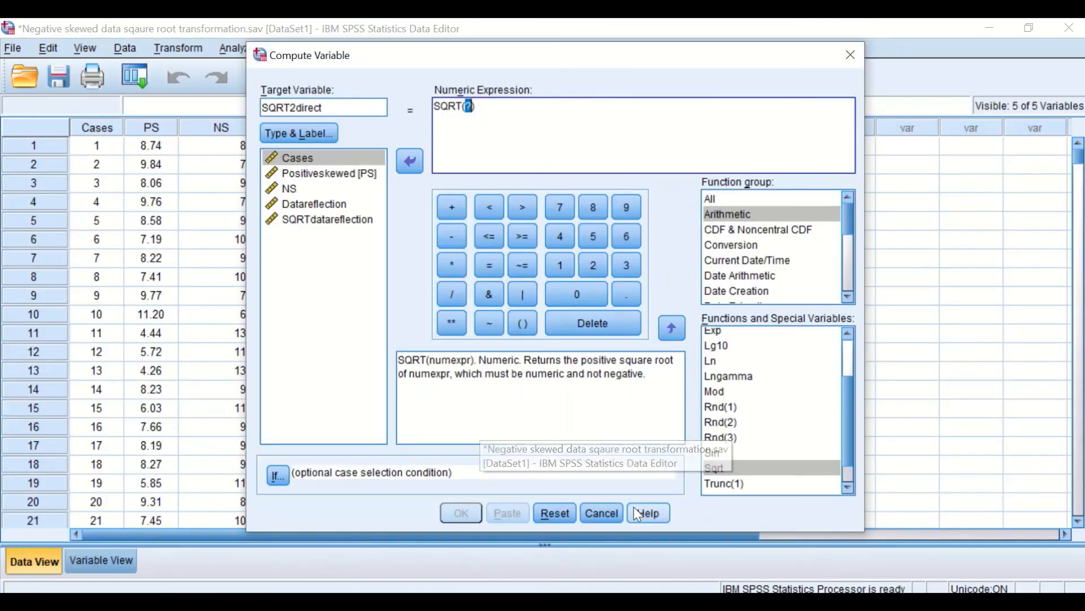
- Complete the numeric expression as SQRT(15.35 + 1 - NS) and compute the SQRT2direct variable
text(15)
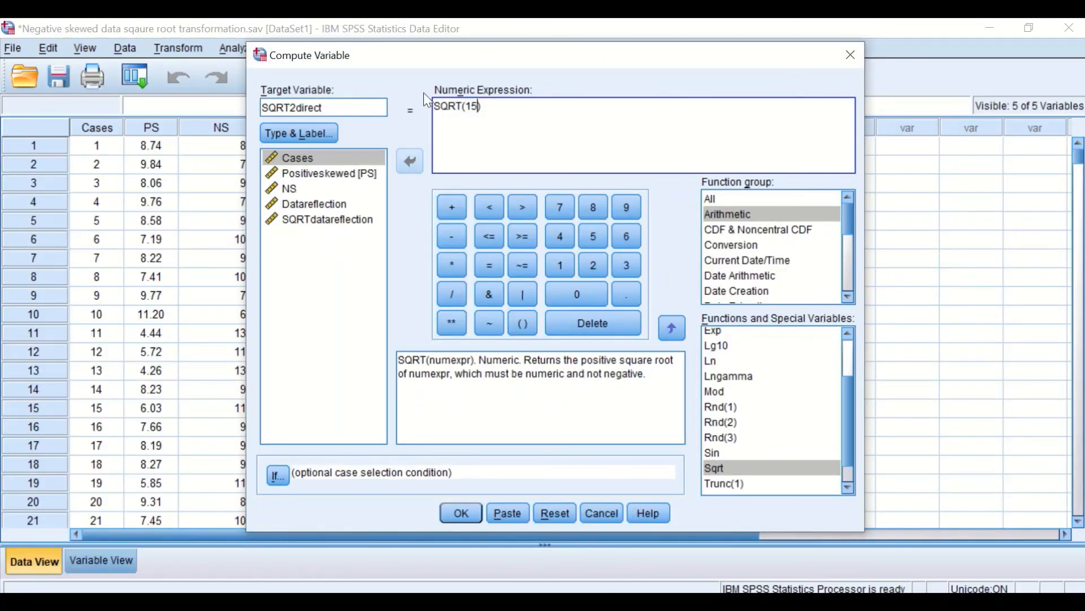
text(.35)
click(451, 204)
click(559, 266)
click(453, 237)
click(294, 189)
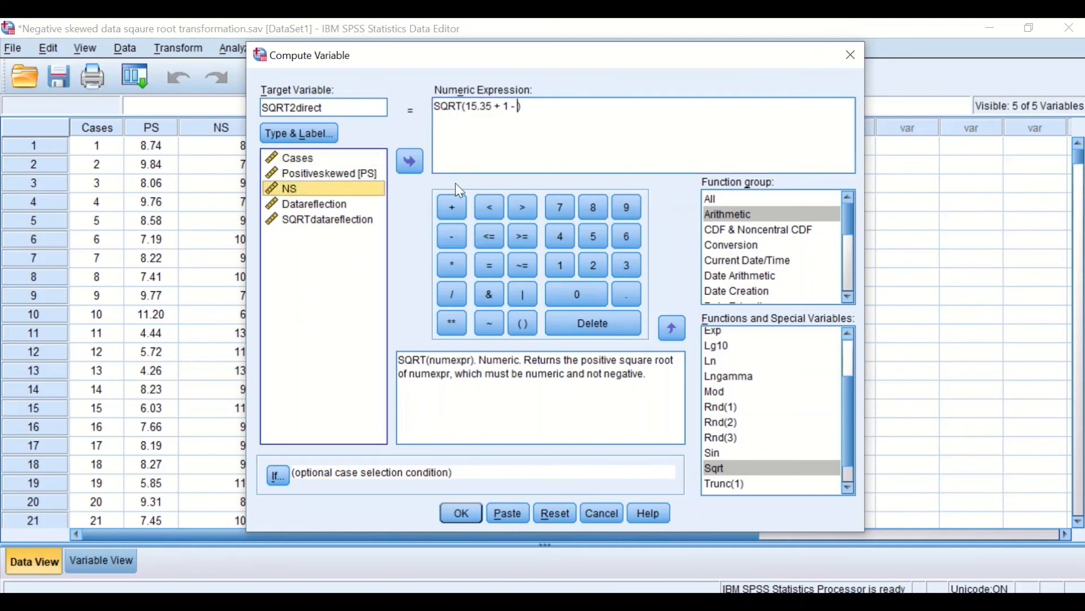
click(410, 162)
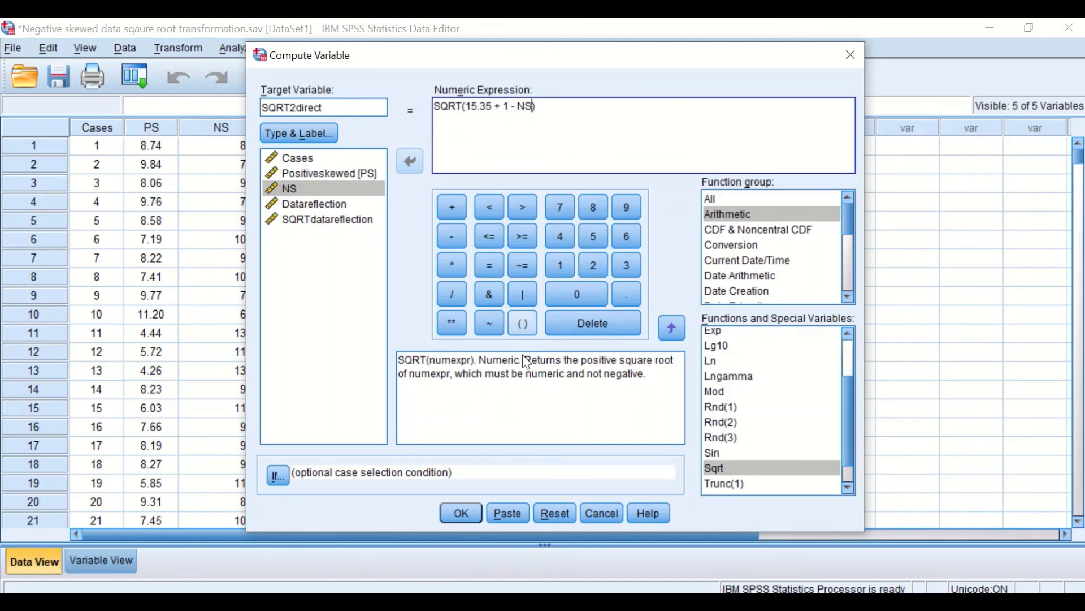
click(462, 513)
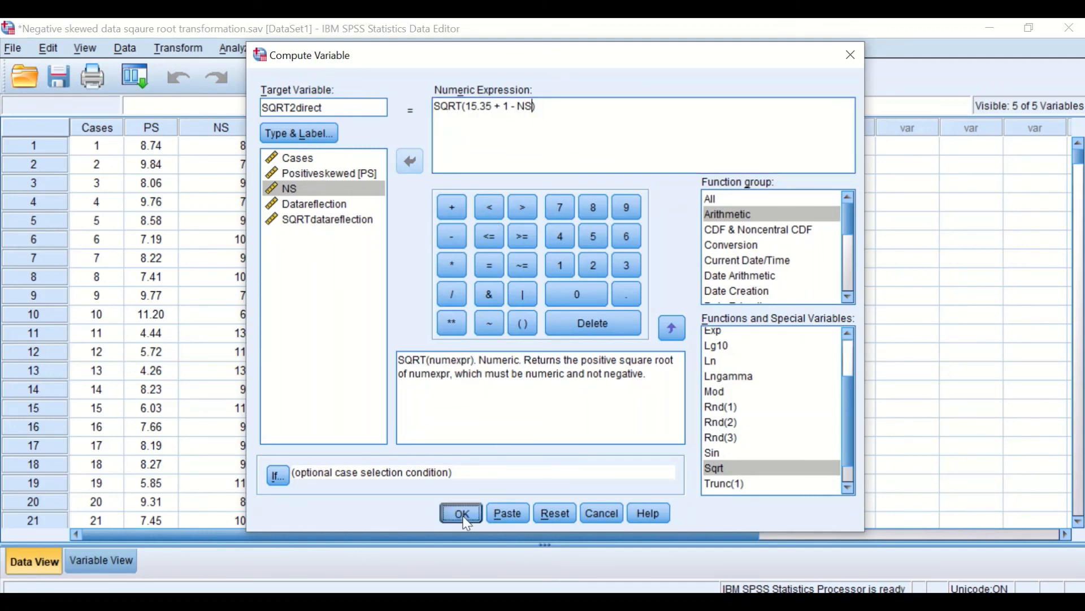
- Run the Explore analysis with SQRT2direct added to the dependent list alongside NS, Datareflection and SQRTdatareflection
click(991, 31)
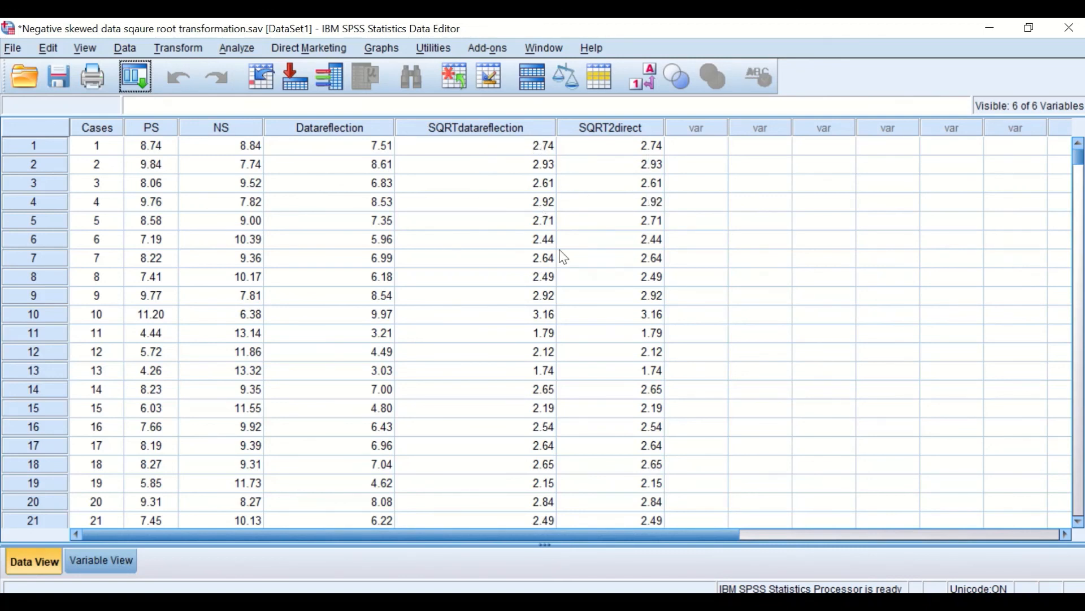
click(131, 70)
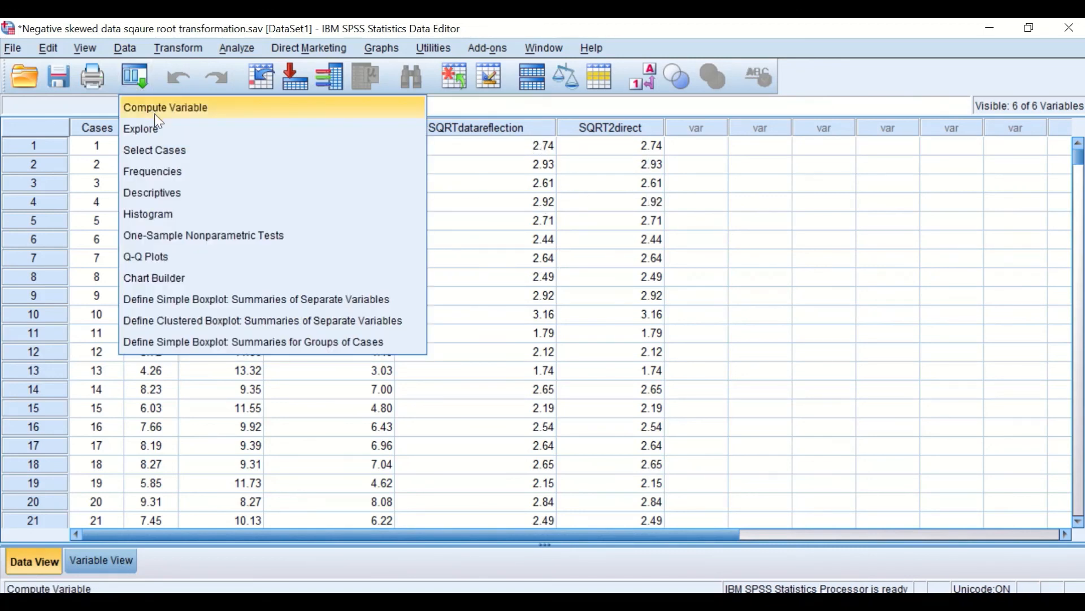
click(141, 129)
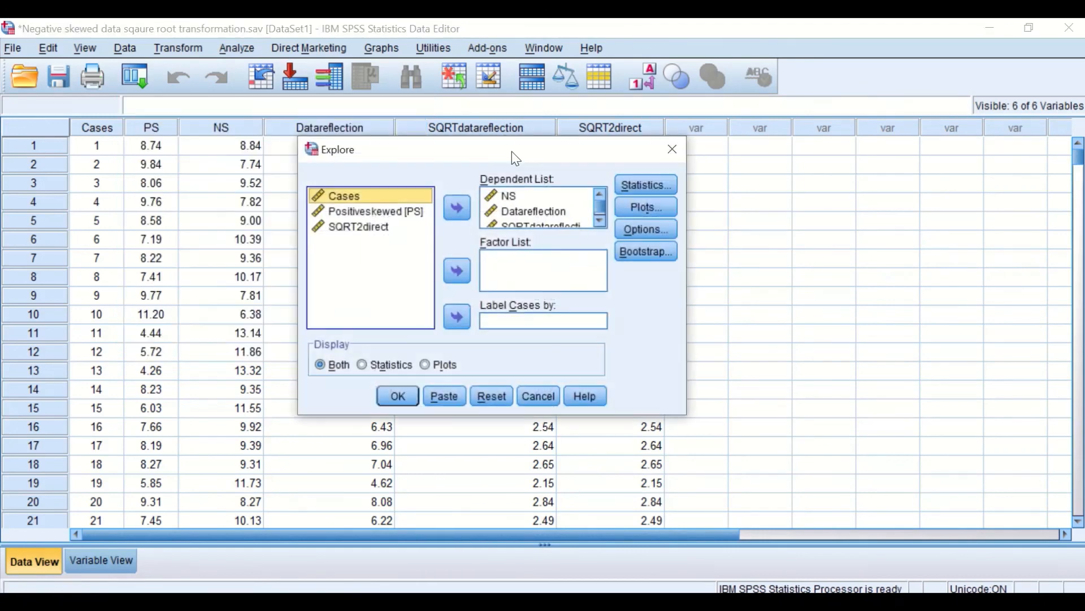
click(599, 221)
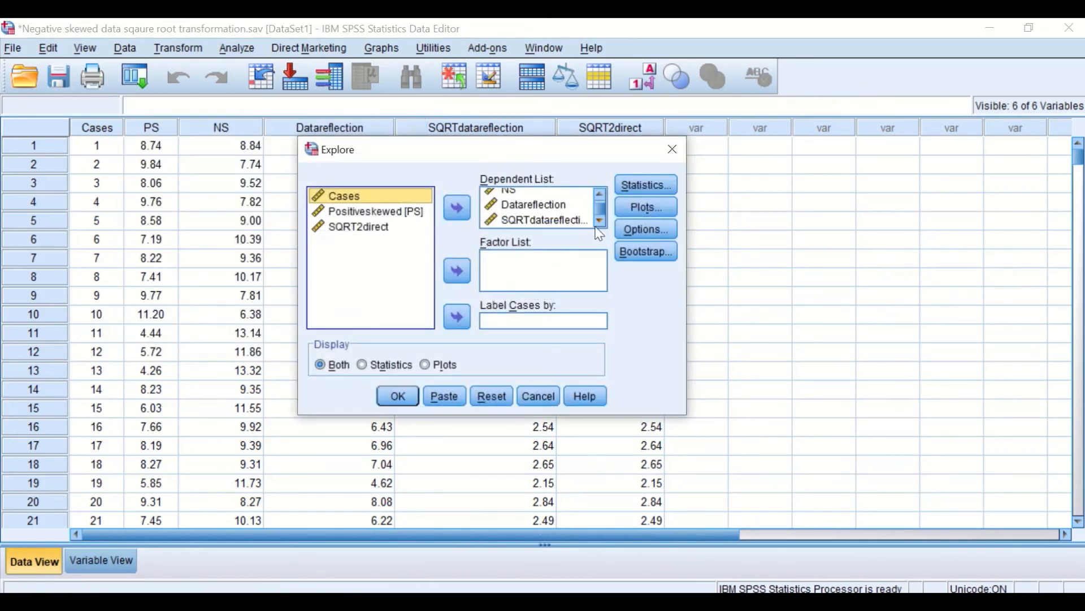
drag(363, 227, 521, 221)
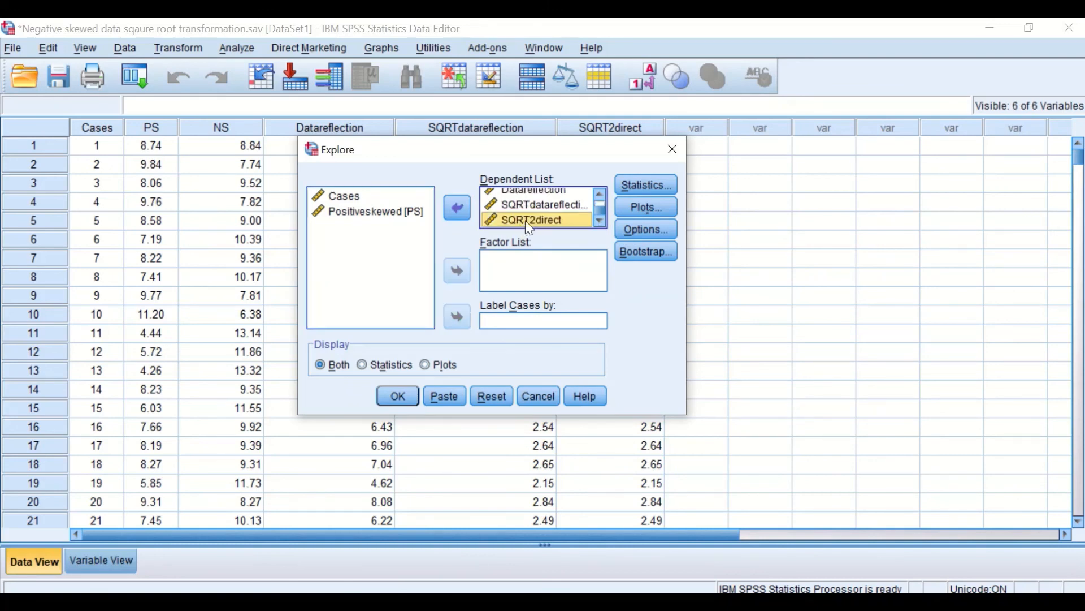
click(396, 396)
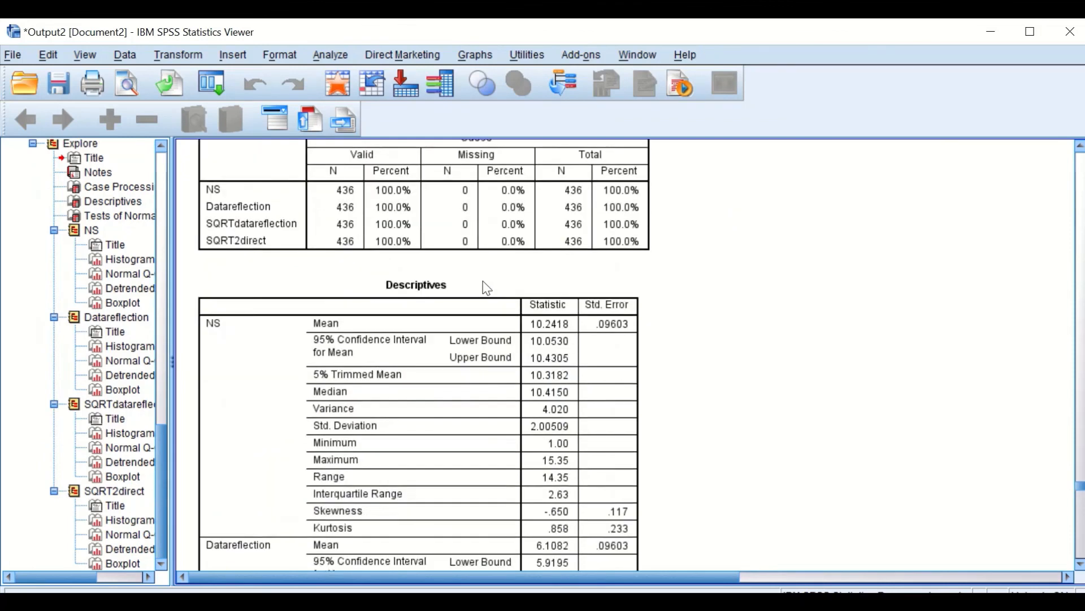
- Compare the skewness, kurtosis and normality test significance of SQRT2direct with the other three variables, and return to the Data Editor
scroll(494, 291, up, 10)
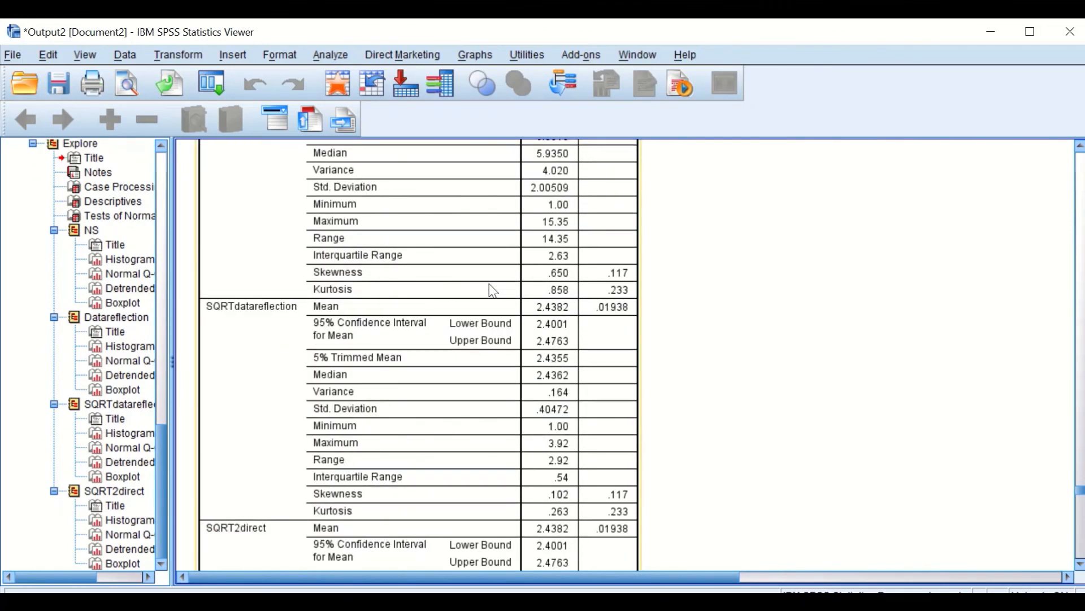
scroll(493, 290, down, 4)
scroll(493, 291, down, 4)
scroll(495, 291, up, 9)
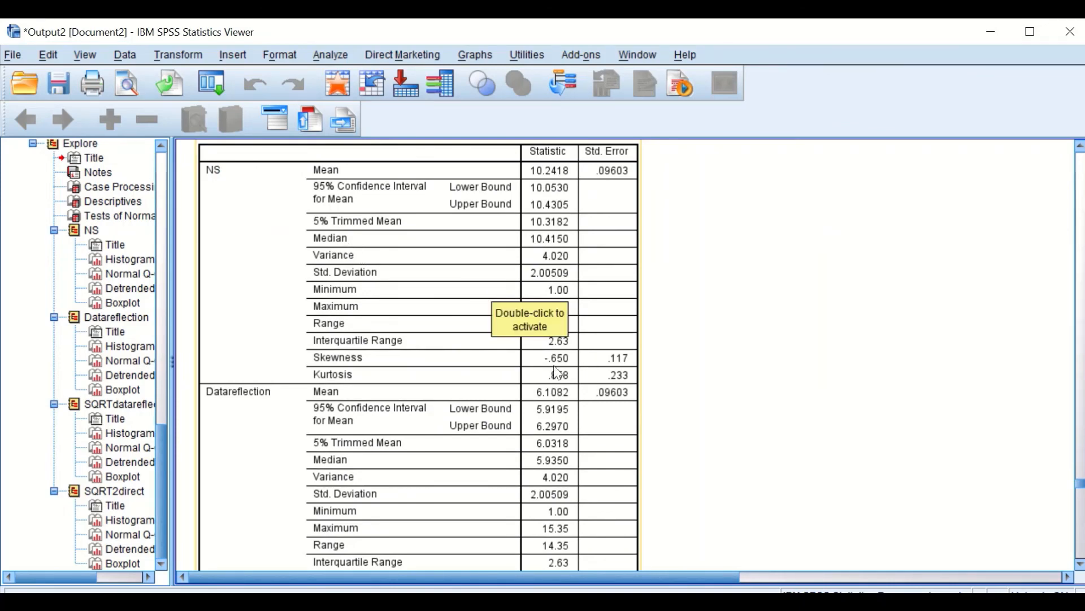
scroll(557, 399, down, 3)
scroll(544, 415, down, 3)
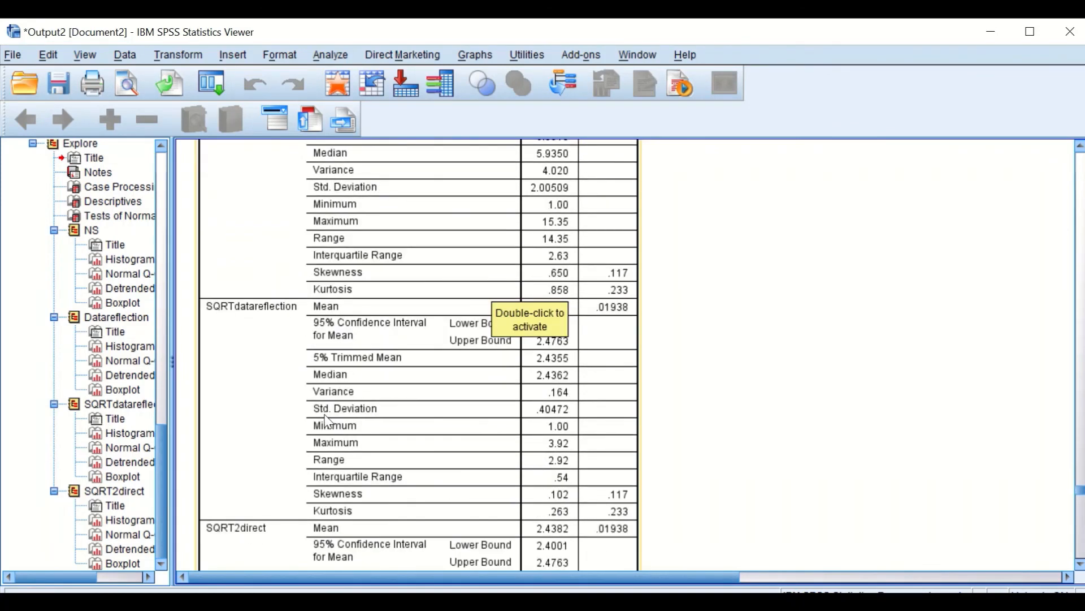
scroll(339, 486, down, 3)
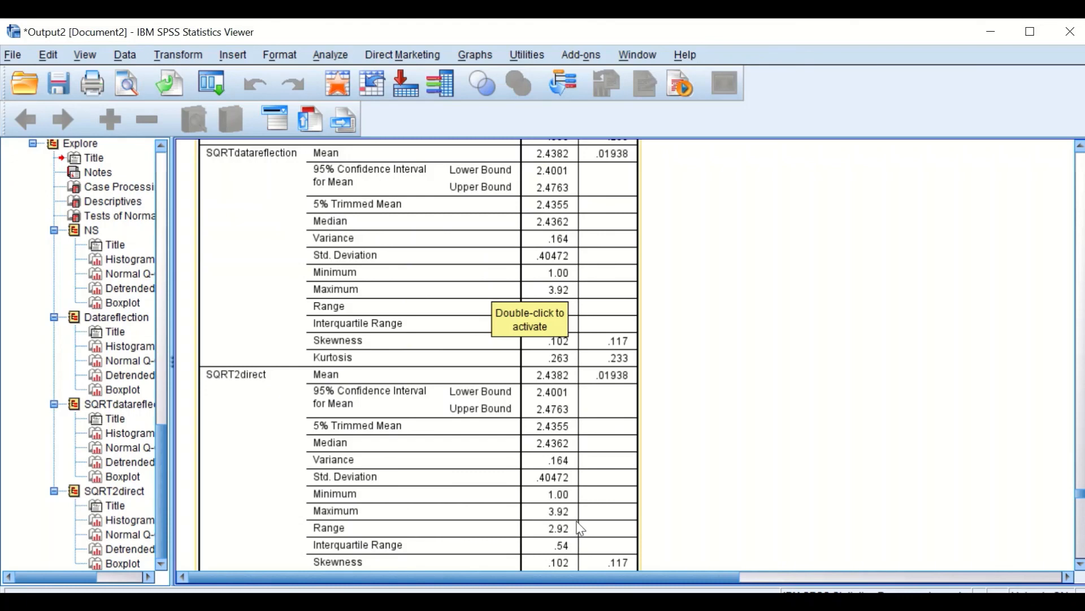
scroll(581, 528, down, 2)
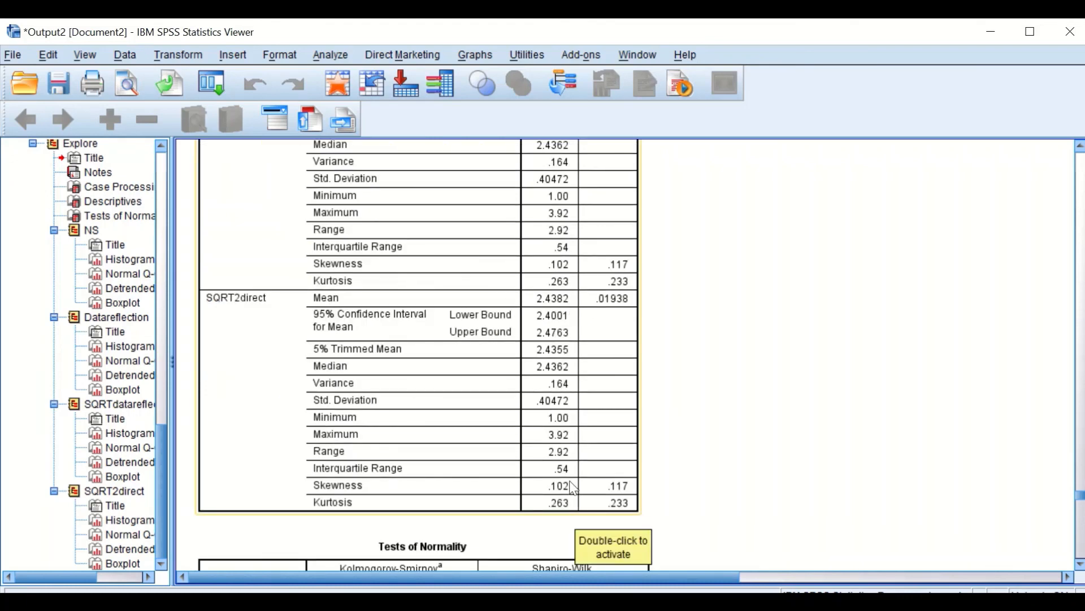
scroll(574, 486, down, 10)
scroll(423, 312, up, 3)
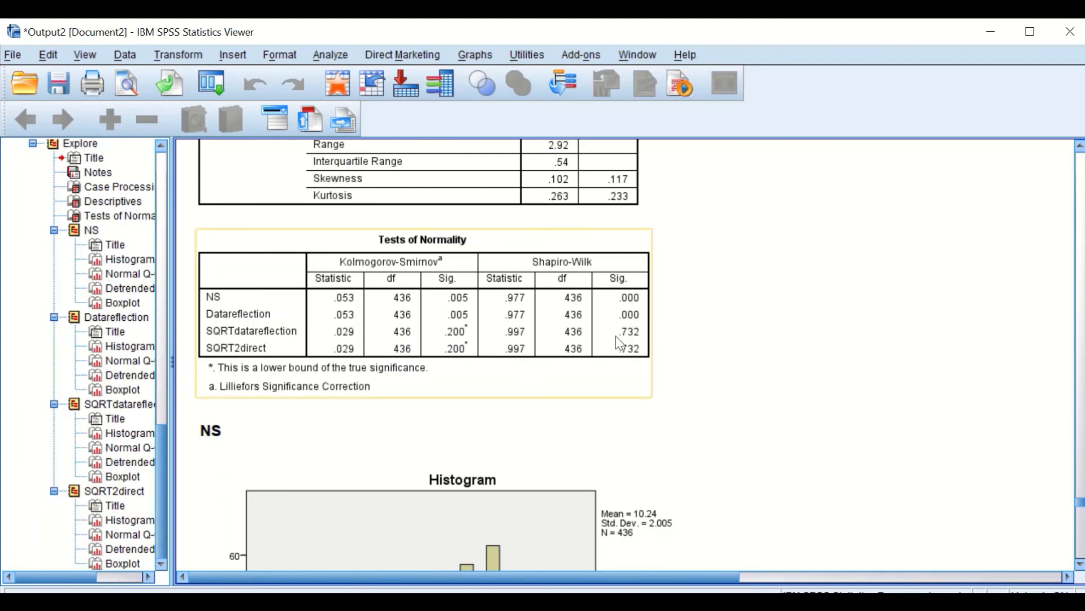
click(1008, 32)
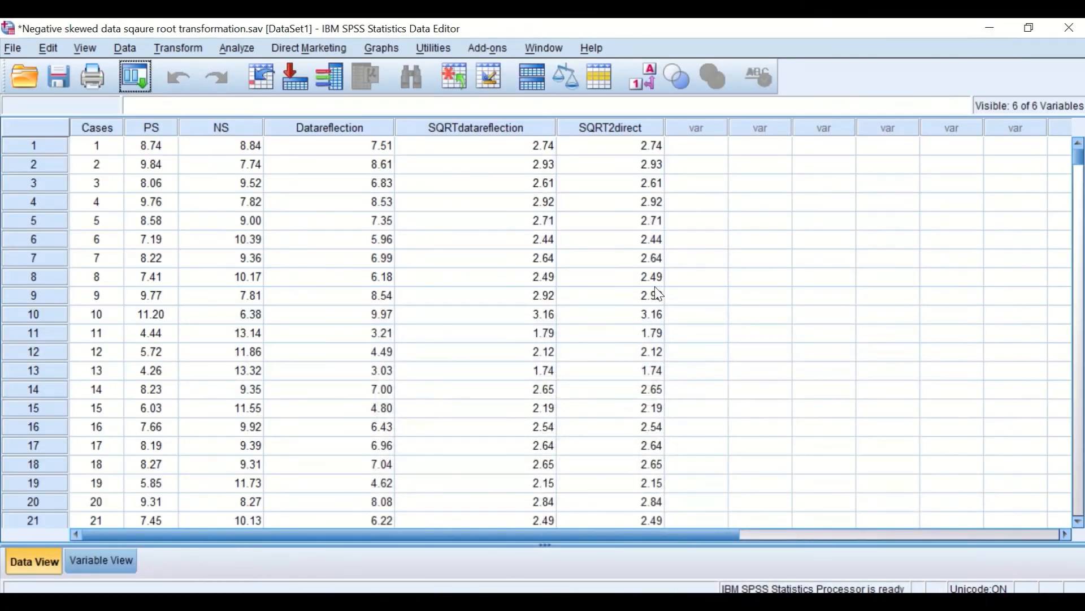